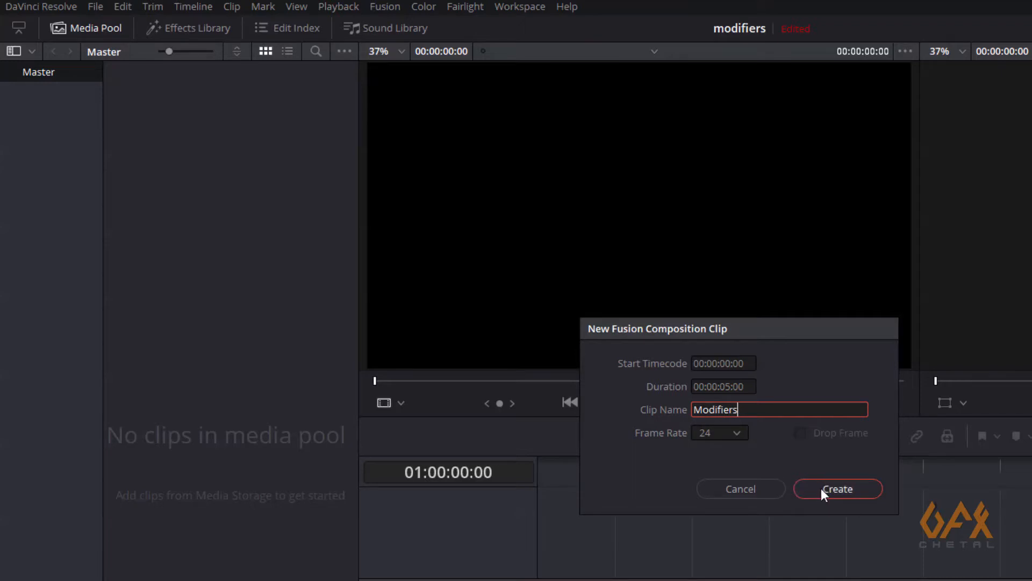
- Create a 5-second, 24 fps Fusion composition clip named "Modifiers" and open it on the Fusion page
click(821, 488)
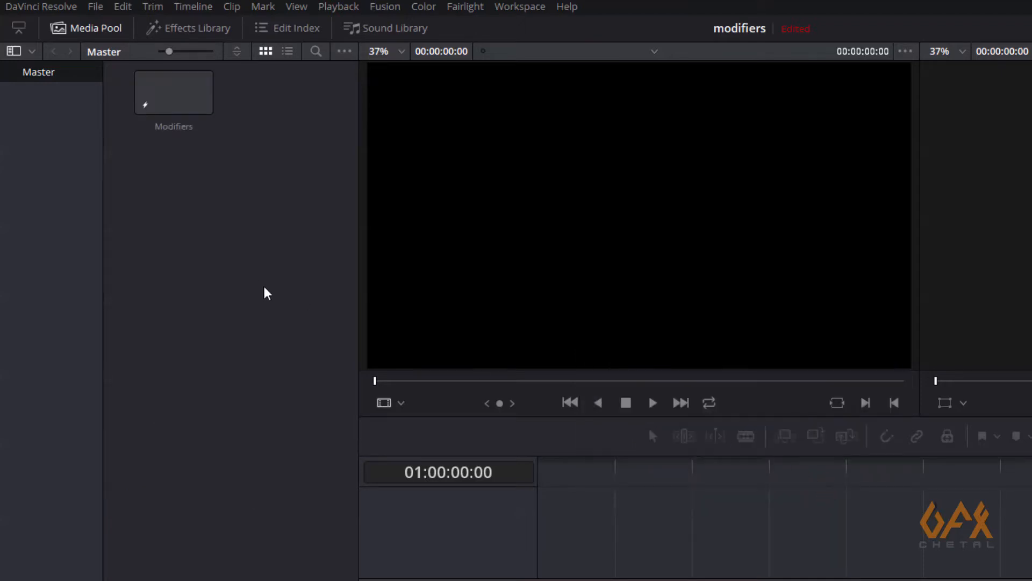
click(190, 100)
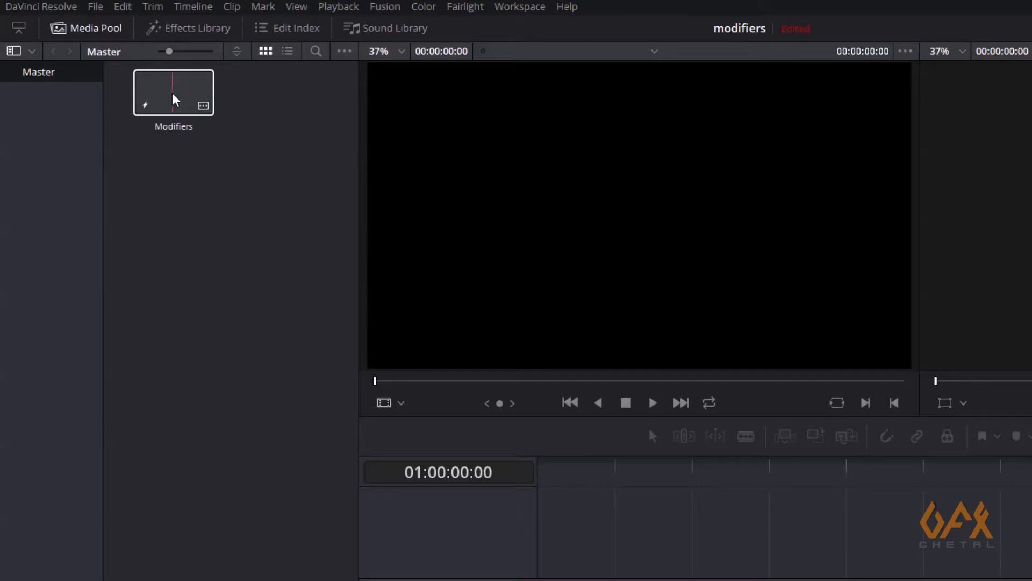
click(172, 94)
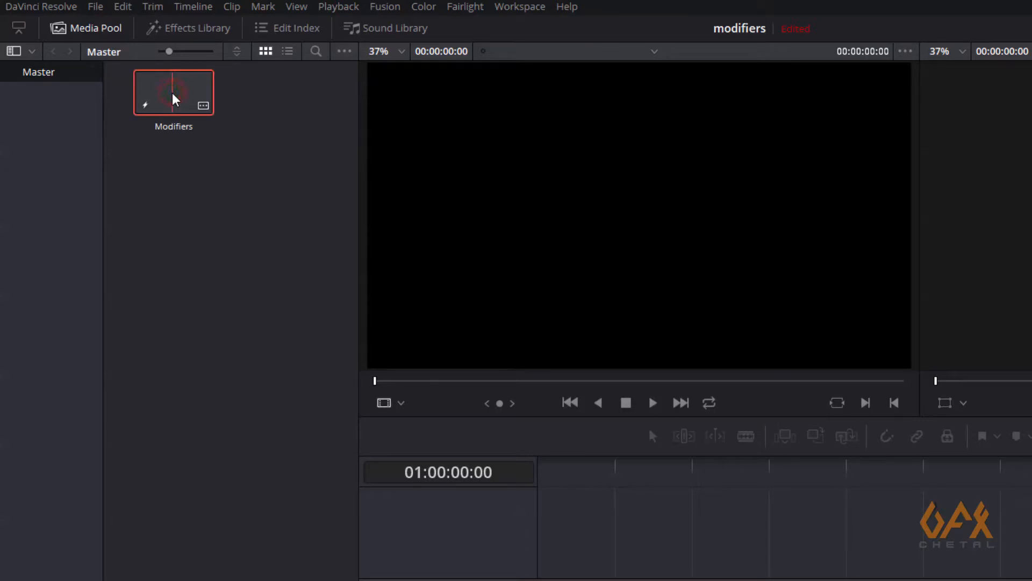
double_click(172, 99)
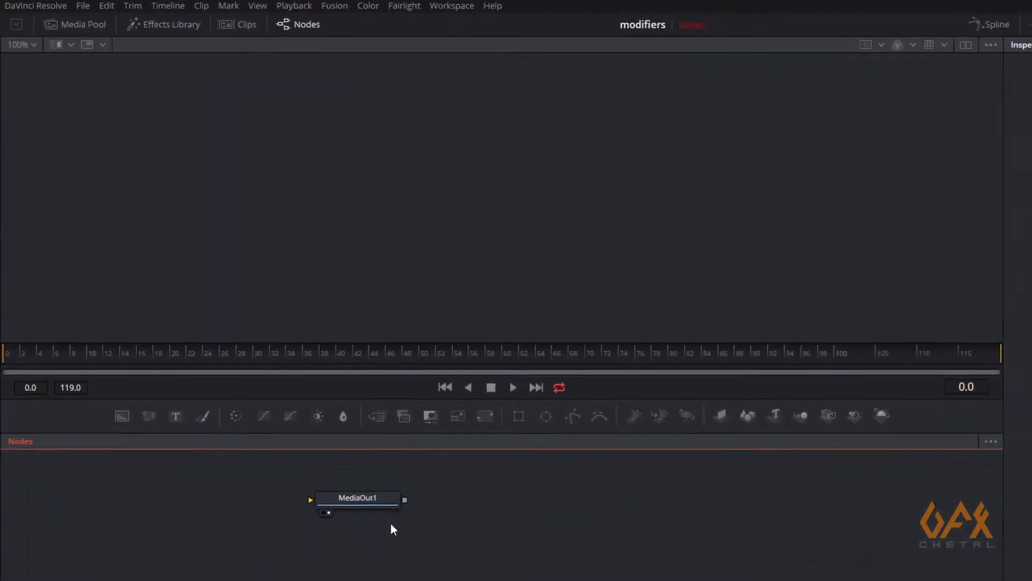
click(451, 433)
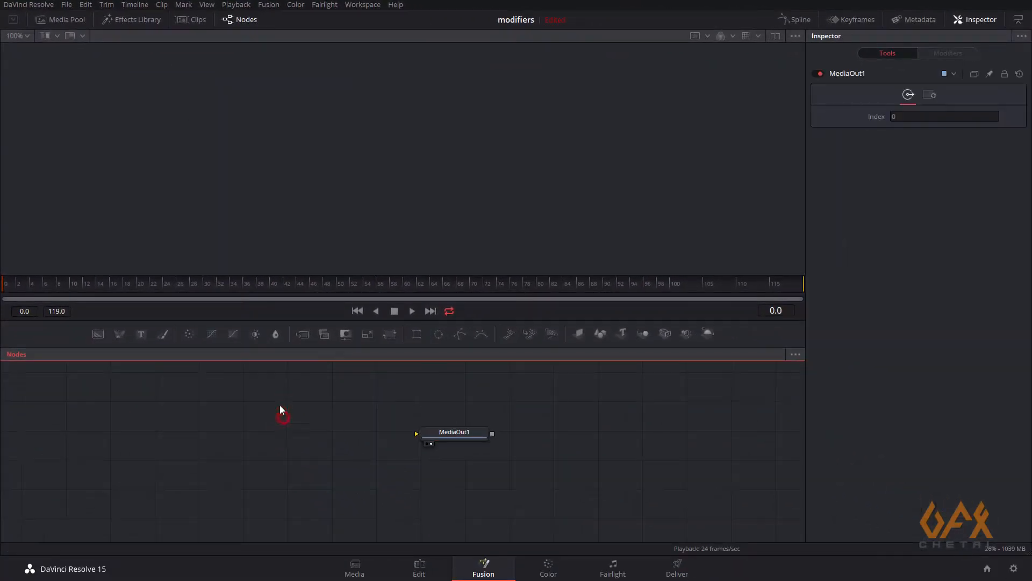
- Add a Text+ node to the composition and show it in the viewer
click(141, 334)
drag(277, 416, 435, 183)
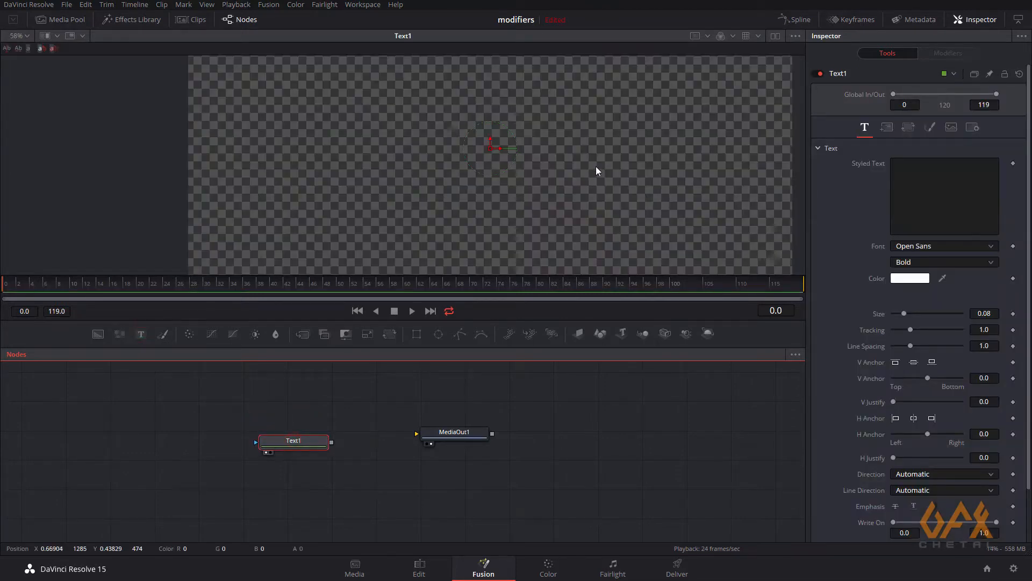
drag(596, 167, 507, 151)
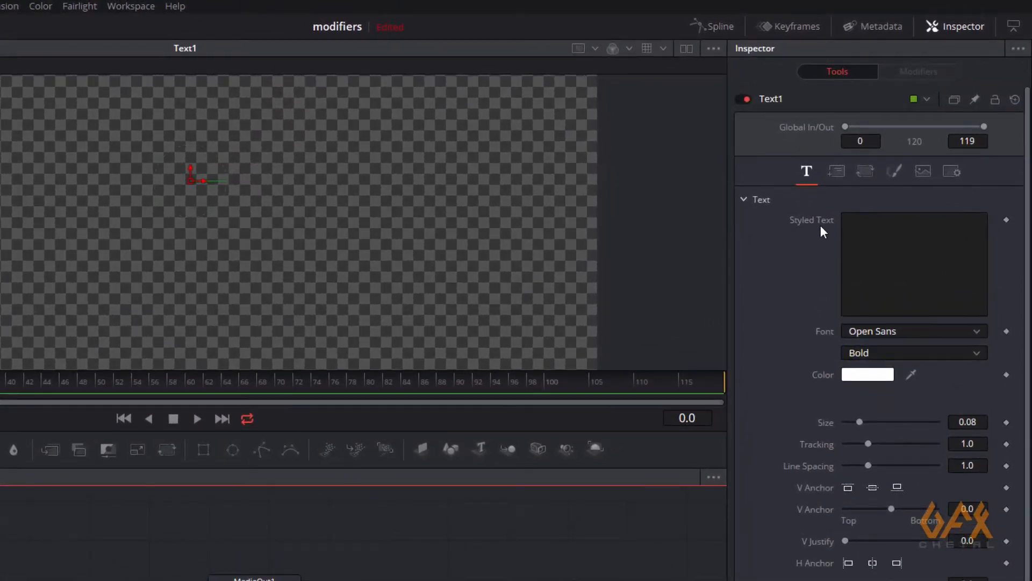
- Enter "Modifiers" as the styled text of the Text1 node
click(876, 226)
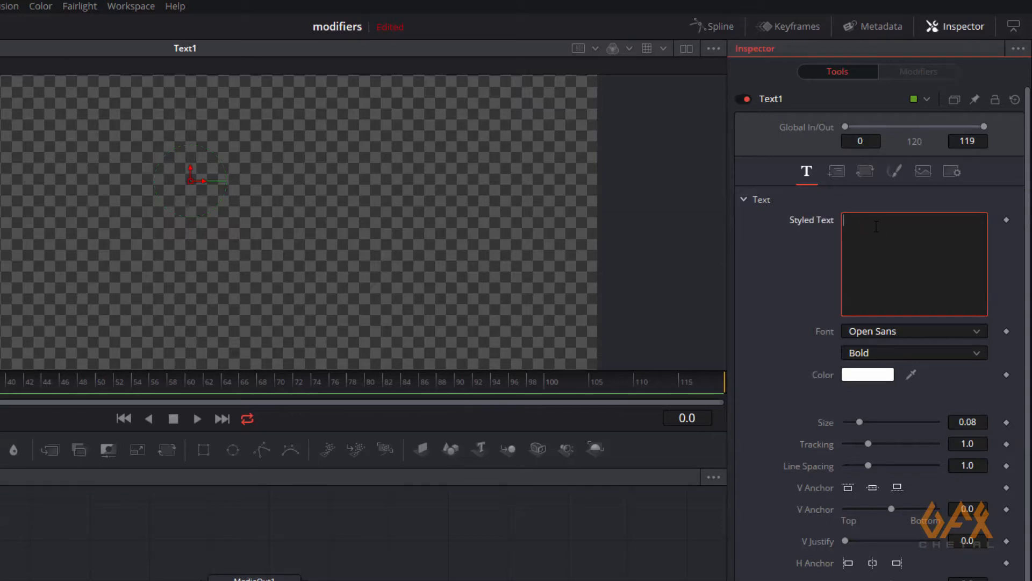
text(Modi)
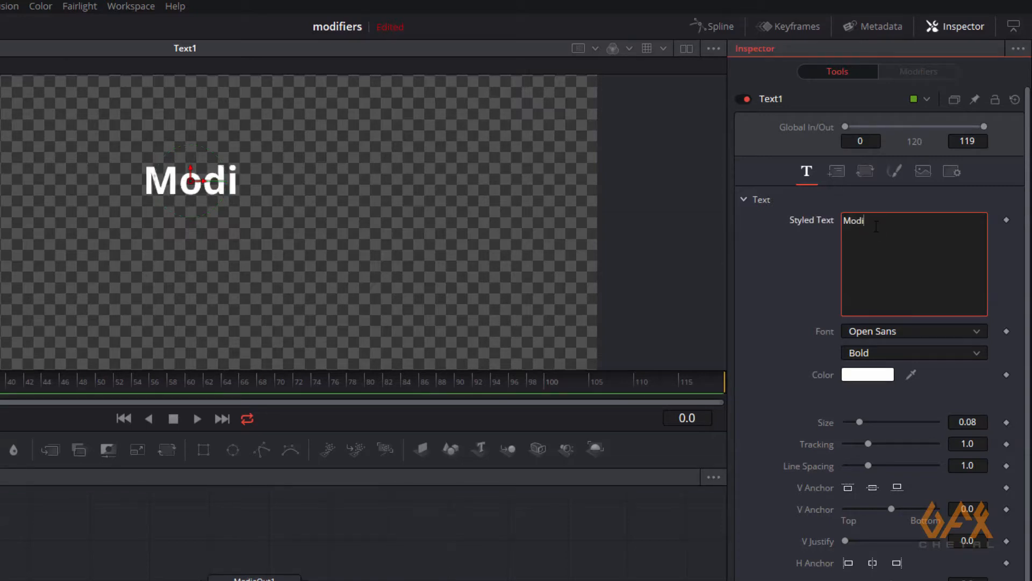
text(fiers)
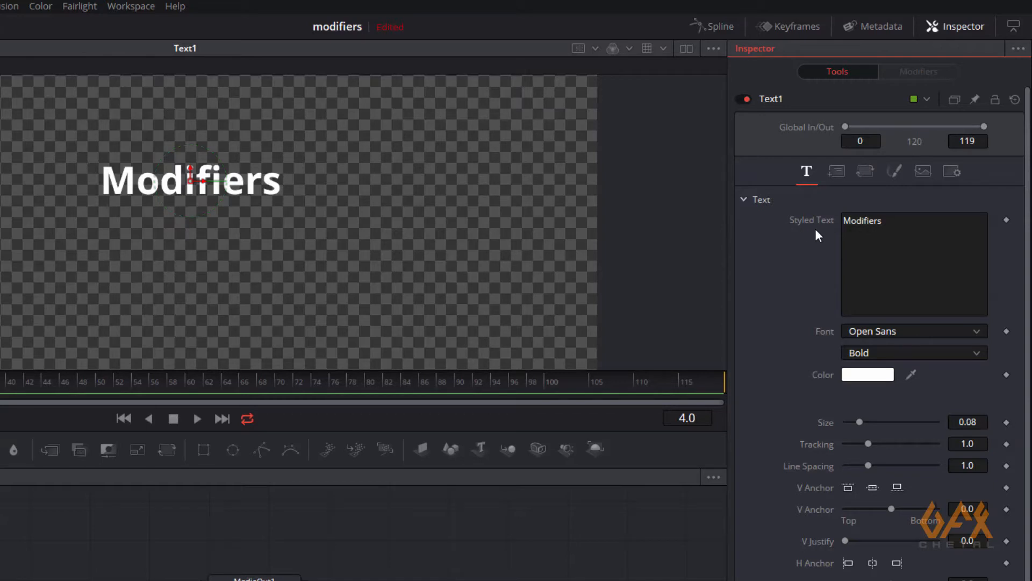
- Keyframe the styled text at frame 4 and change it to "in Text+" at frame 6
click(1007, 221)
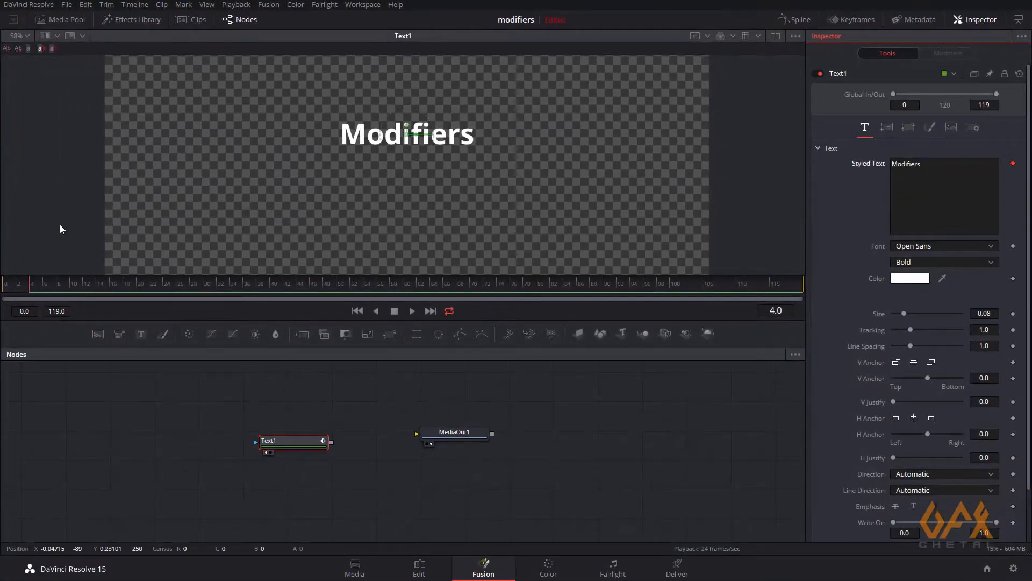
drag(28, 285, 45, 290)
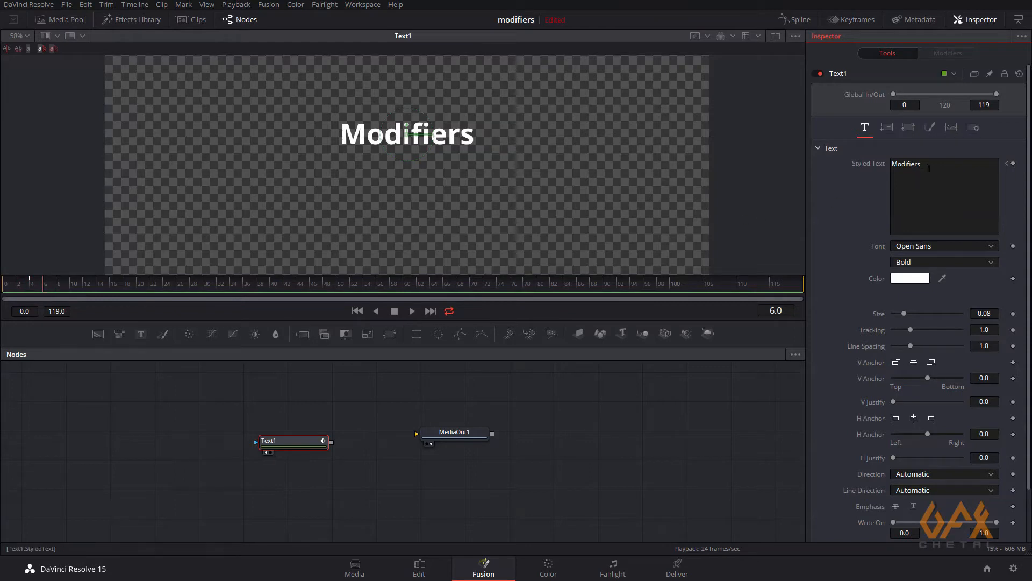
drag(929, 168, 893, 164)
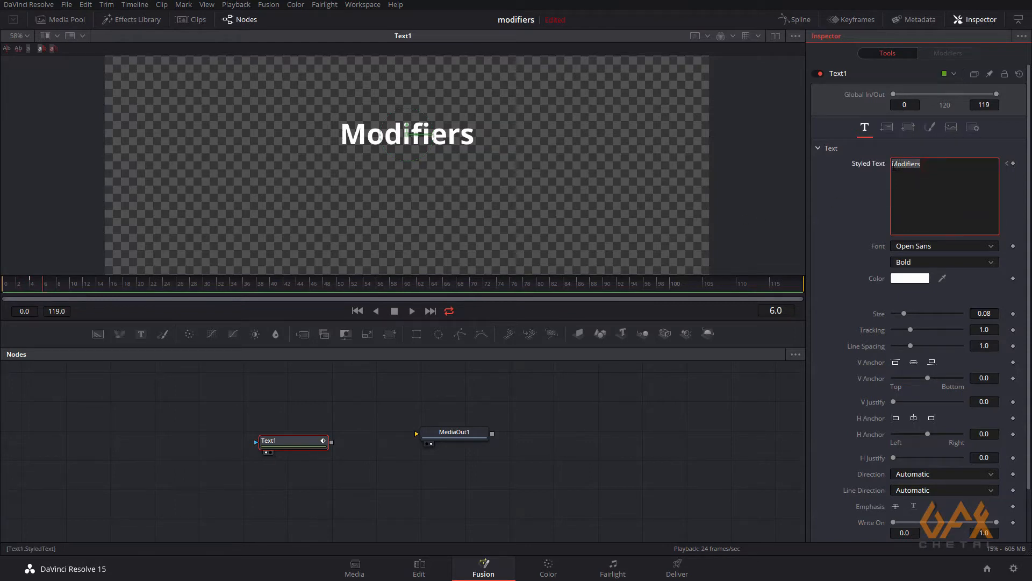
text(in)
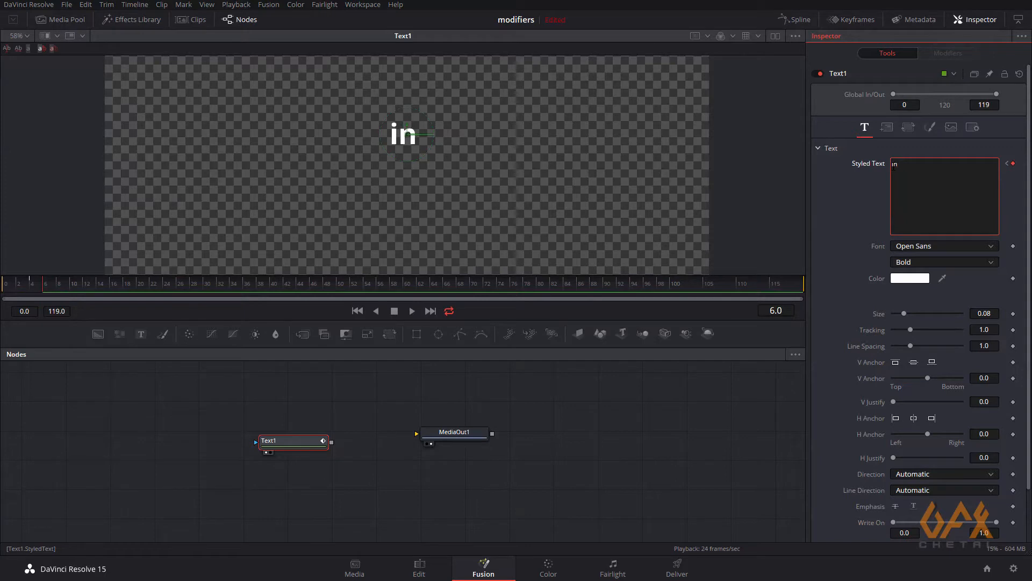
text( Text)
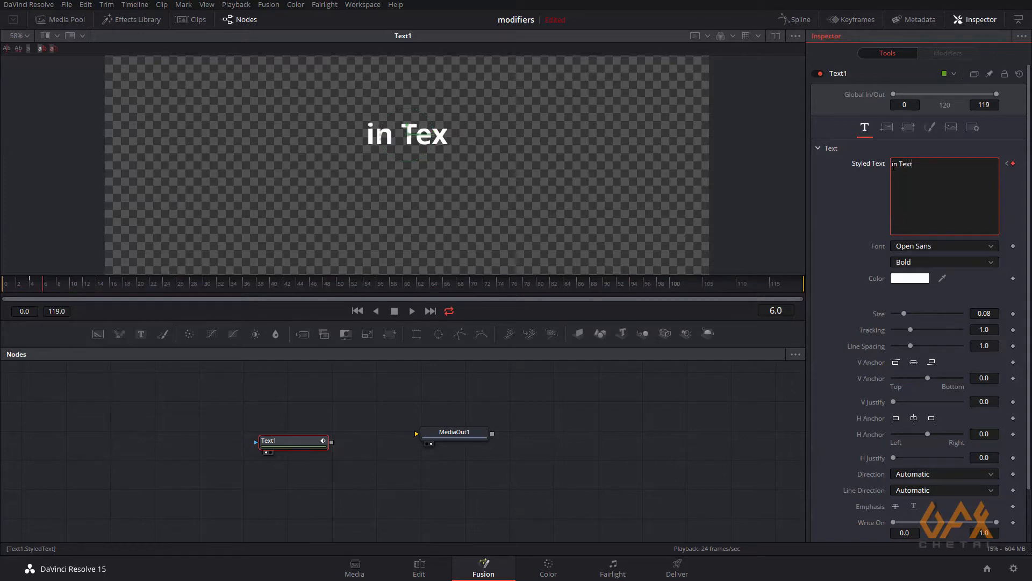
text(+)
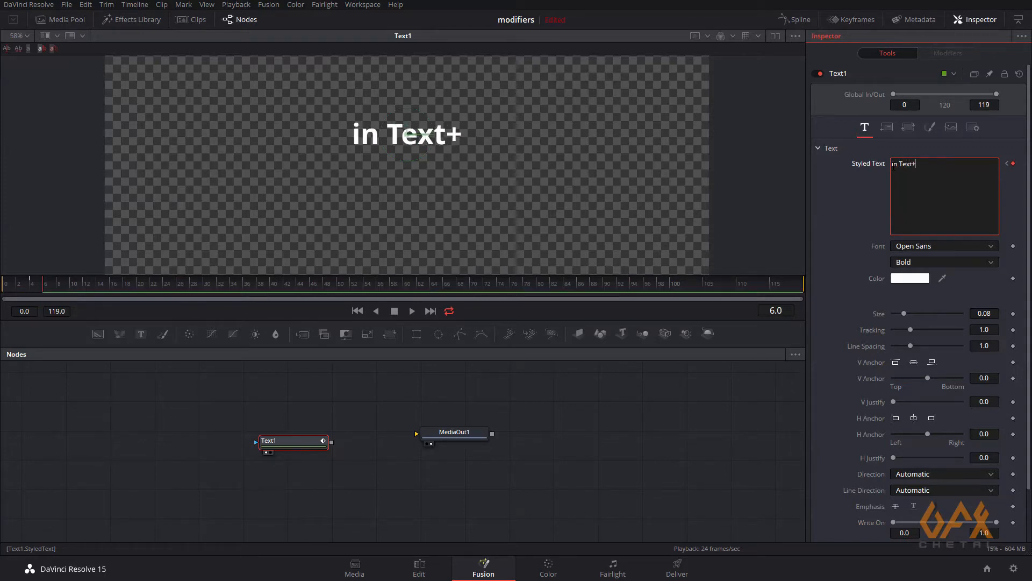
- Scrub back through the keyframes to check the text switch, and remove the animation from the styled text
click(34, 286)
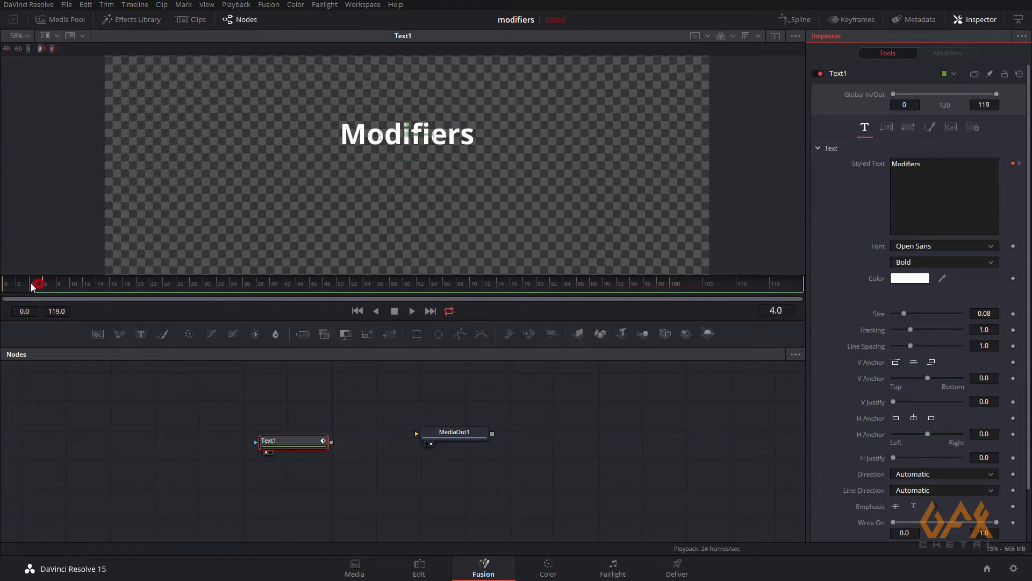
mouse_move(33, 284)
mouse_down()
mouse_move(50, 284)
mouse_move(22, 286)
mouse_up()
right_click(876, 163)
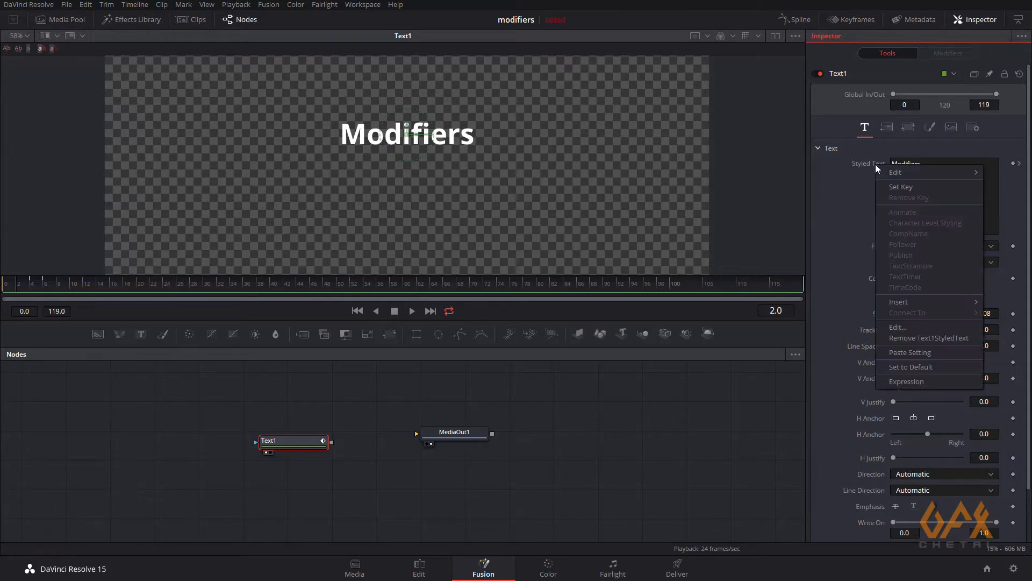
click(910, 339)
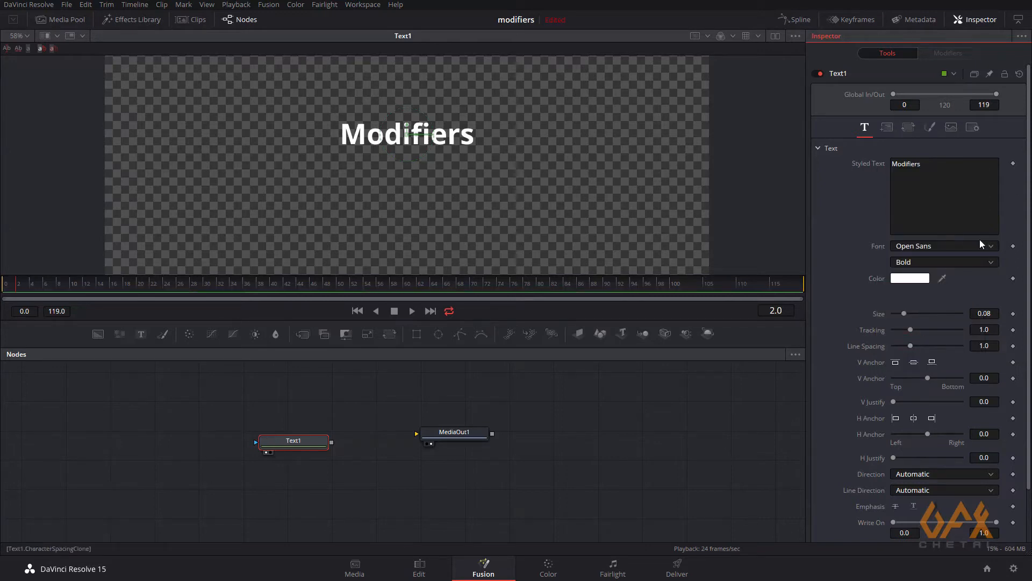
- Extend the styled text so it reads "Modifiers in Text+"
click(958, 173)
text(in Tex)
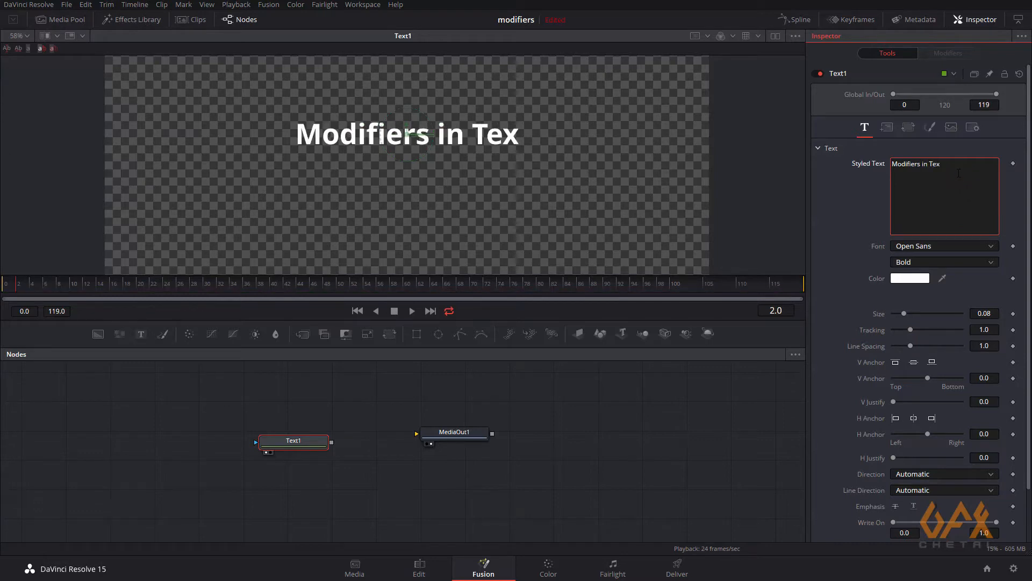
text(t)
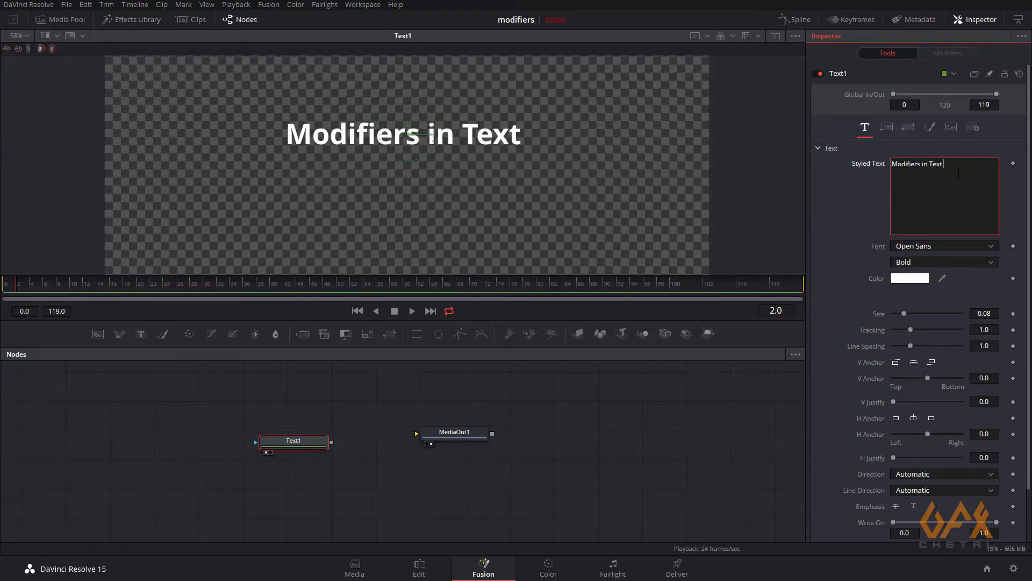
text(+)
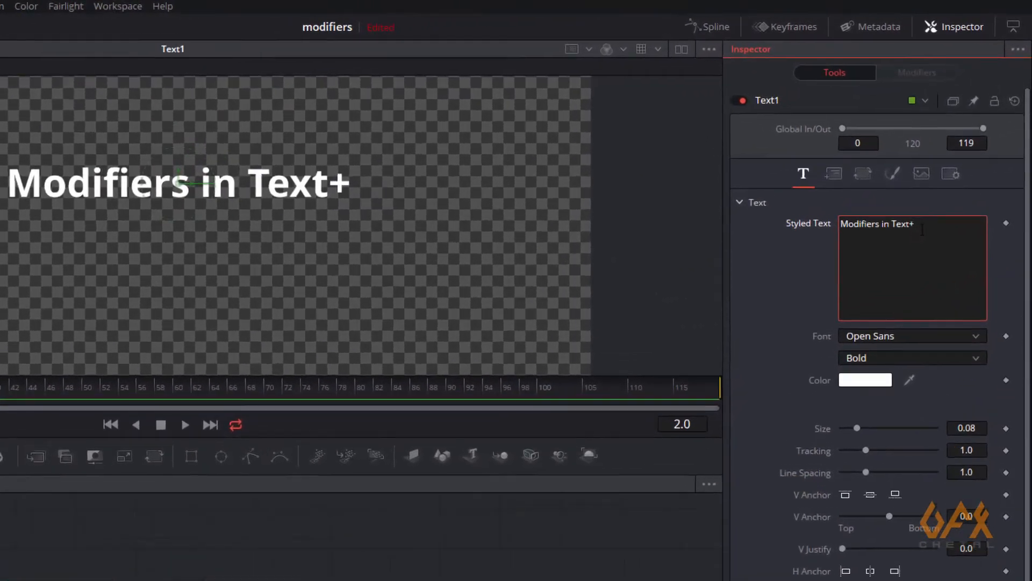
- Apply the TextTimer modifier to the styled text and show the modifier's settings
right_click(887, 232)
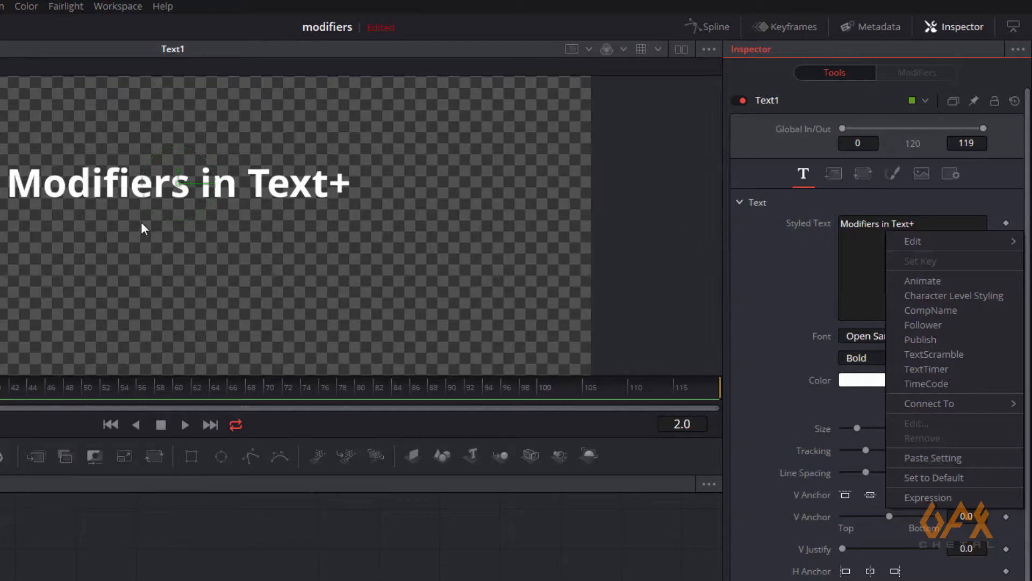
click(918, 368)
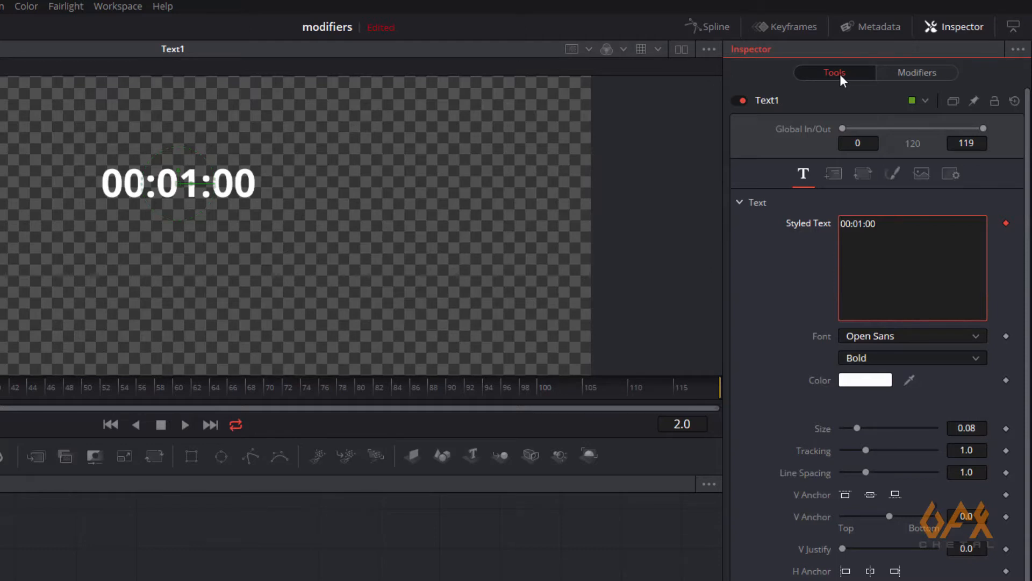
click(925, 74)
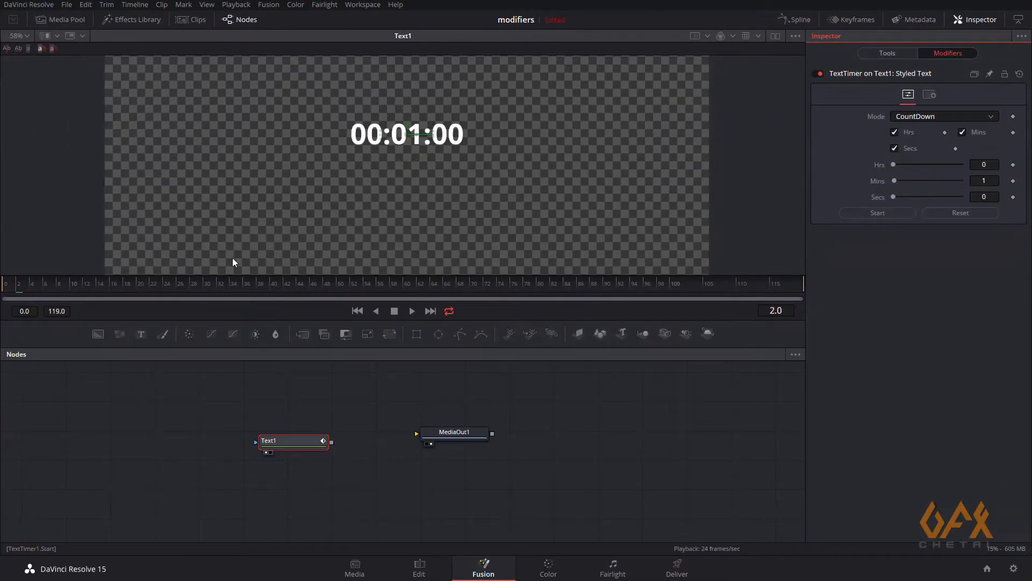
- Run and stop the TextTimer countdown, and undo the modifier on the styled text
click(59, 290)
mouse_move(22, 288)
mouse_down()
mouse_move(8, 288)
mouse_move(461, 296)
mouse_move(24, 292)
mouse_up()
click(886, 212)
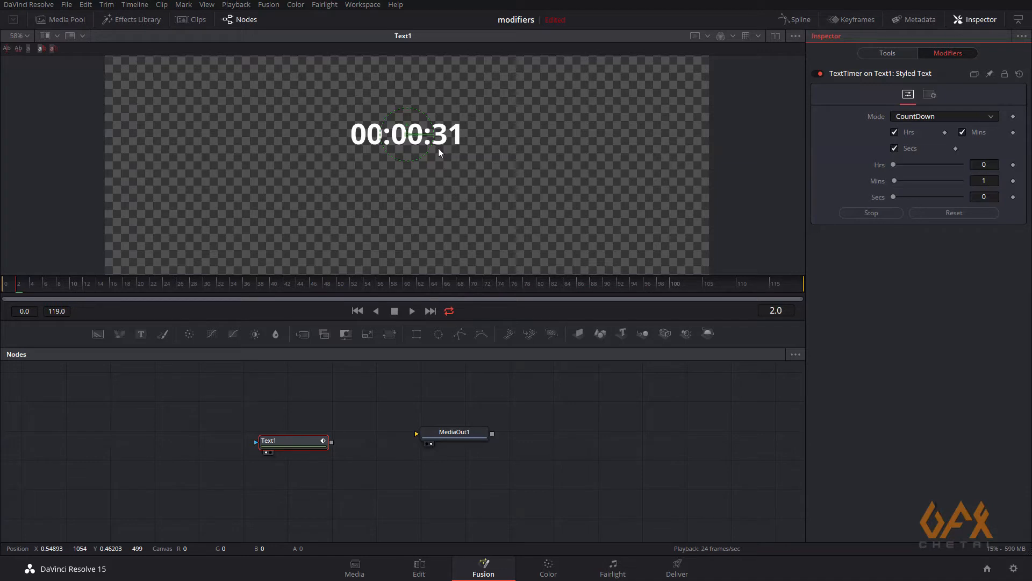
click(871, 212)
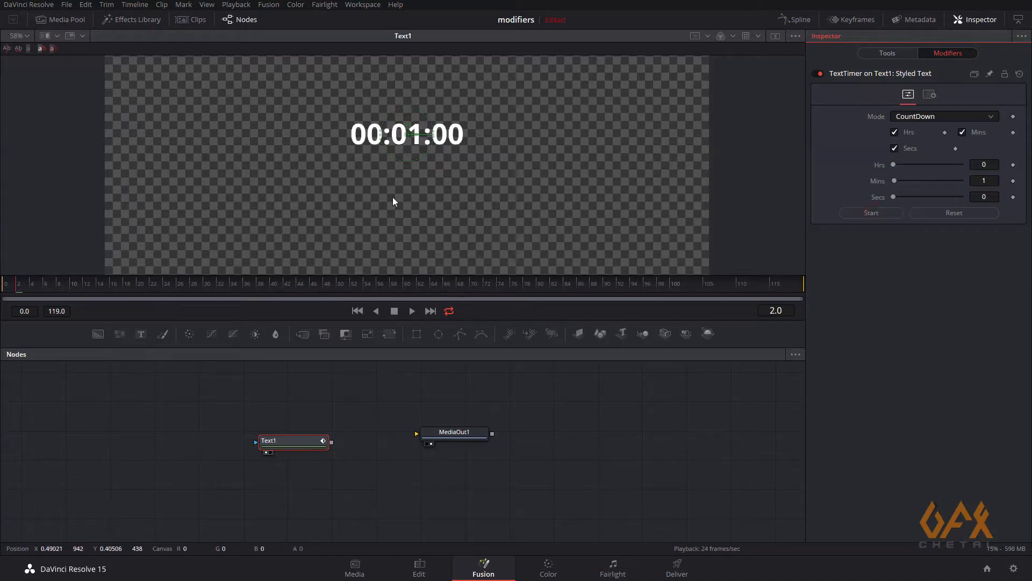
drag(18, 287, 7, 286)
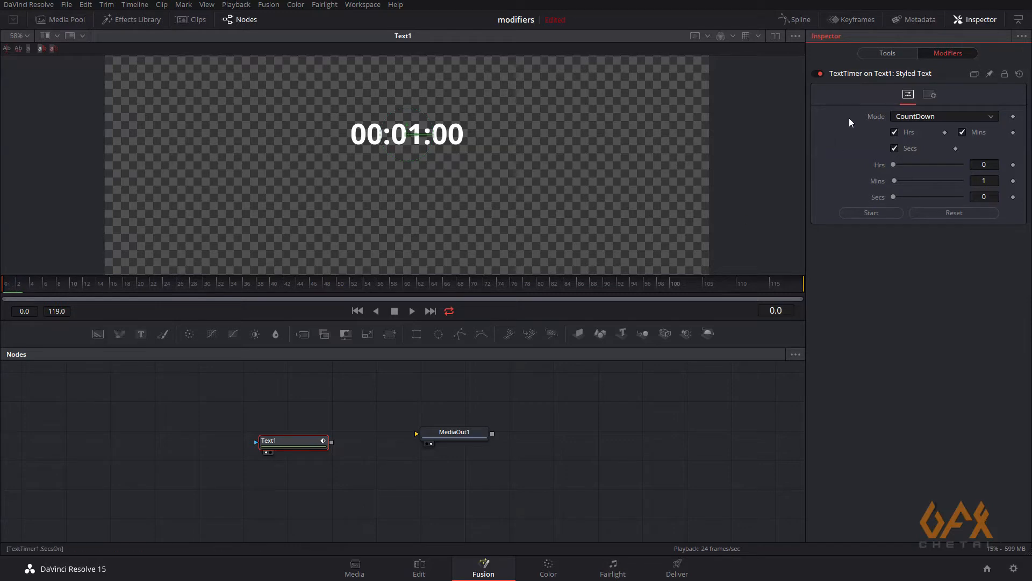
click(888, 53)
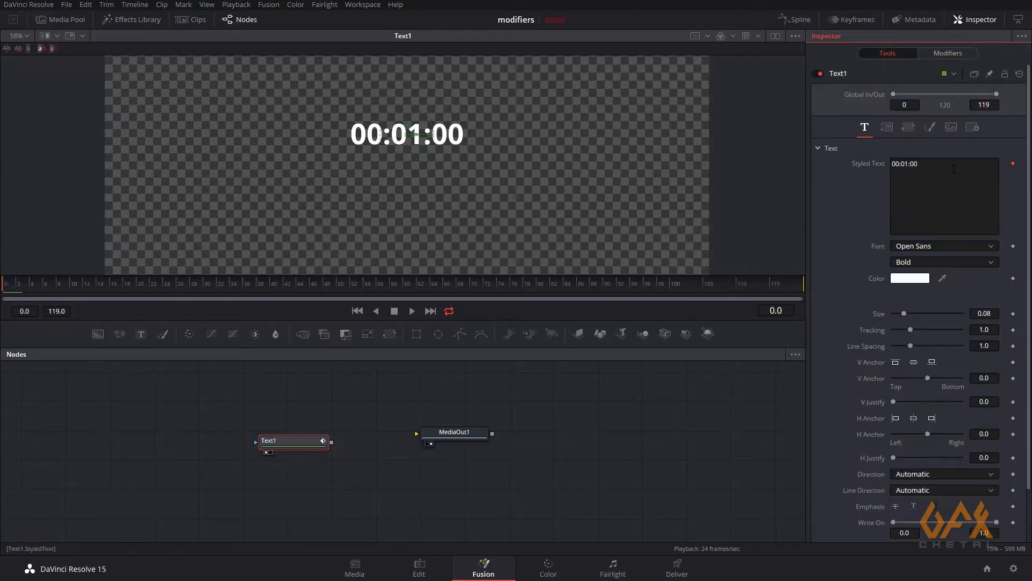
key(ctrl+z)
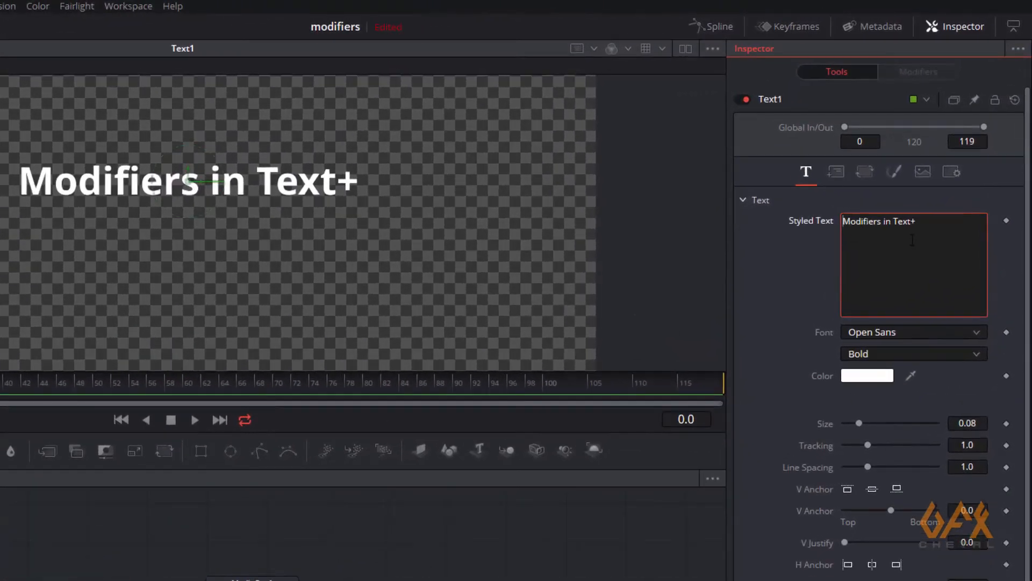
- Apply the TimeCode modifier to the styled text, show its settings, and scrub to frame 34 and back to frame 0 to check it
right_click(943, 178)
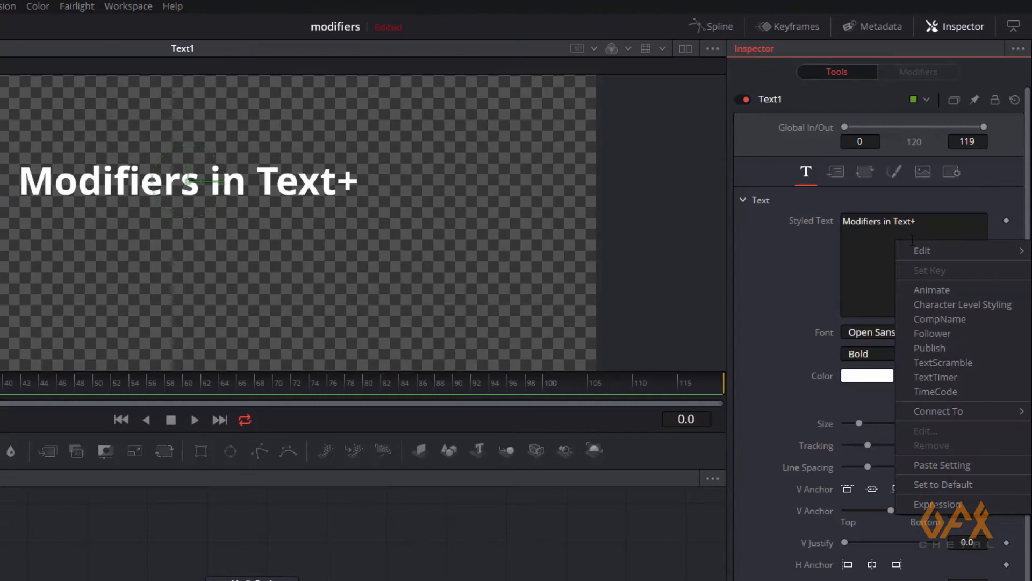
click(930, 396)
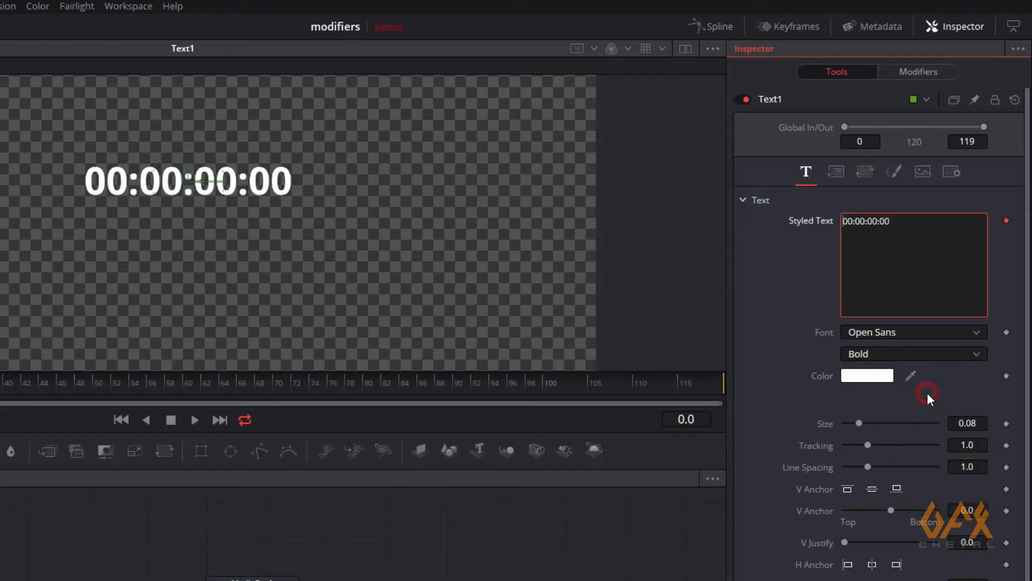
click(915, 73)
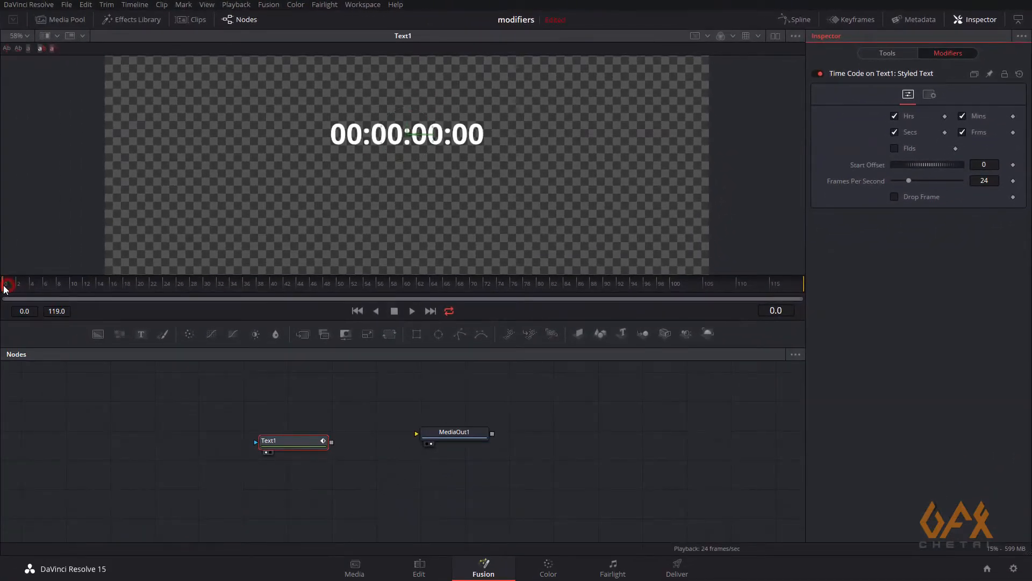
drag(9, 290, 233, 295)
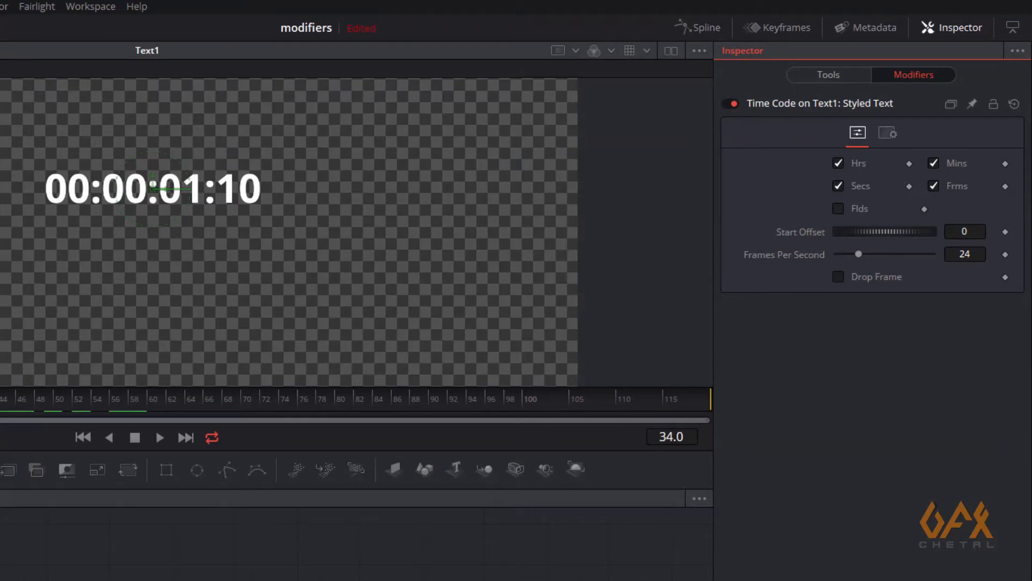
key(Home)
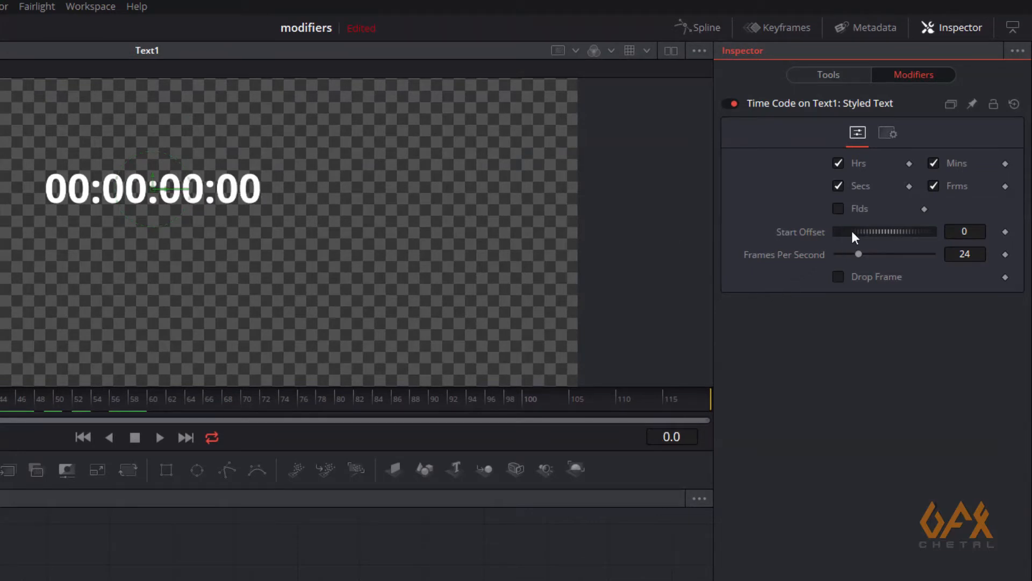
- Set the time code's start offset to 100, and switch its frames display off and back on
drag(848, 230, 892, 240)
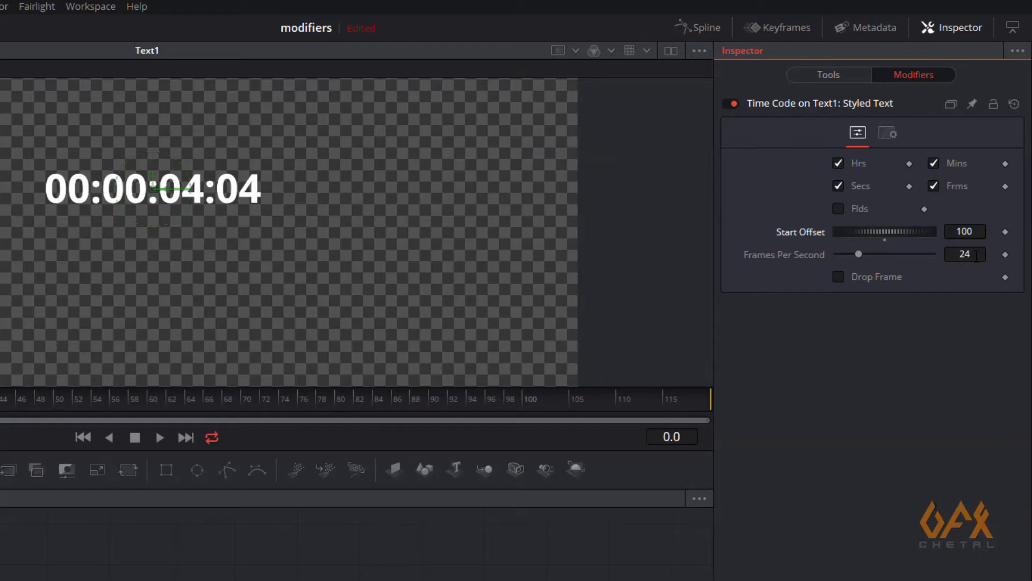
click(933, 186)
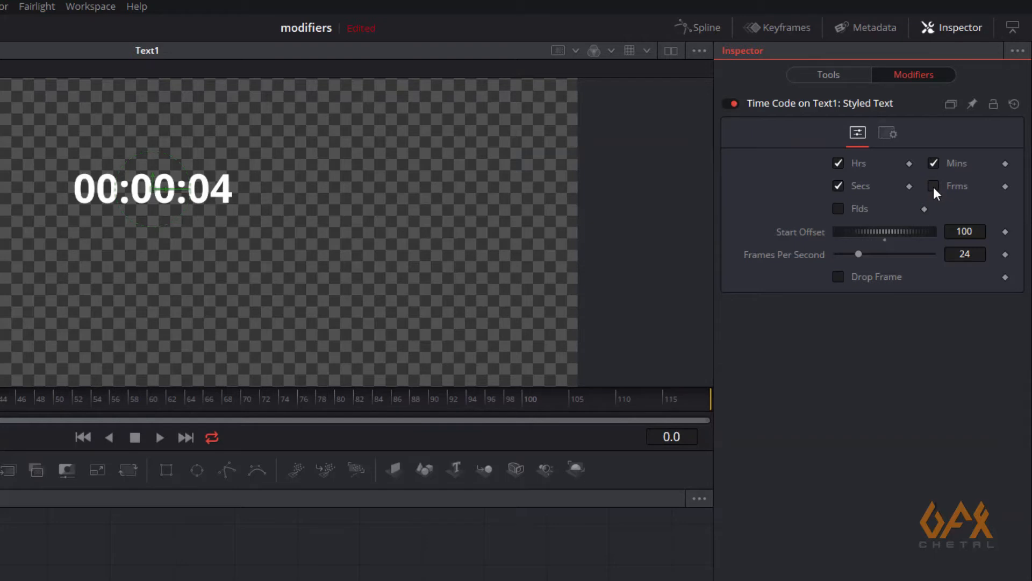
click(933, 186)
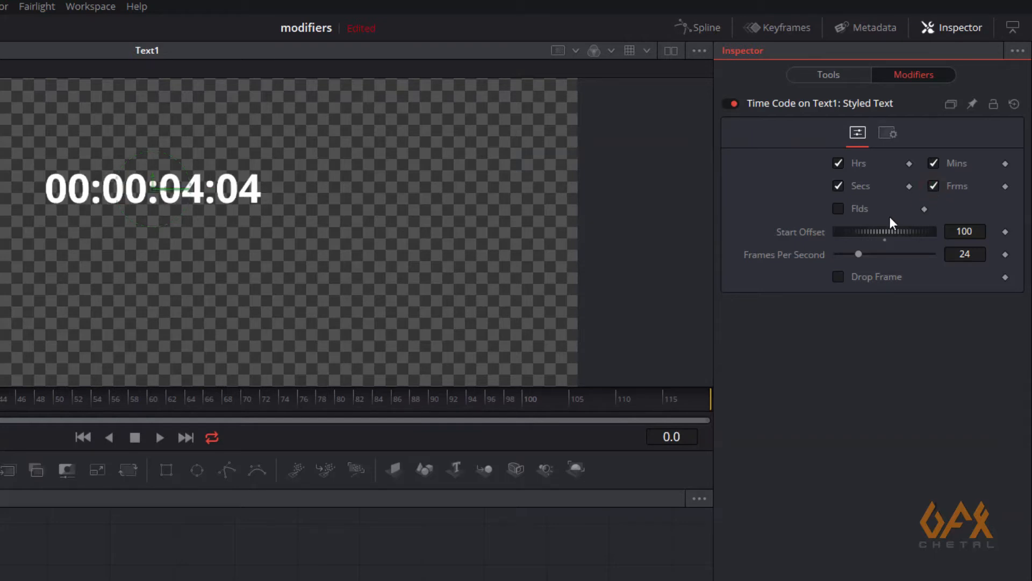
- Undo the TimeCode modifier, apply the TextScramble modifier to the styled text instead, and show its settings
click(837, 74)
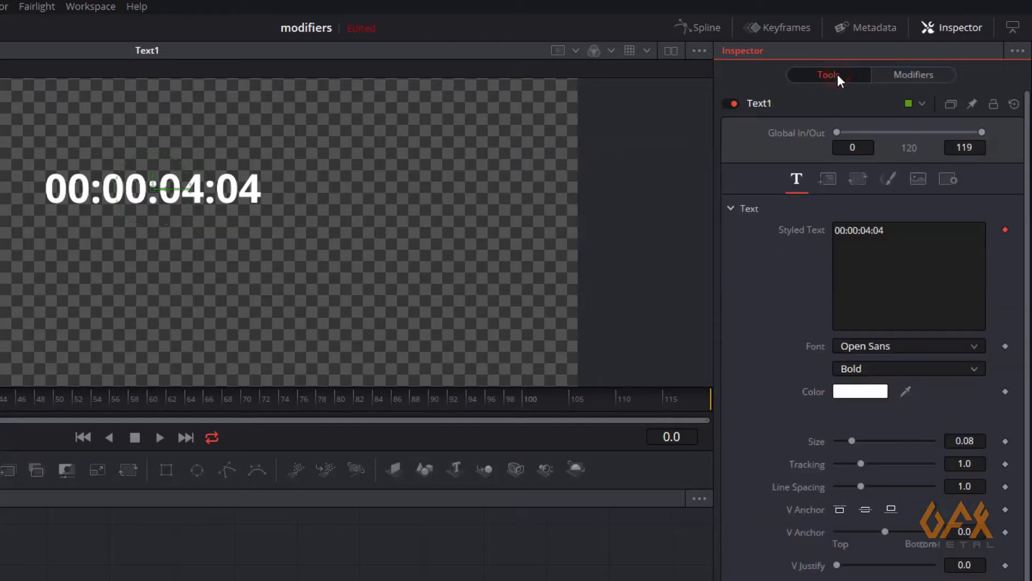
key(ctrl+z)
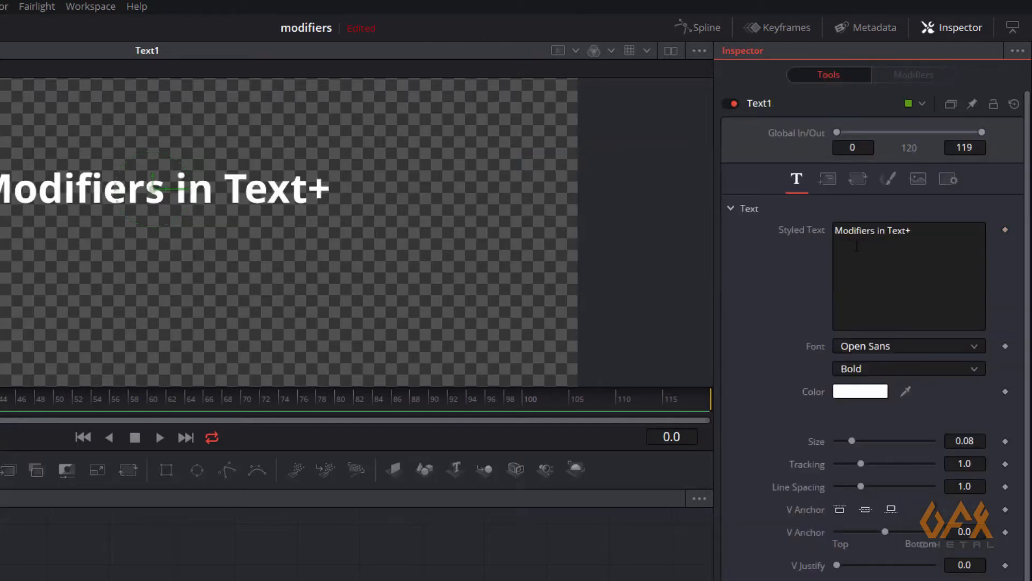
right_click(857, 246)
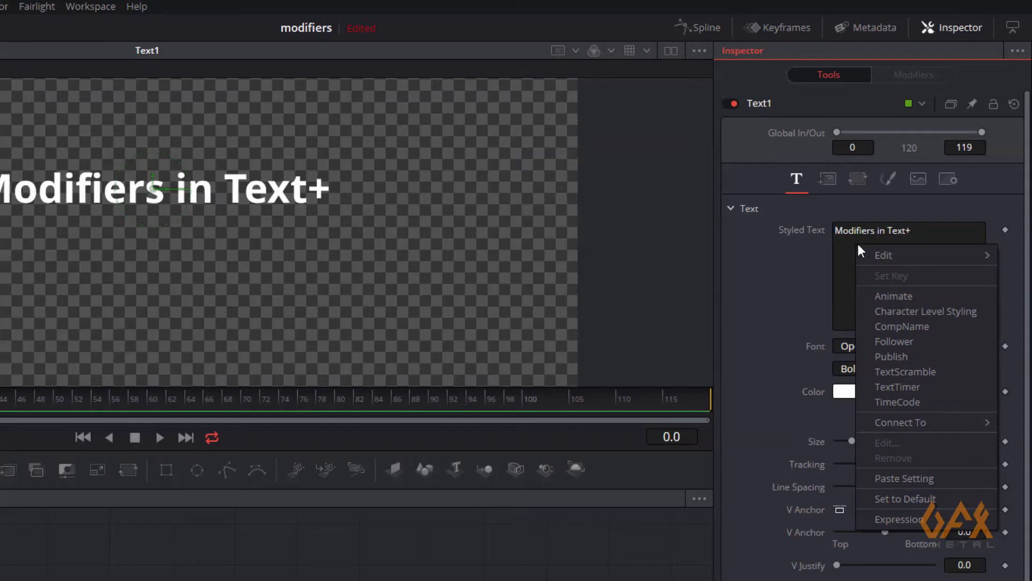
click(918, 373)
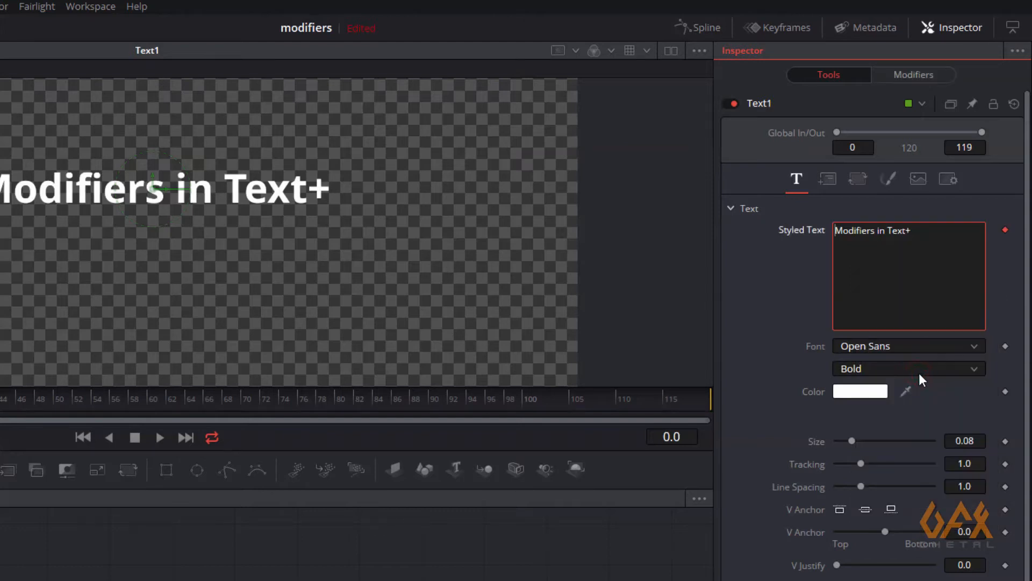
click(920, 75)
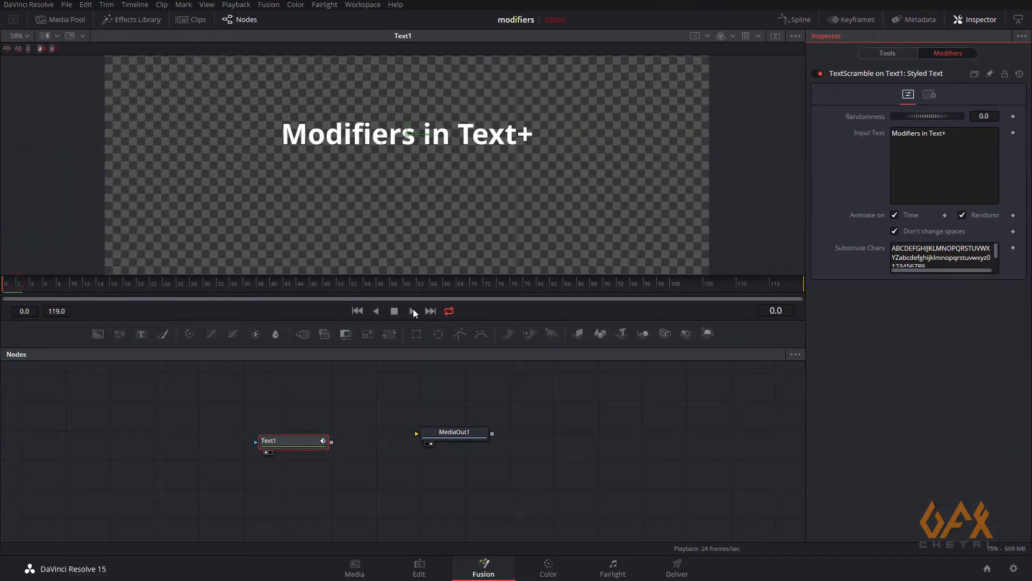
- Play and stop the composition to check the TextScramble modifier at its default randomness
click(413, 310)
click(395, 311)
drag(462, 160, 471, 194)
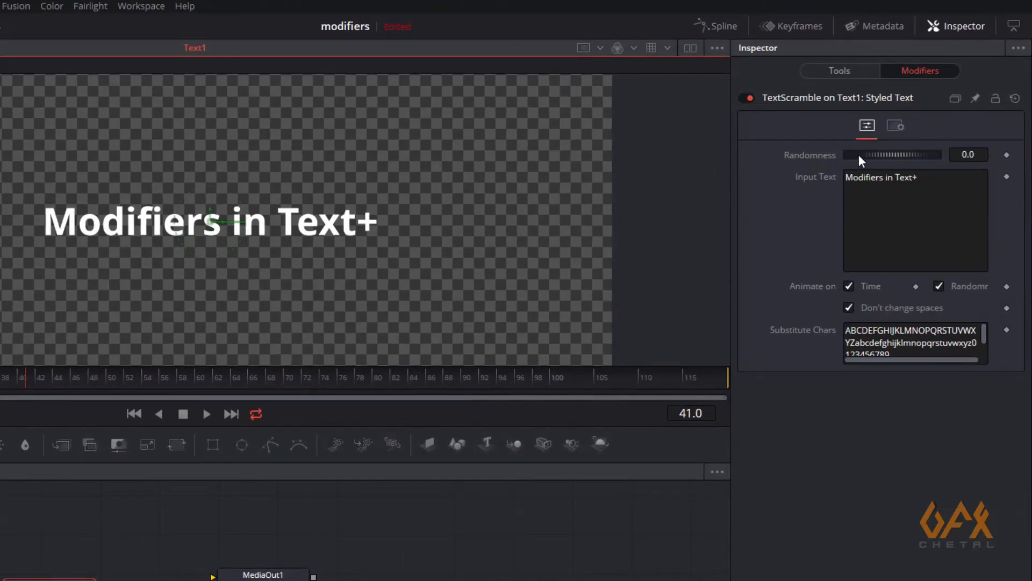
- Set the TextScramble randomness to 1 and scrub to frame 24 to check the scrambled text
click(970, 154)
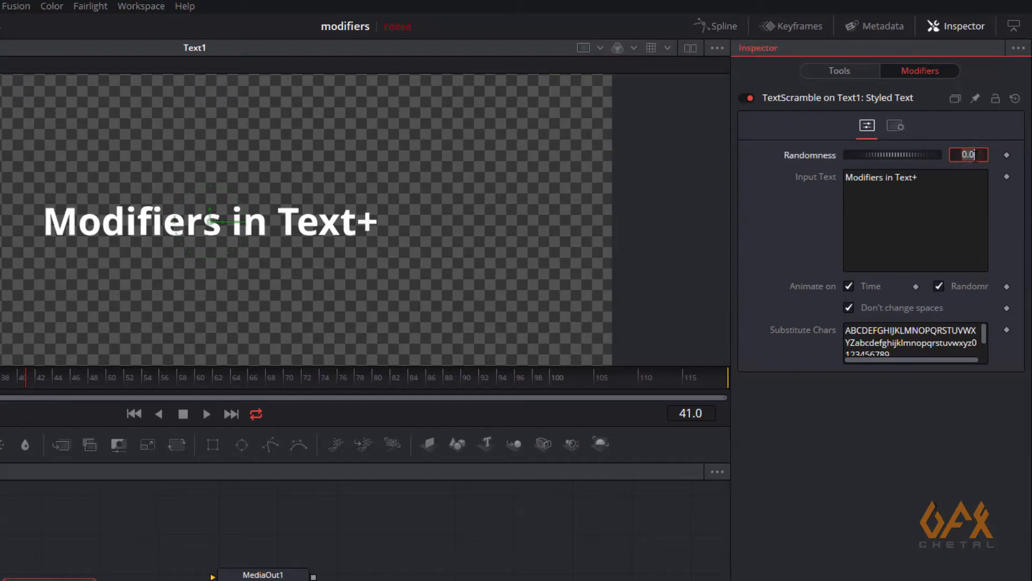
text(1)
key(Return)
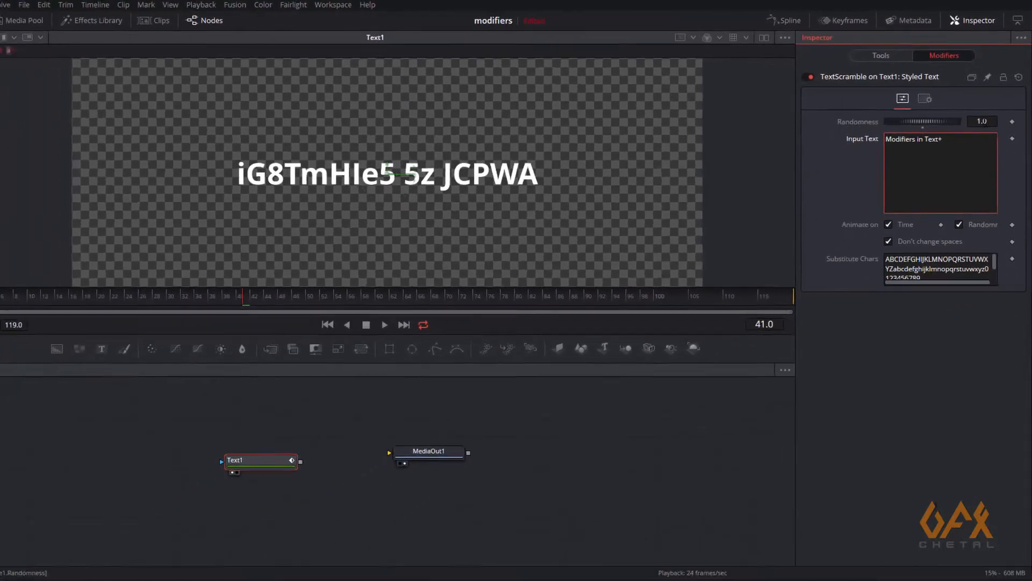
drag(131, 282, 166, 282)
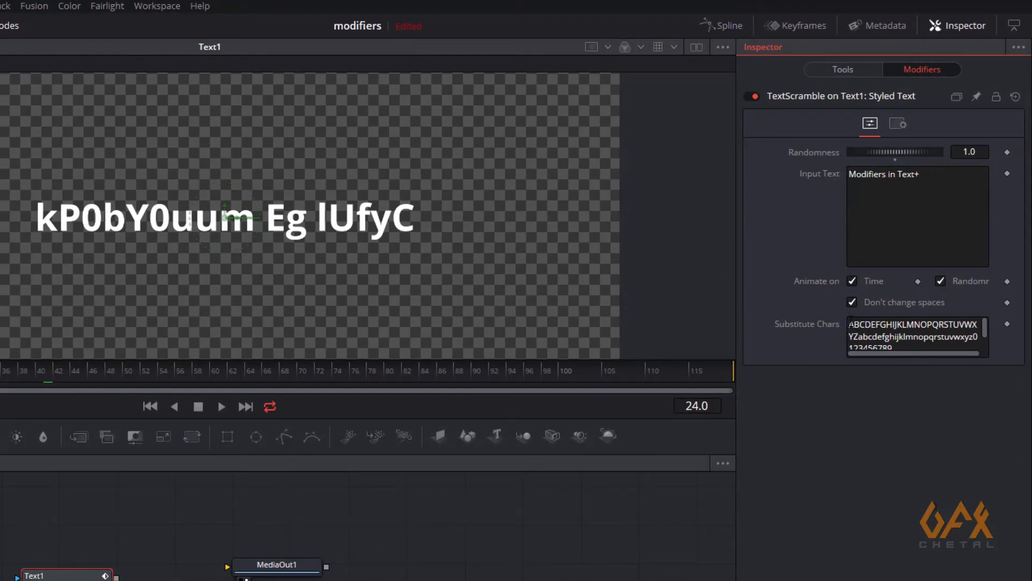
- Examine the full list of substitute characters and scrub back to frame 13 to compare the scrambled text
drag(850, 324, 903, 352)
click(899, 338)
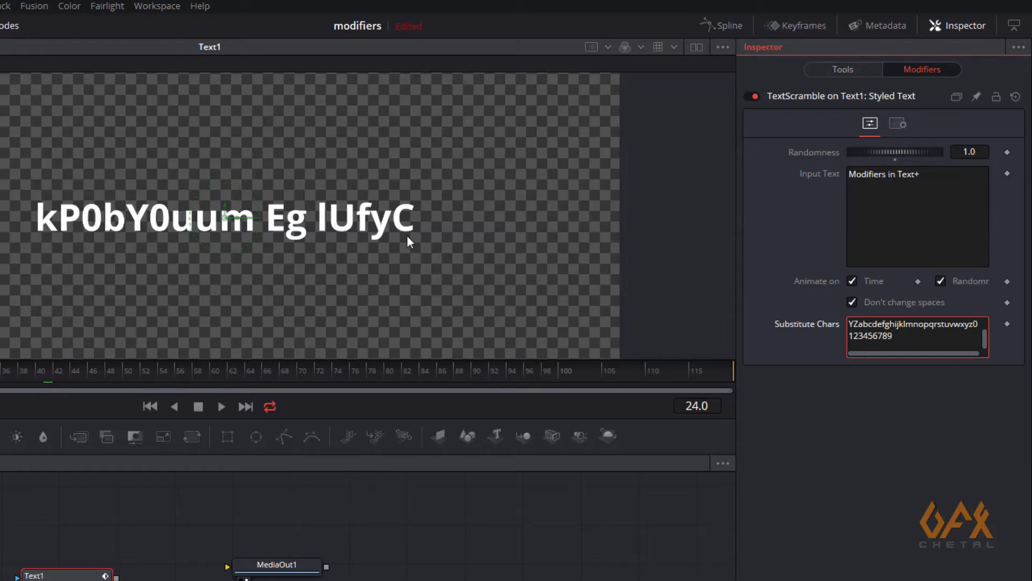
drag(1, 371, 0, 371)
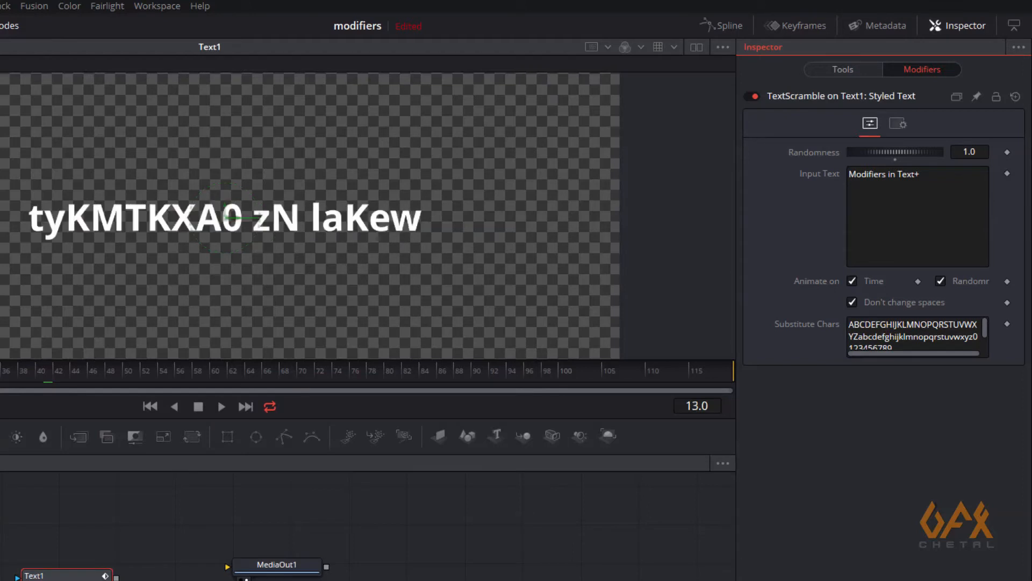
- Remove the lowercase letters and digits from the substitute characters, keeping only A to Z, and scrub to frame 15
click(931, 178)
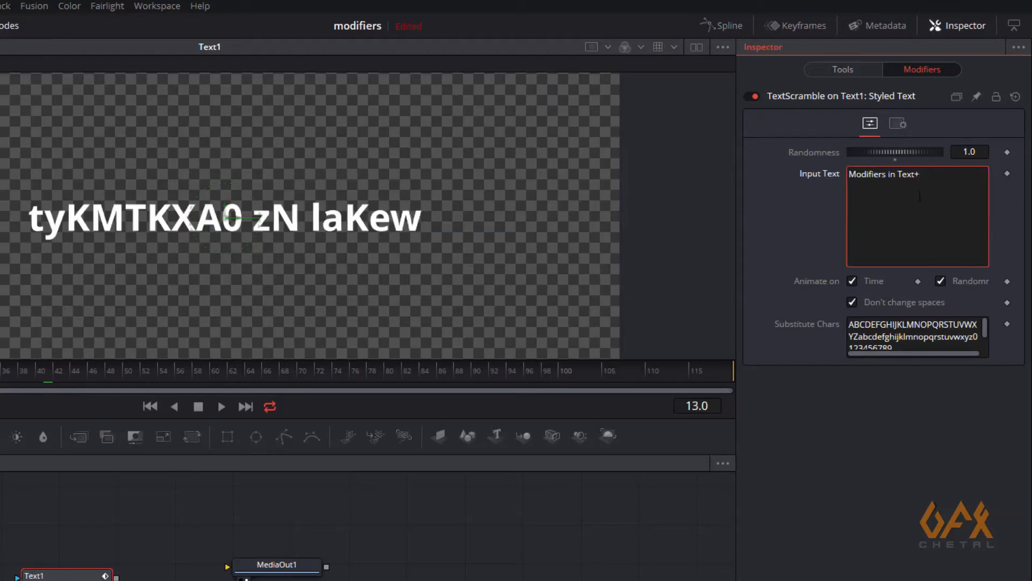
click(910, 347)
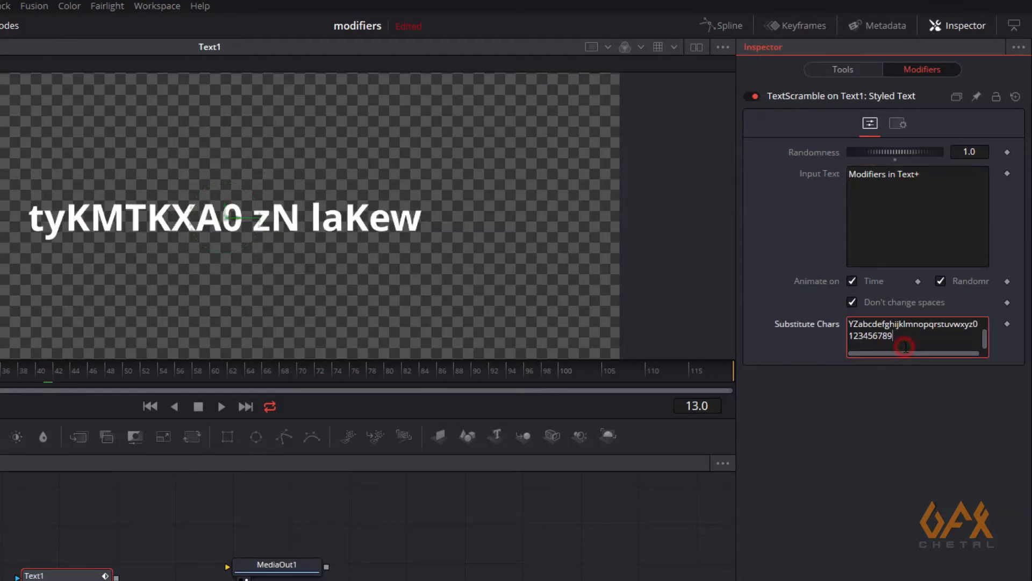
drag(908, 347, 860, 325)
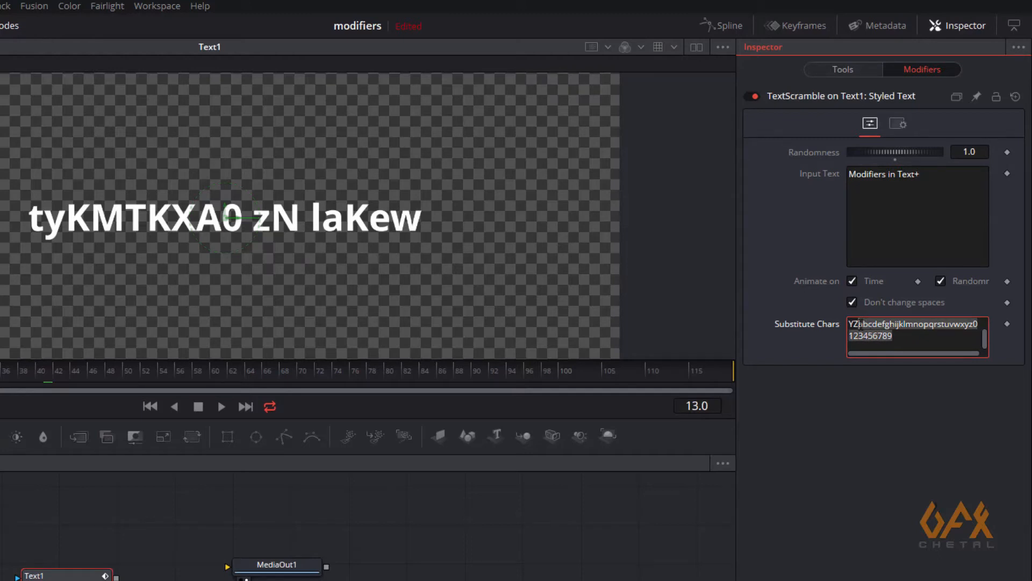
key(BackSpace)
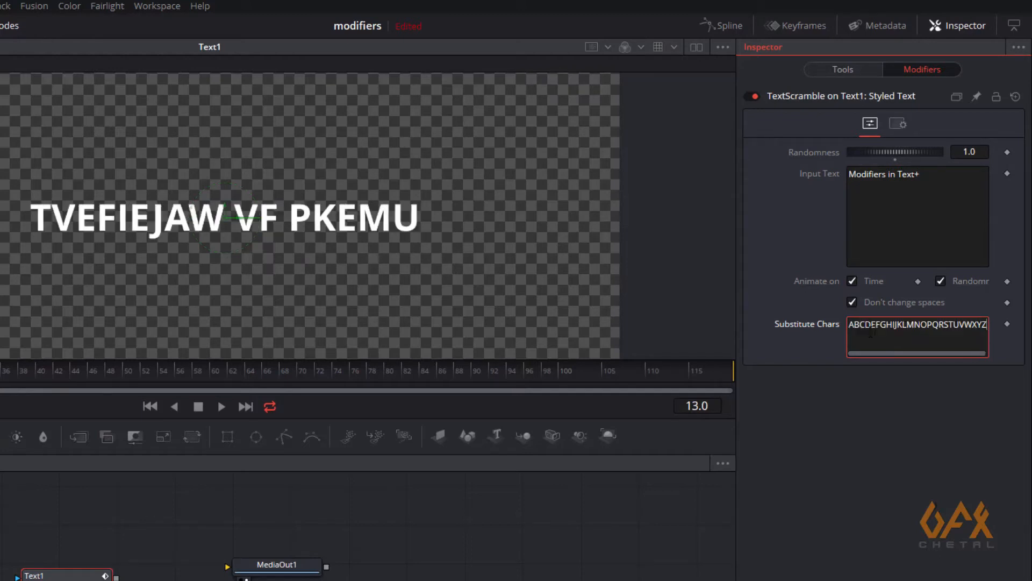
drag(2, 371, 1, 371)
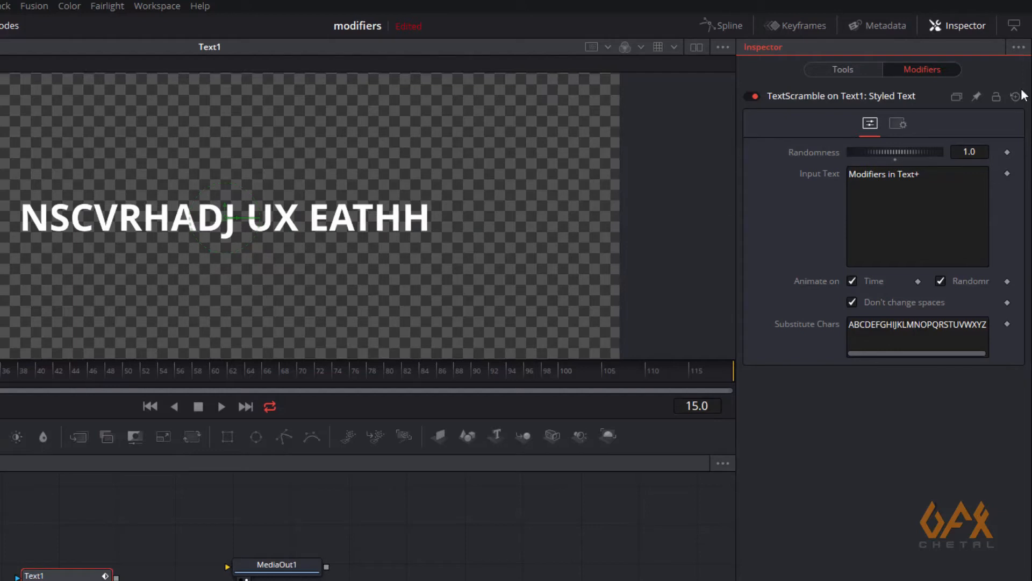
- Lower the TextScramble randomness to 0.29, check it down to frame 0, and set it back to 1
drag(922, 152, 863, 153)
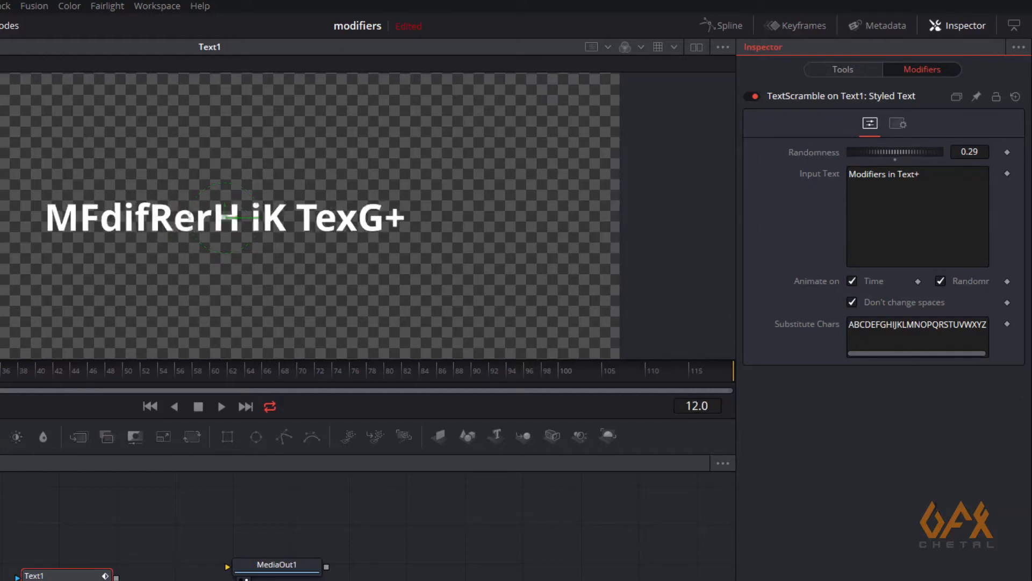
click(984, 151)
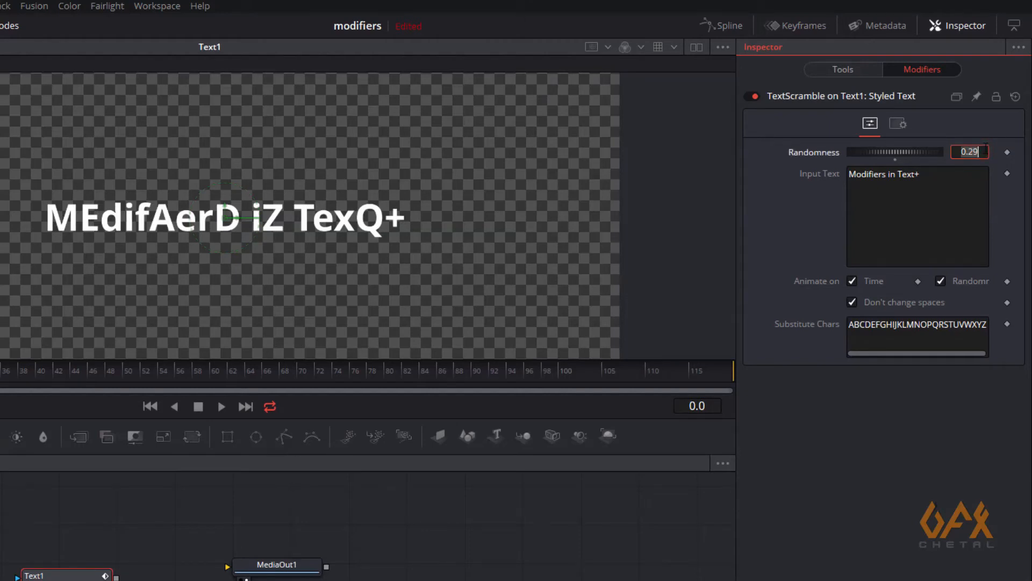
text(1)
key(Tab)
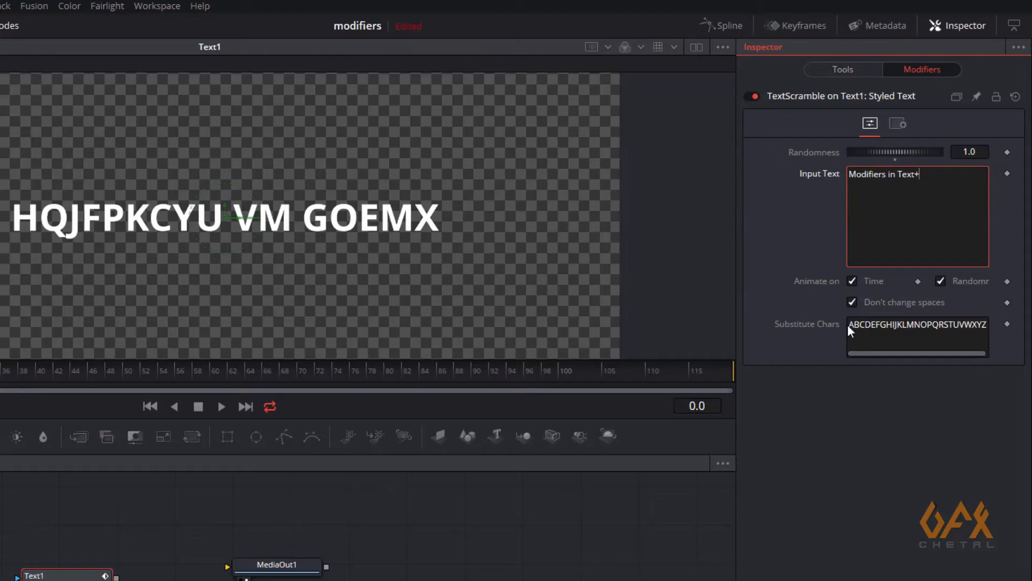
- Replace the substitute characters with 01 and scrub to frame 12 to check the binary text
drag(850, 330, 969, 335)
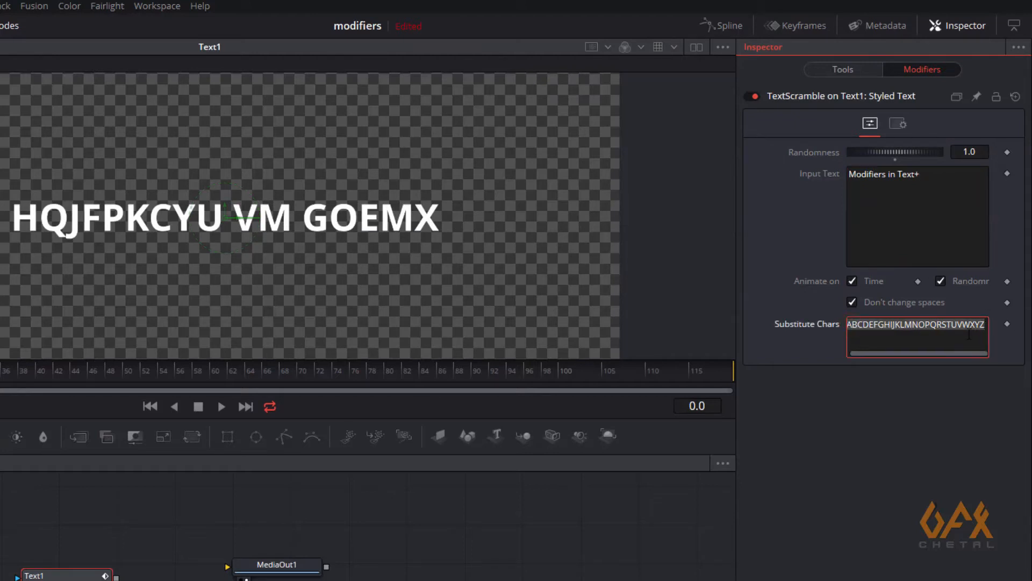
text(01)
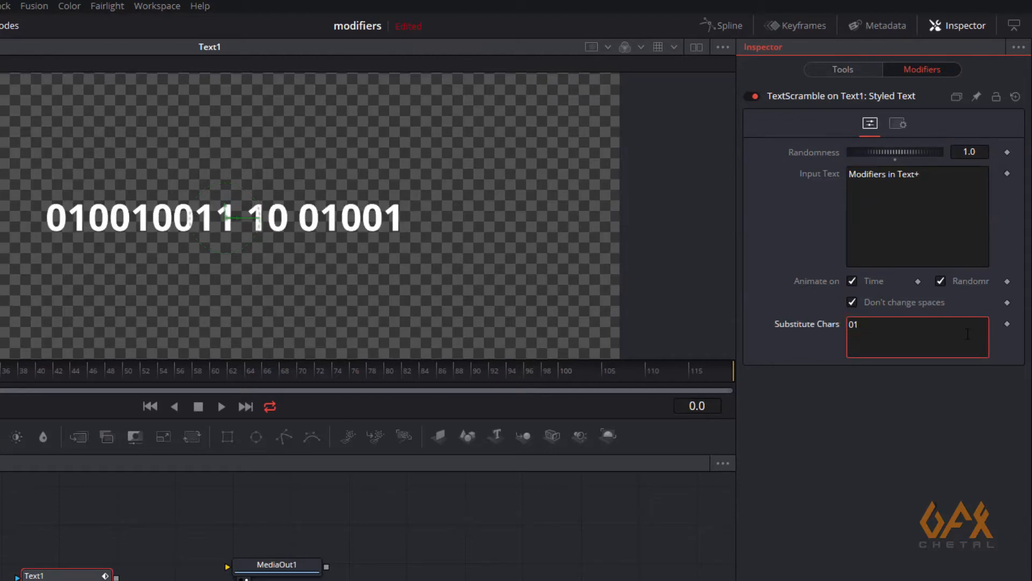
drag(0, 371, 2, 371)
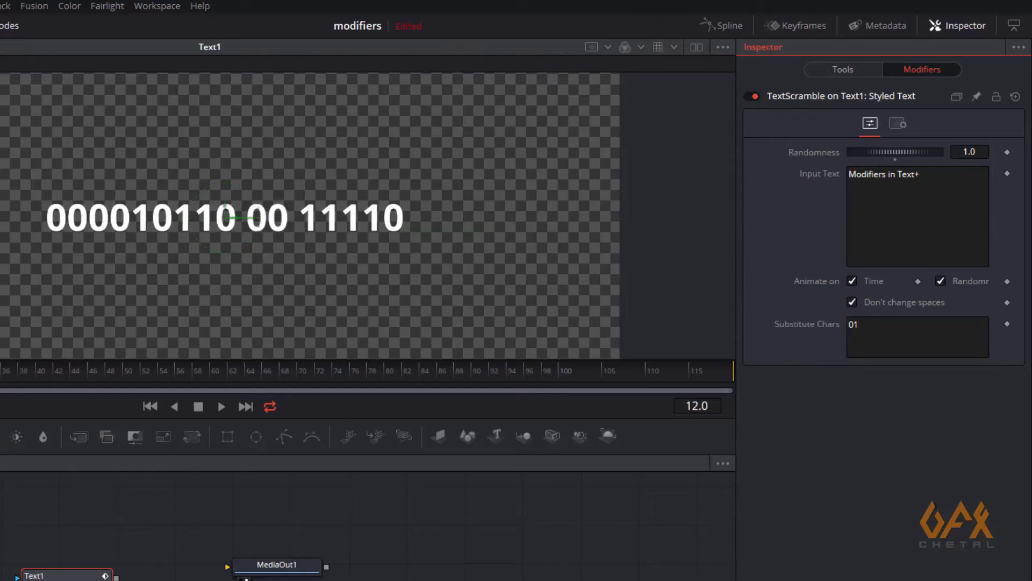
- Compare the scrambled text with "Don't change spaces" off and on, and try the Time option for animating it
scroll(272, 238, up, 2)
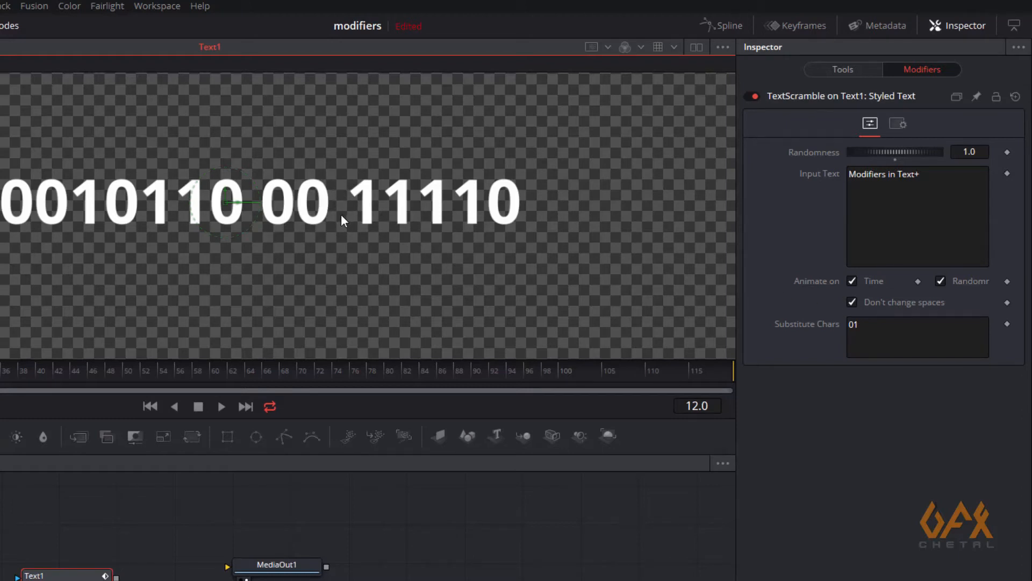
click(853, 303)
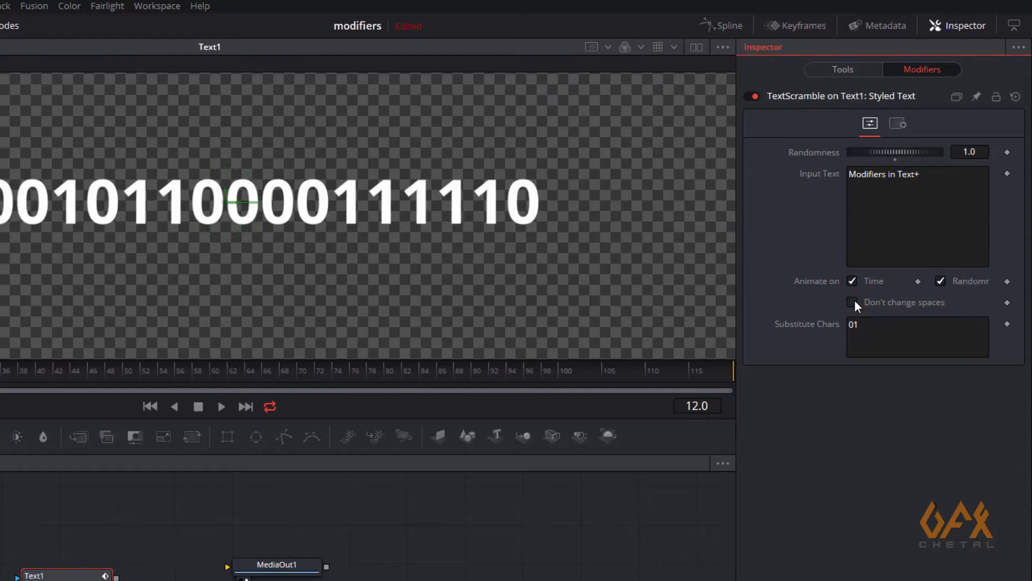
click(853, 302)
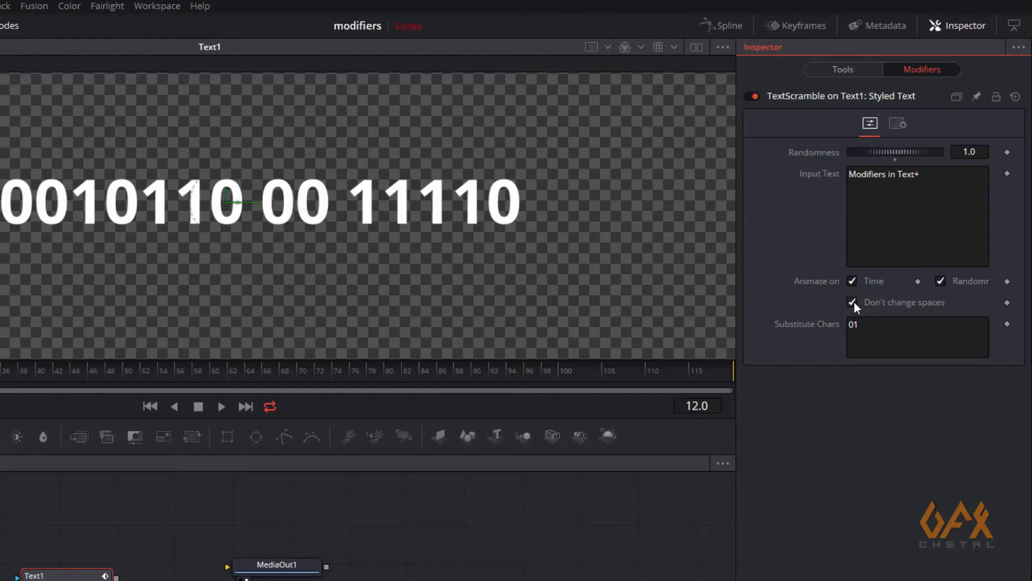
click(853, 302)
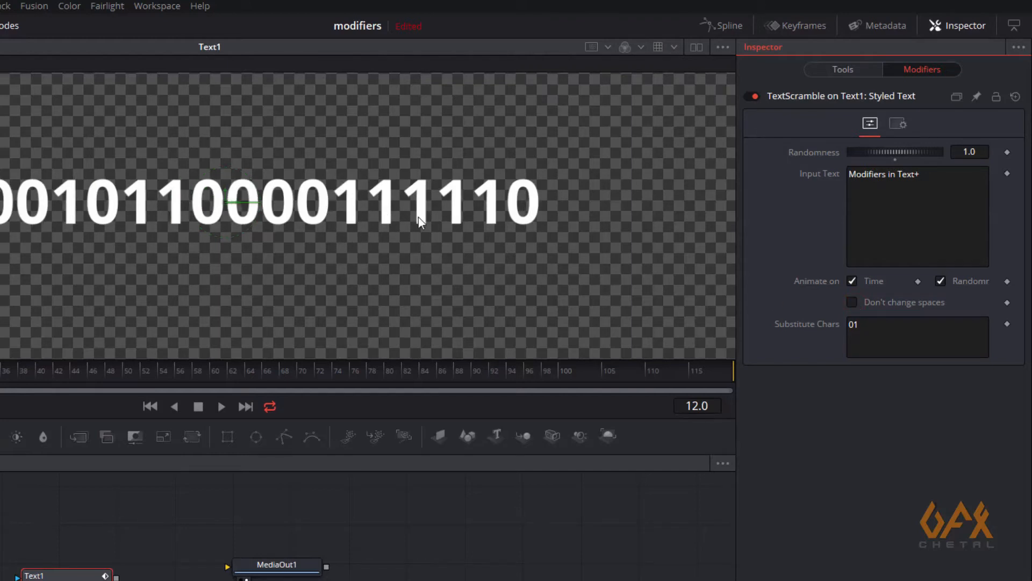
click(851, 302)
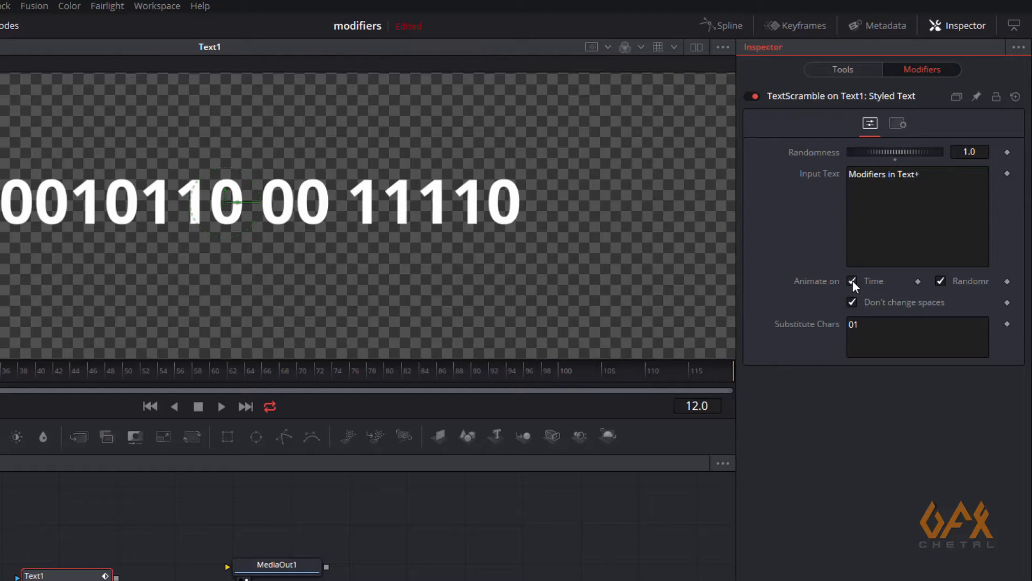
click(852, 281)
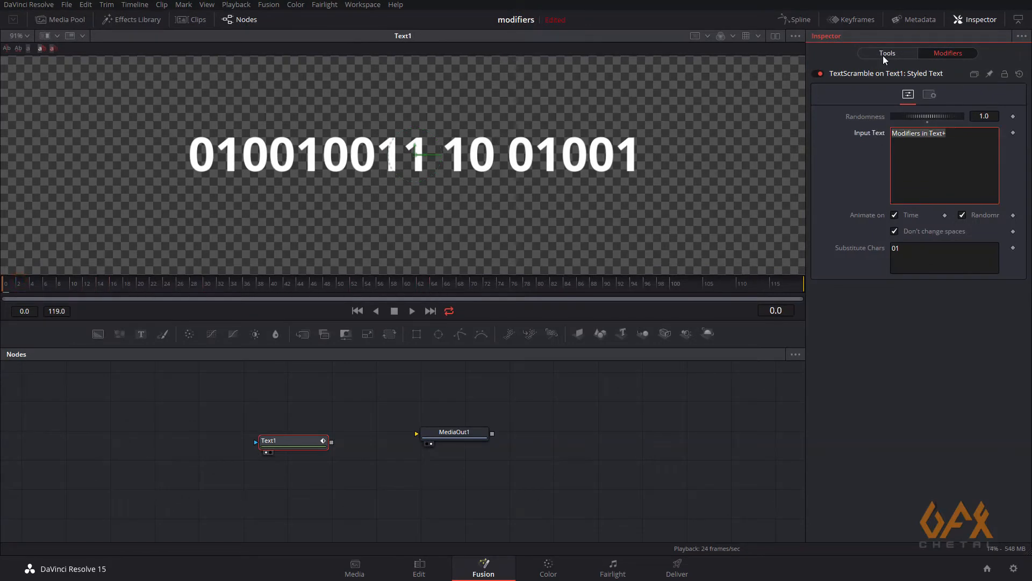
- Remove the TextScramble modifier from Text1's styled text and restore the text to "Modifiers in Text+"
click(882, 54)
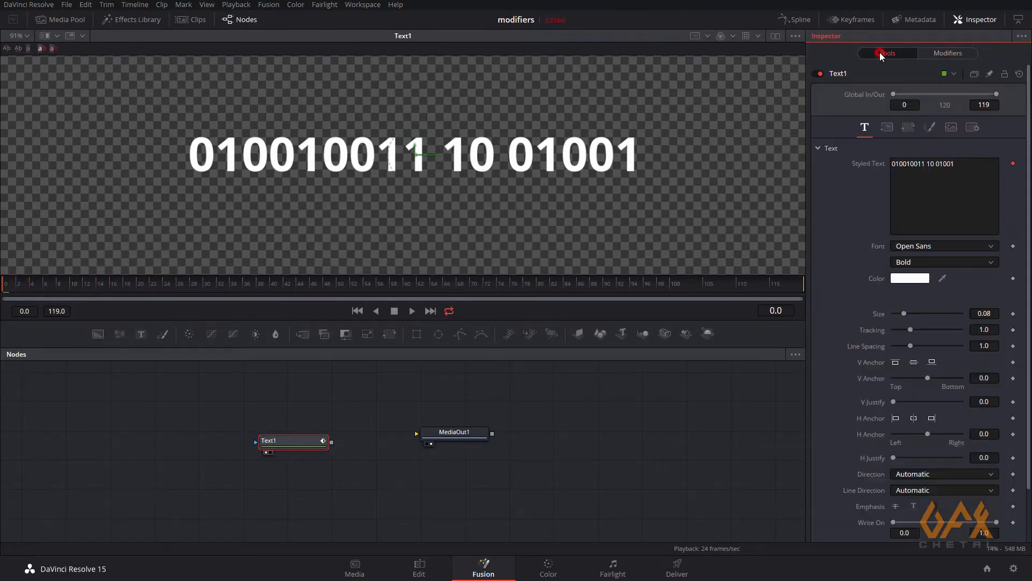
right_click(943, 173)
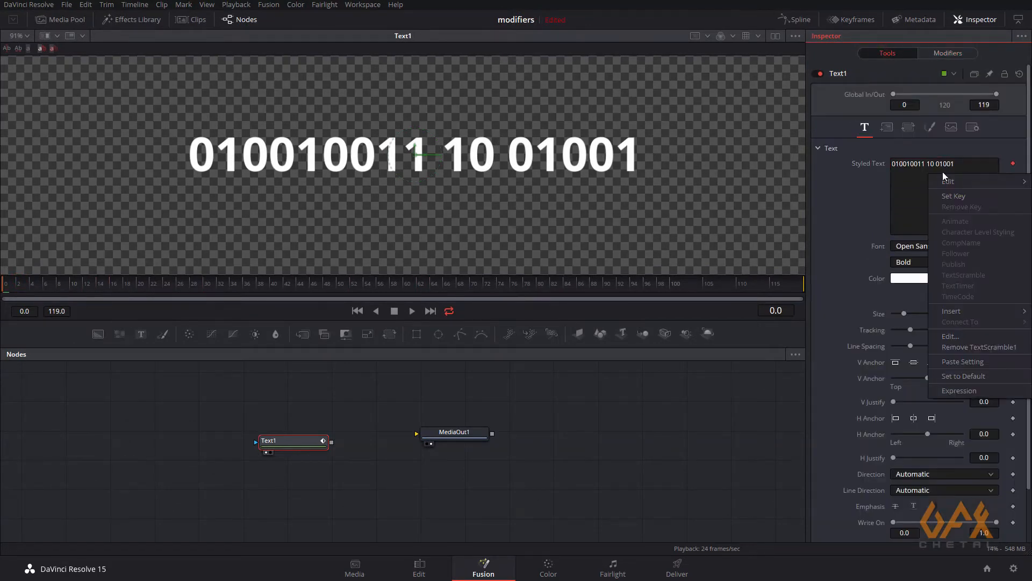
click(981, 348)
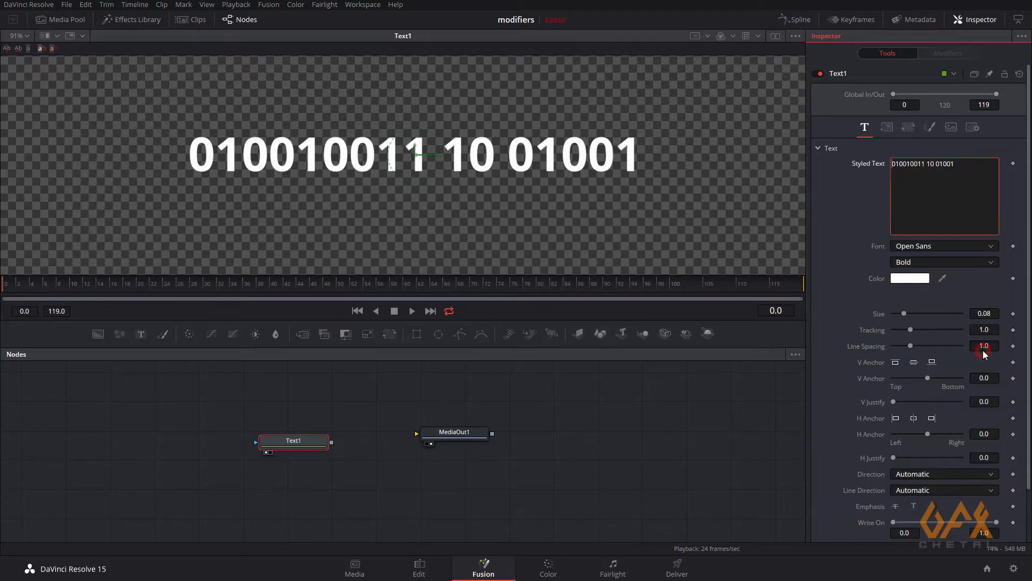
triple_click(965, 165)
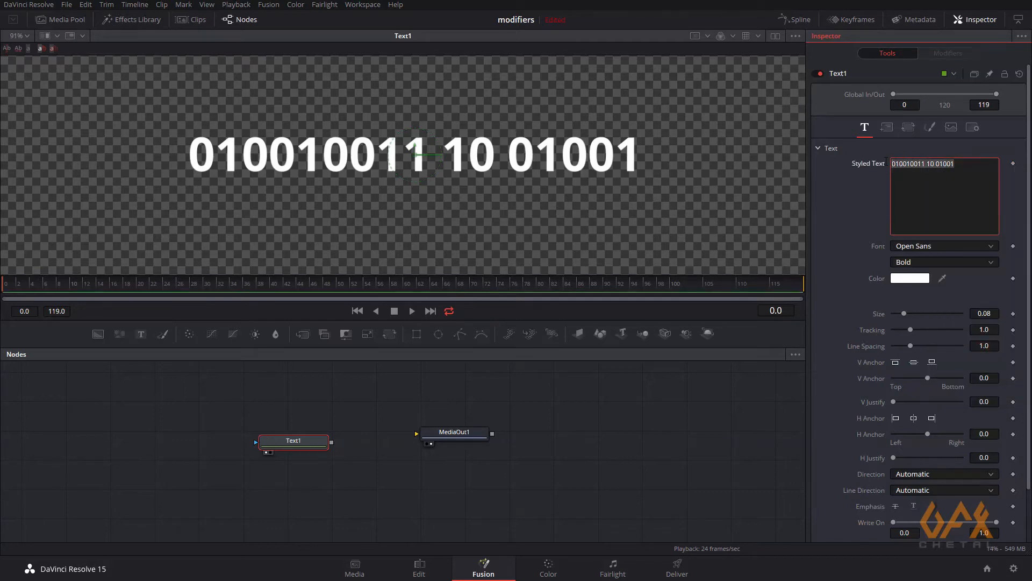
text(Modifiers in Text+)
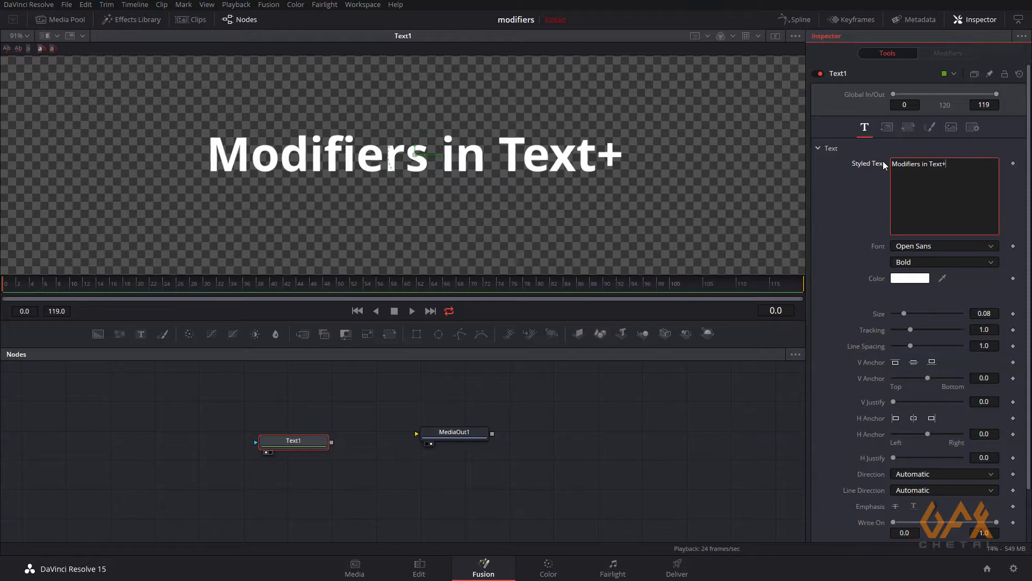
- Turn off the Checker Underlay in the Text1 viewer so the text sits on plain black
drag(490, 148, 390, 151)
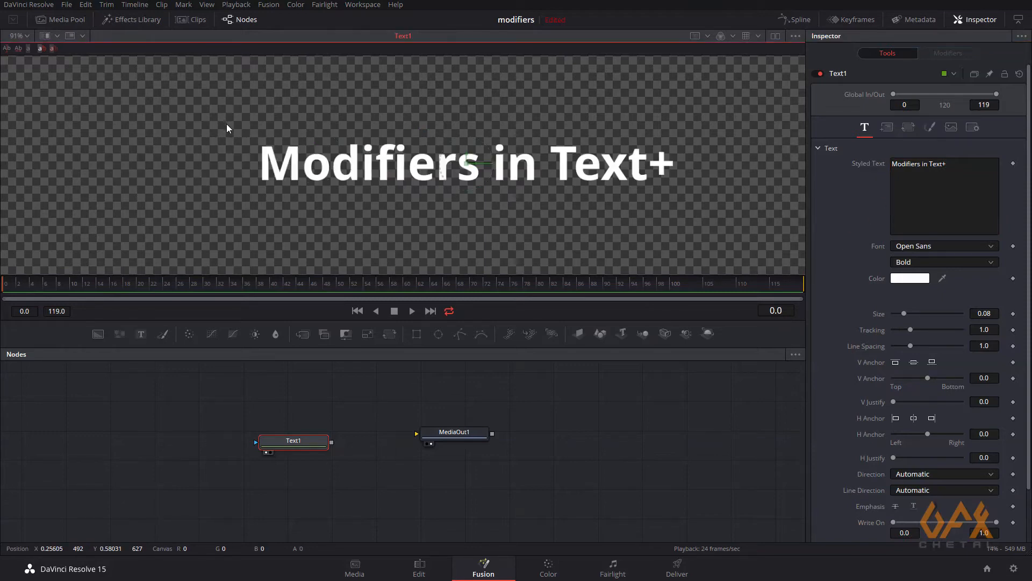
drag(256, 136, 468, 195)
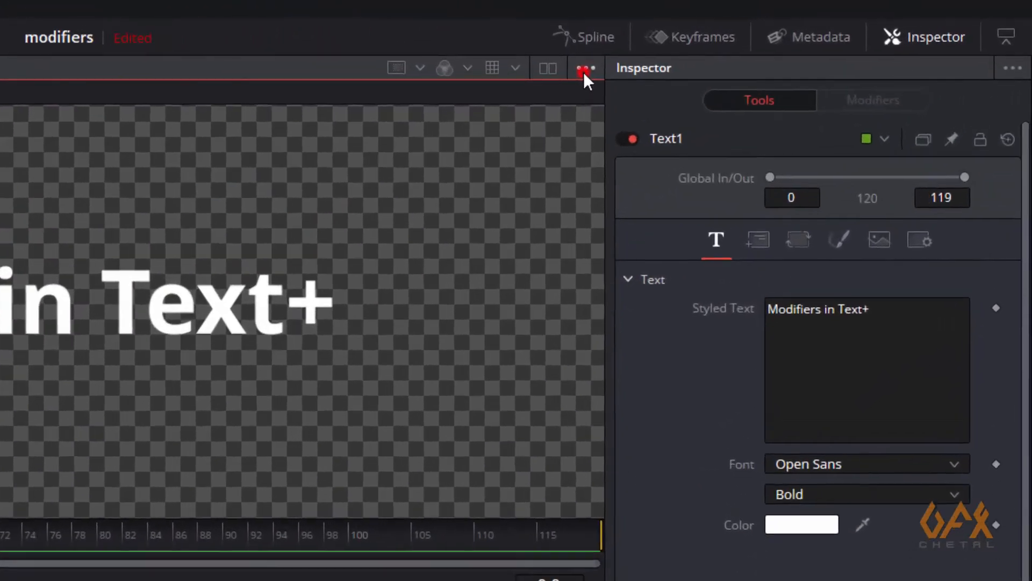
click(585, 72)
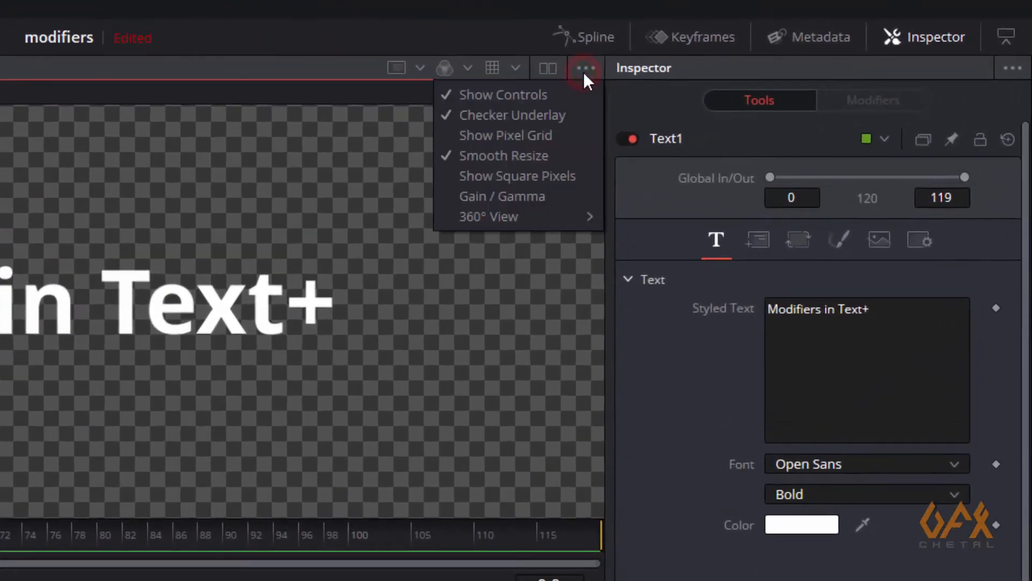
click(452, 115)
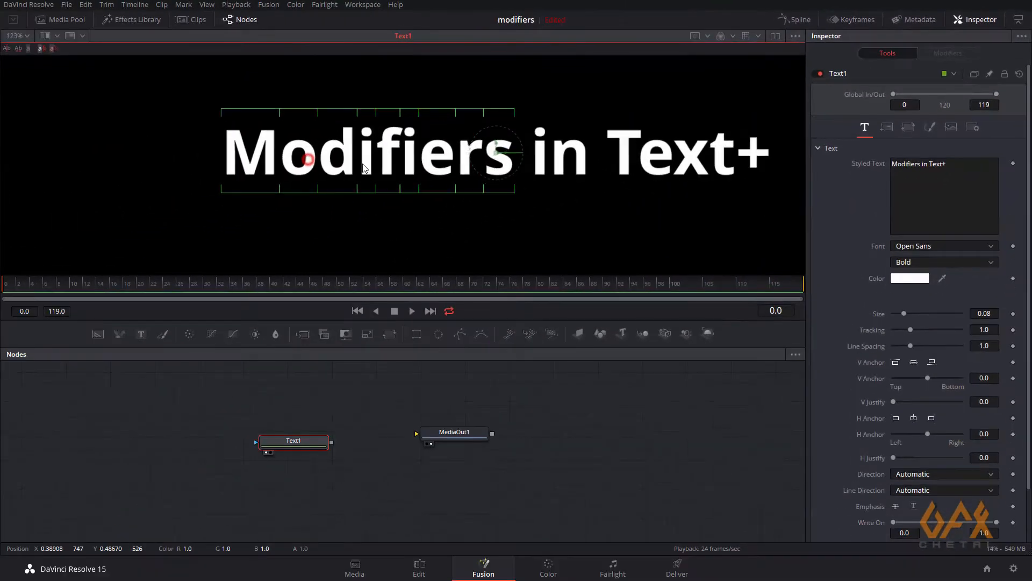
scroll(365, 168, up, 2)
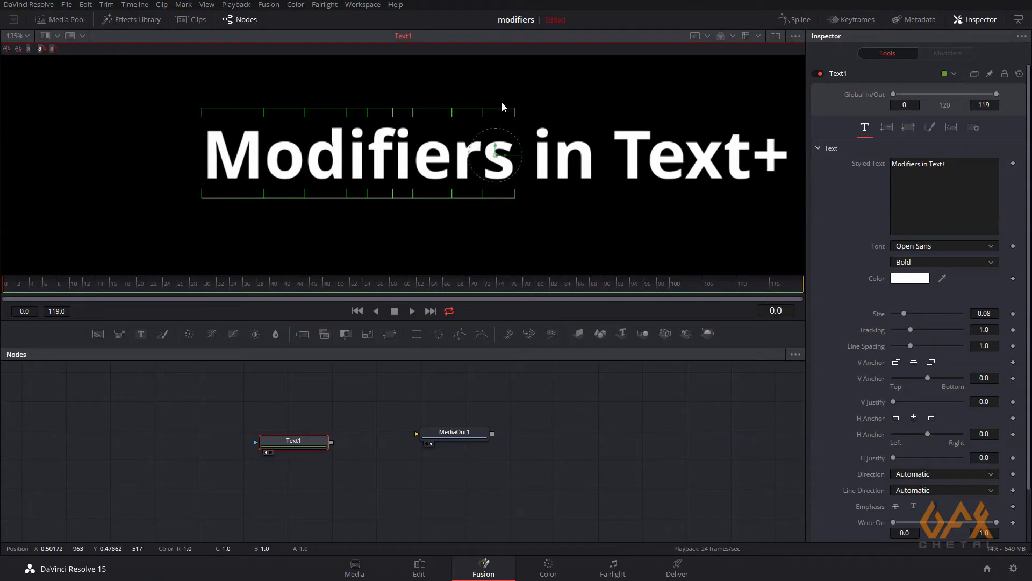
- Try the padmaa font on the whole text
click(928, 247)
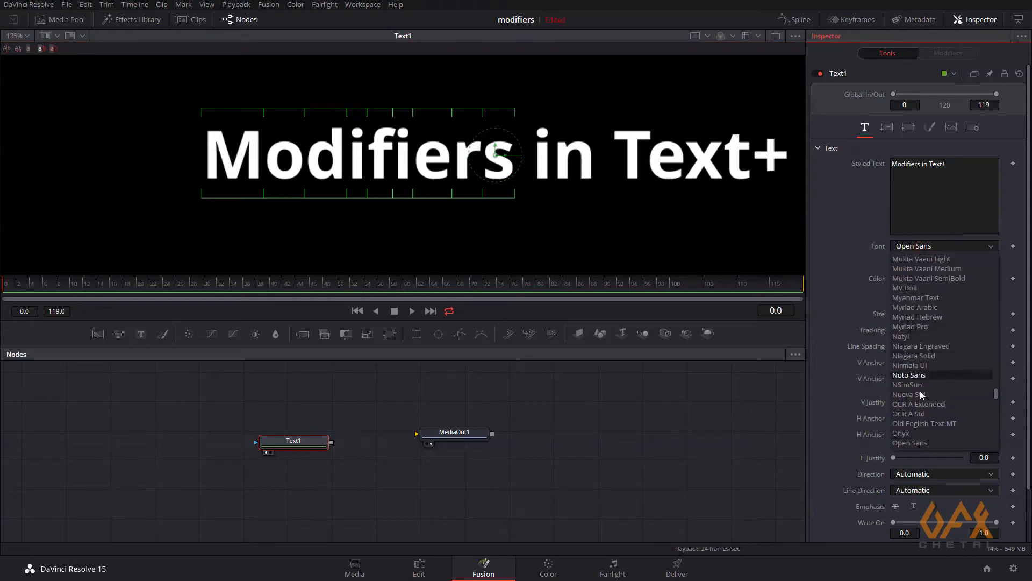
scroll(924, 411, down, 1)
click(912, 445)
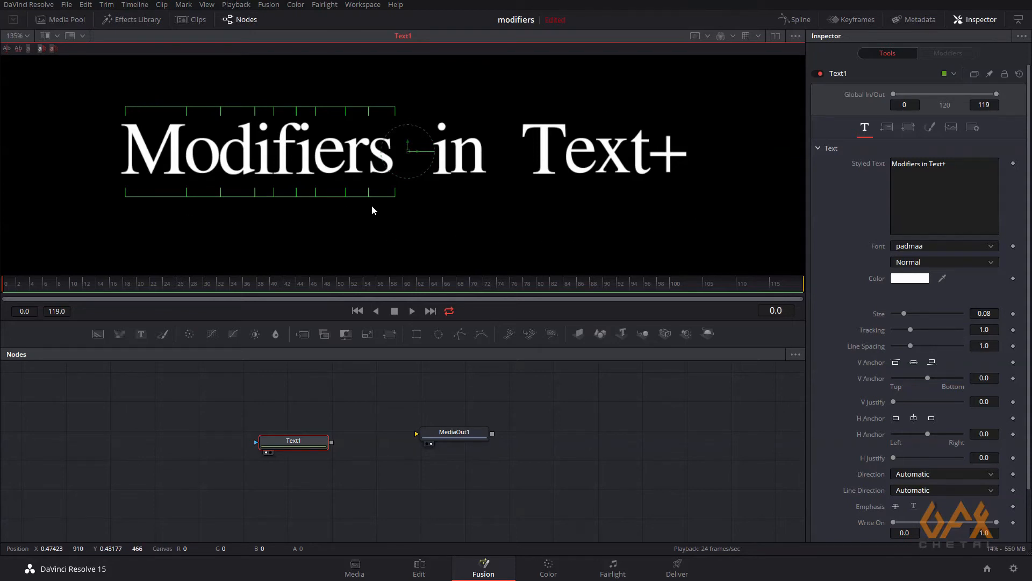
drag(286, 191, 354, 198)
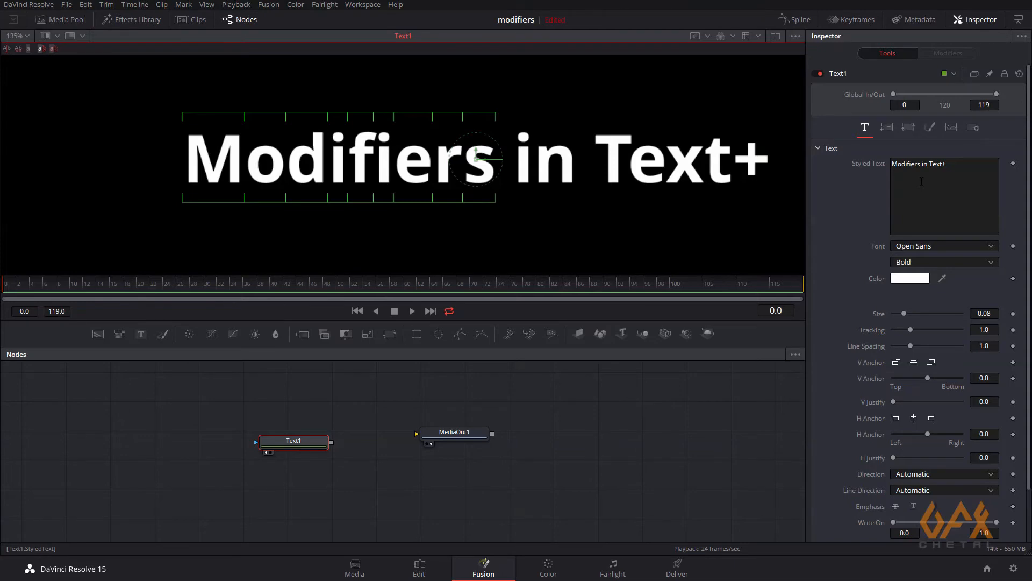
- Add a Character Level Styling modifier to the styled text and open its settings
right_click(921, 181)
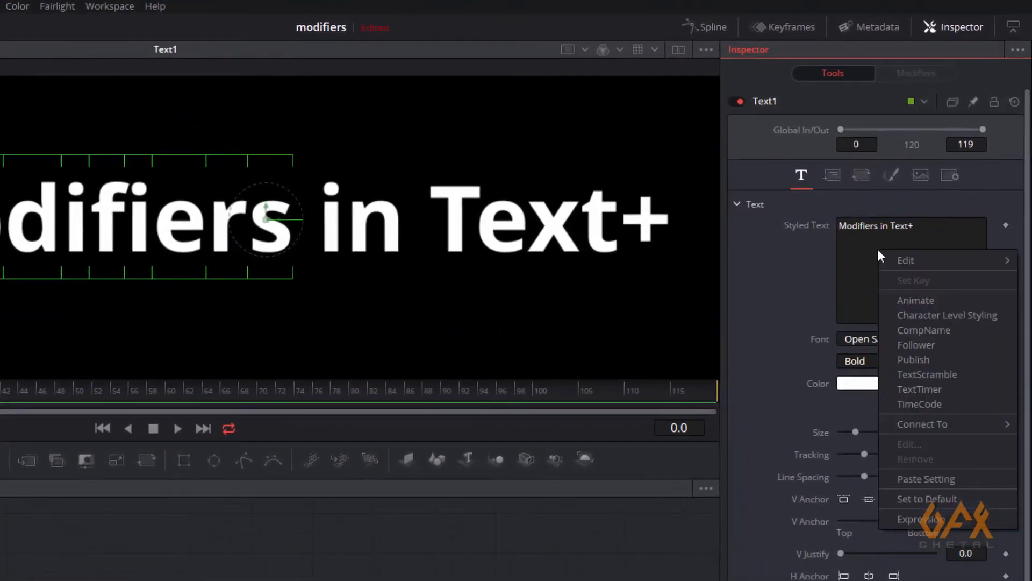
click(911, 315)
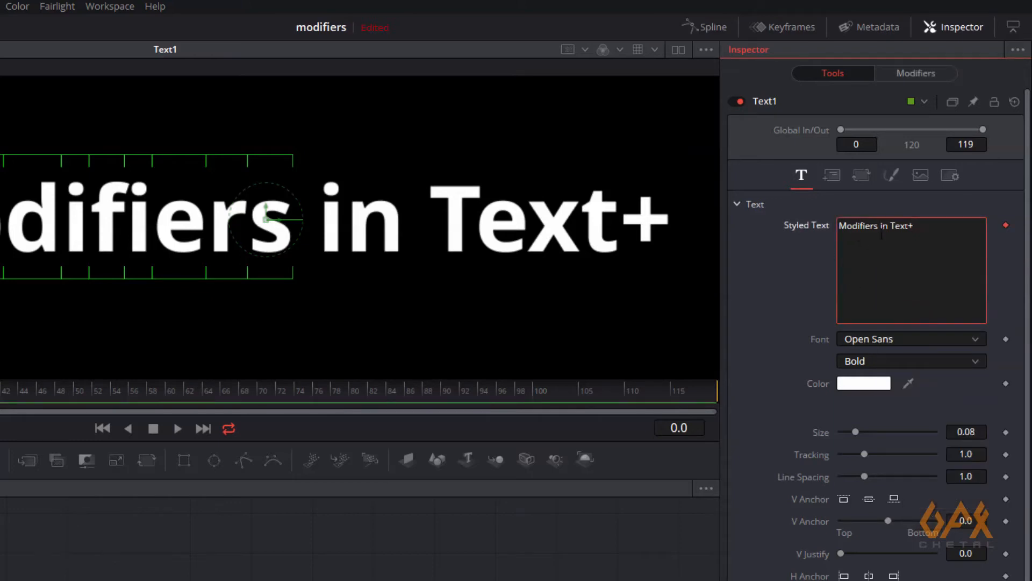
click(913, 72)
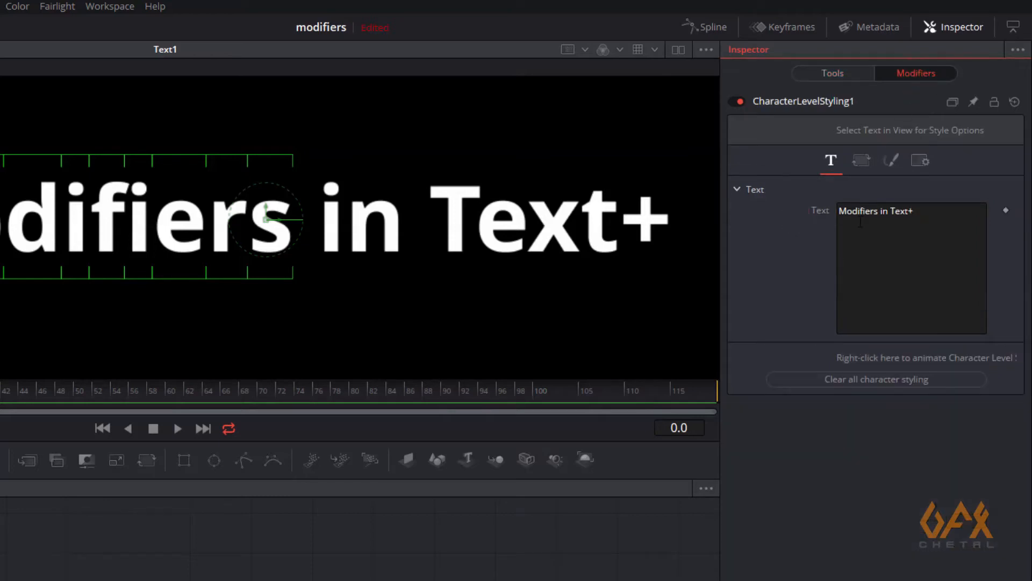
- Select the word "Modifiers" in the viewer and set its font to Pristina
click(40, 127)
drag(65, 109, 461, 237)
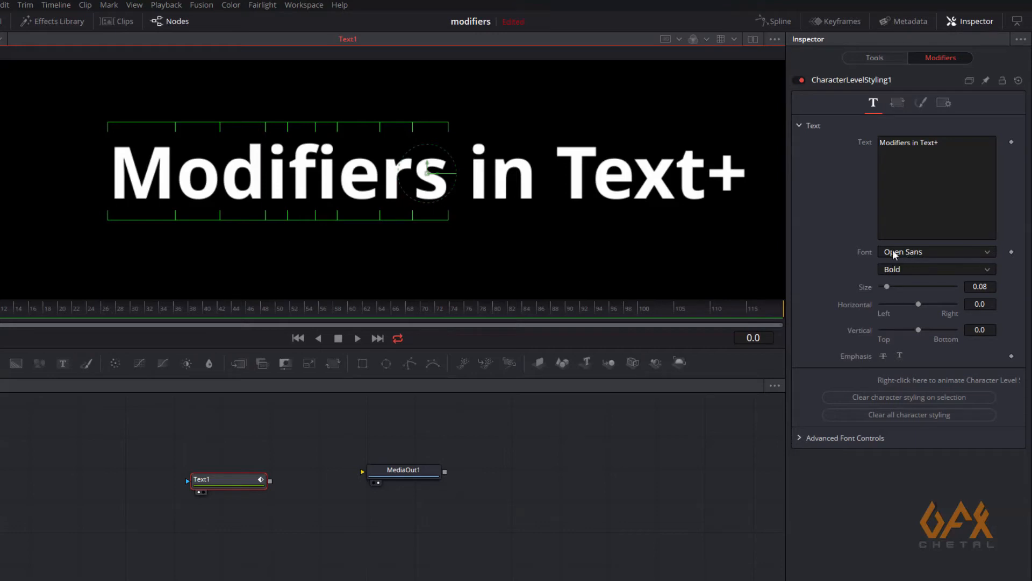
click(919, 253)
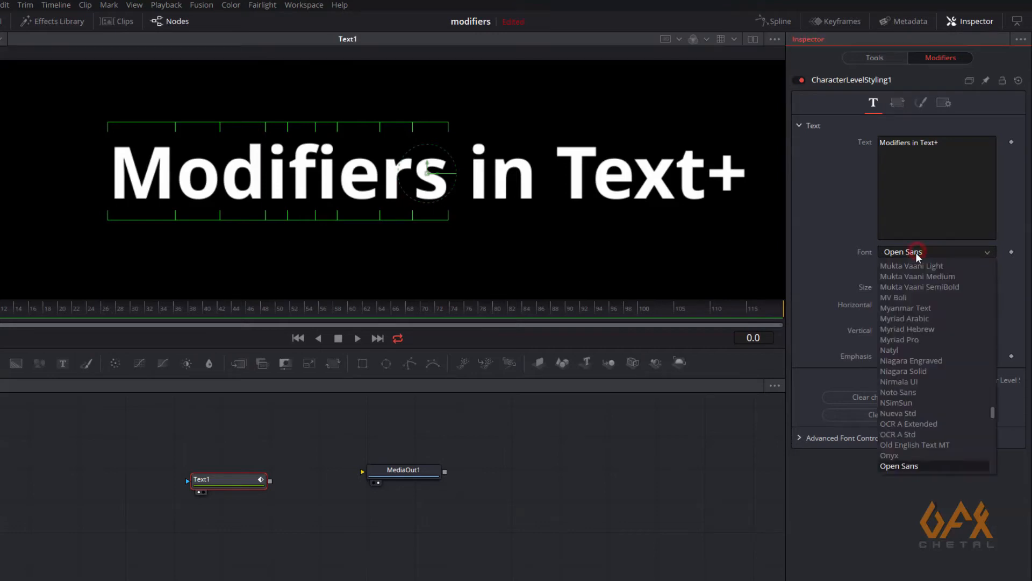
scroll(907, 364, down, 5)
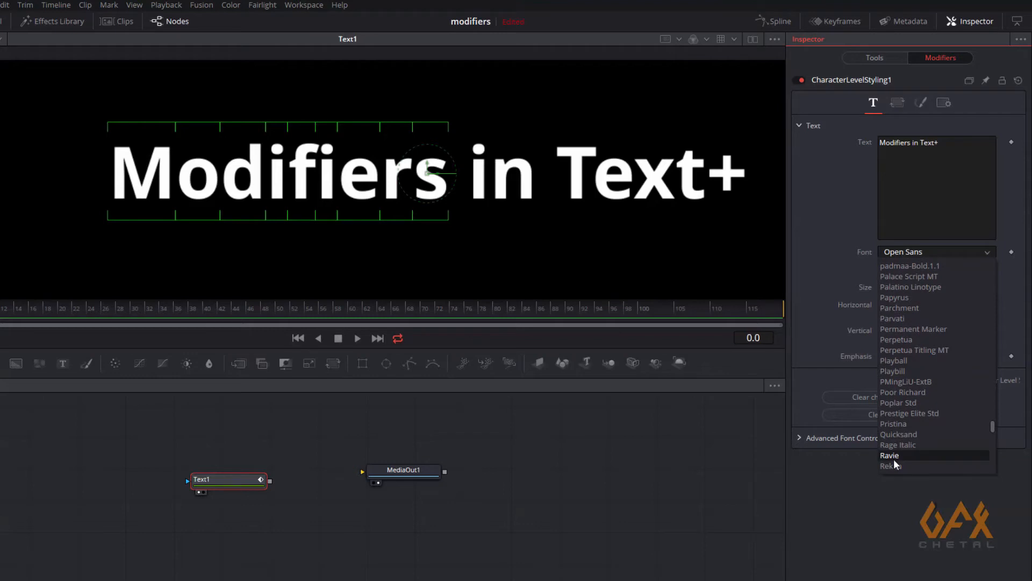
click(895, 423)
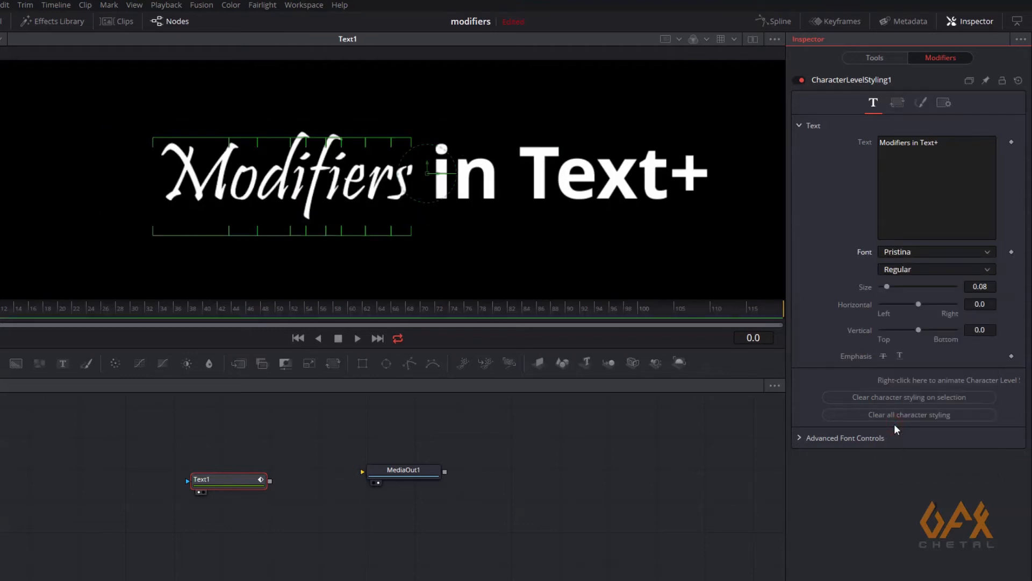
- Enlarge the word "Modifiers" and give it a solid red color with the character-level styling
drag(888, 285, 982, 240)
click(921, 102)
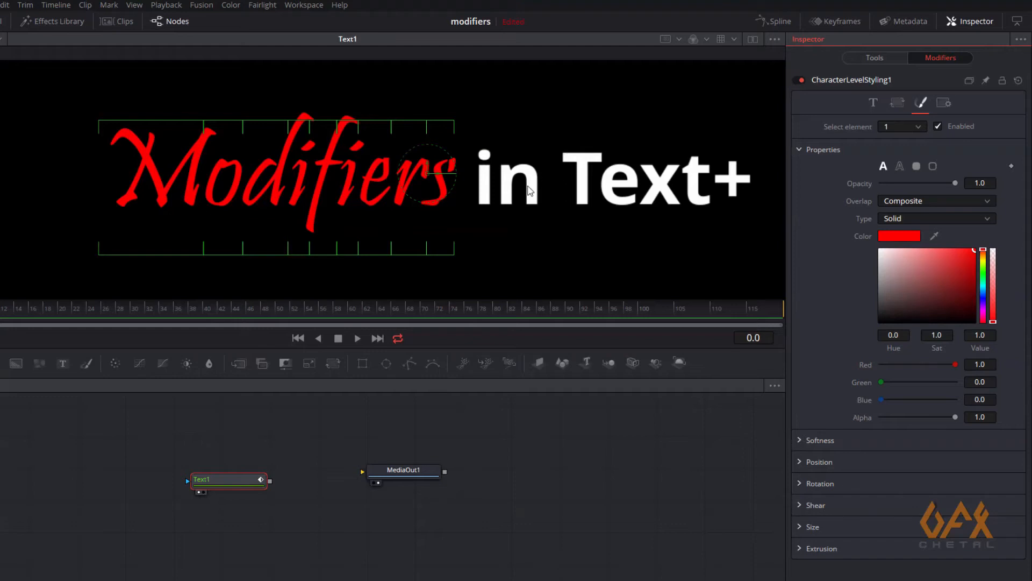
drag(560, 197, 489, 198)
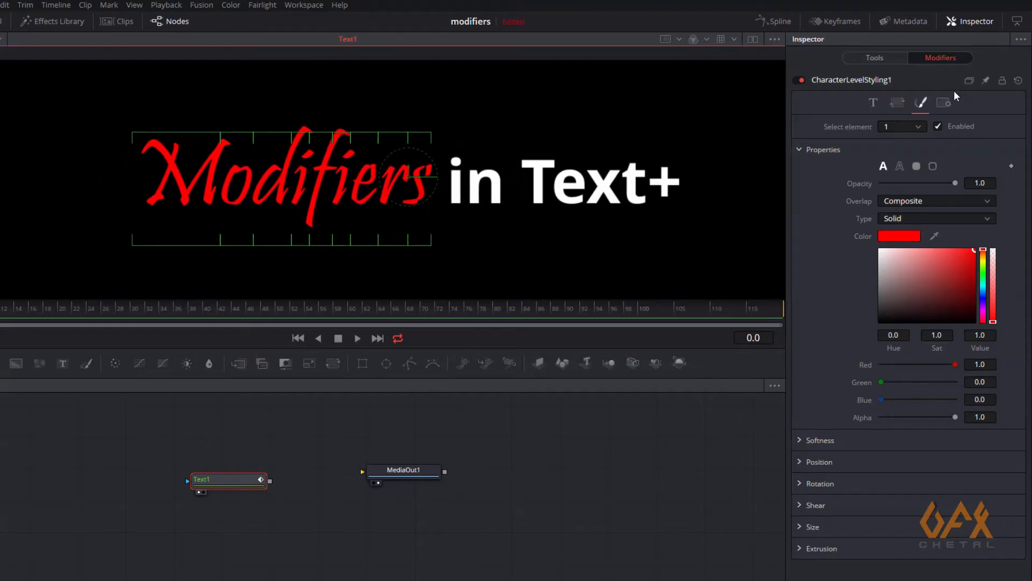
- Remove the Character Level Styling modifier from Text1's styled text and clear the character selection in the viewer
click(885, 61)
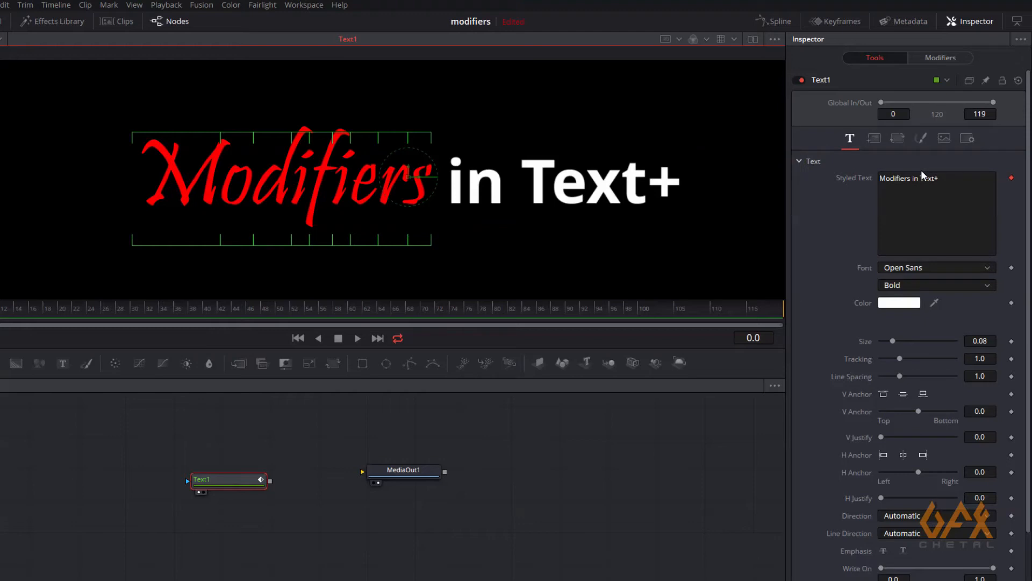
drag(409, 192, 384, 214)
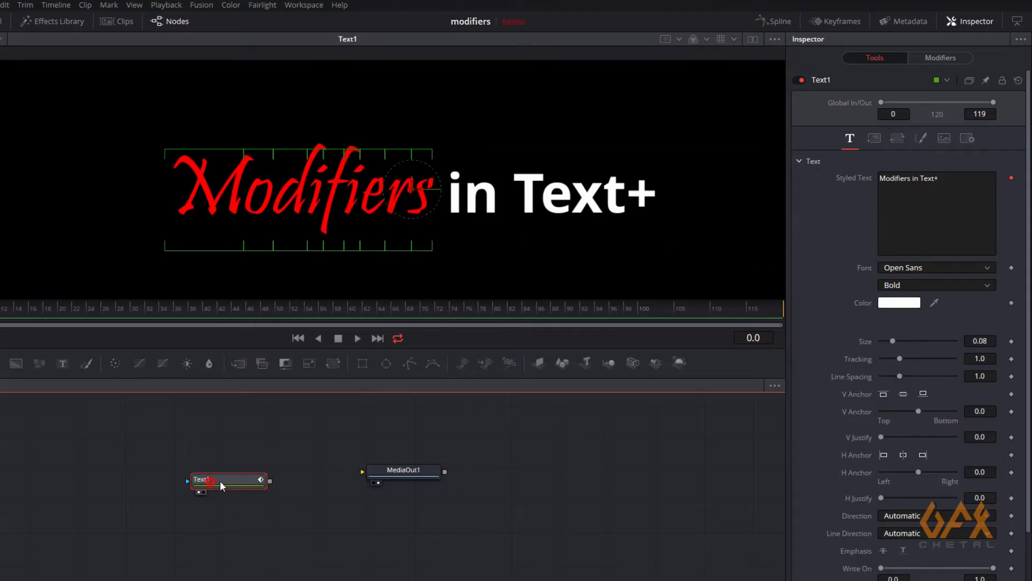
click(921, 213)
right_click(921, 213)
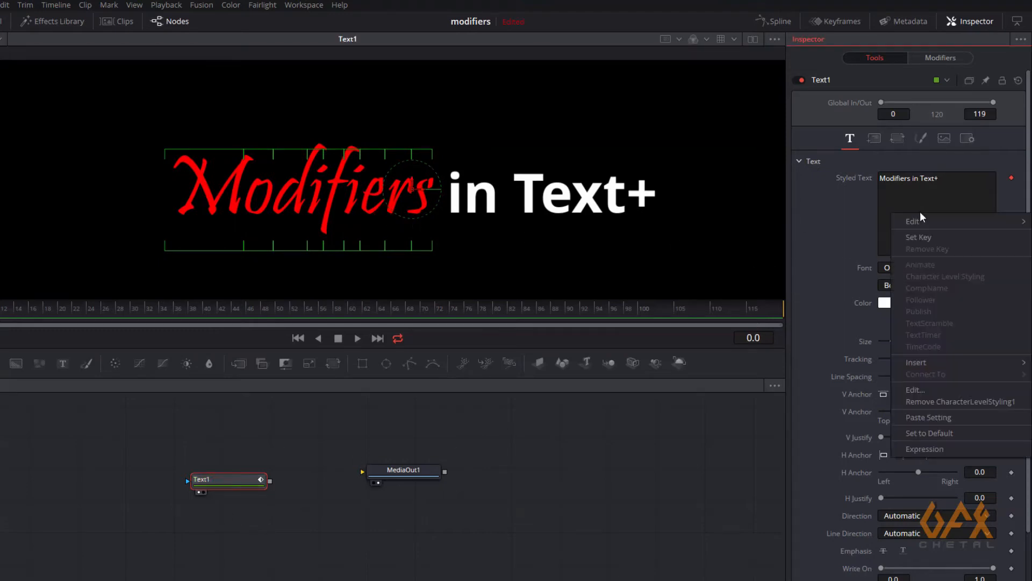
click(928, 395)
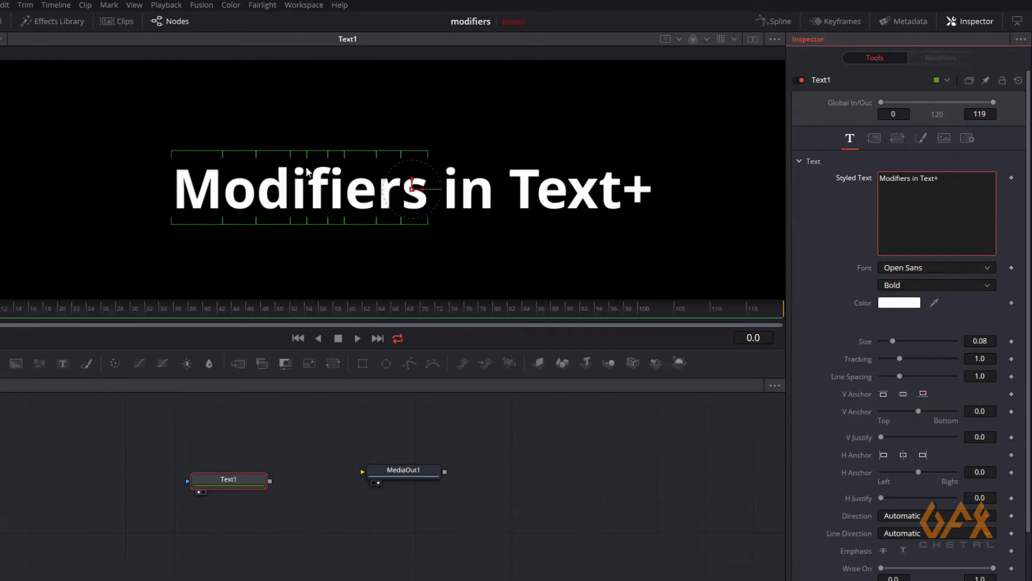
click(209, 168)
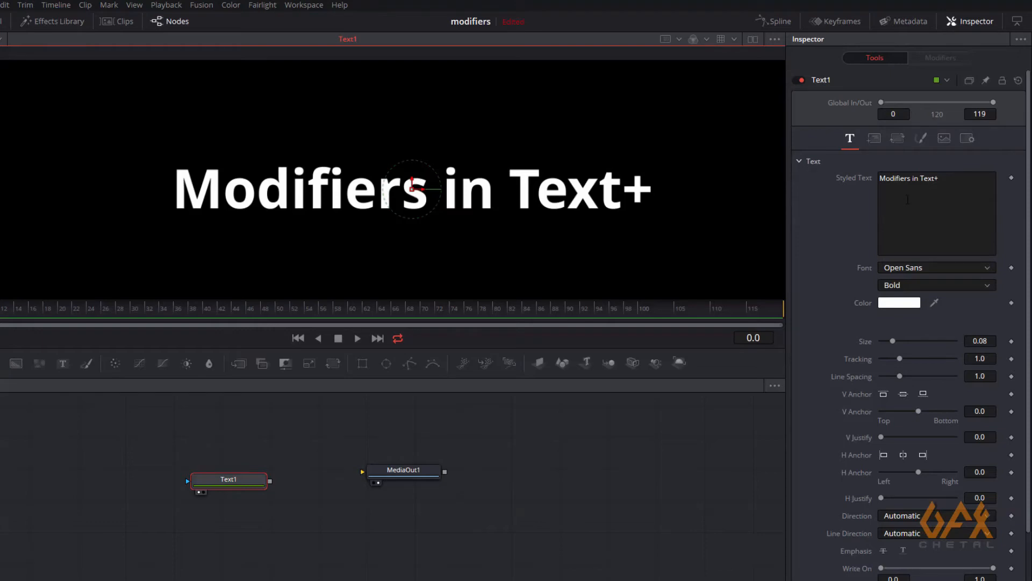
- Add a Follower modifier to the styled text and expand the Rotation controls in its transform settings
right_click(907, 200)
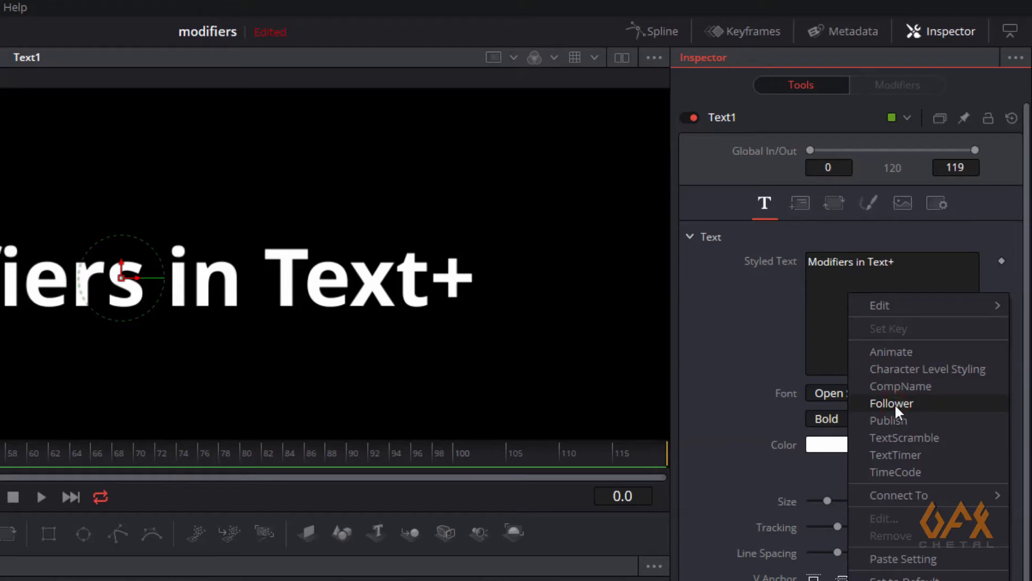
click(895, 403)
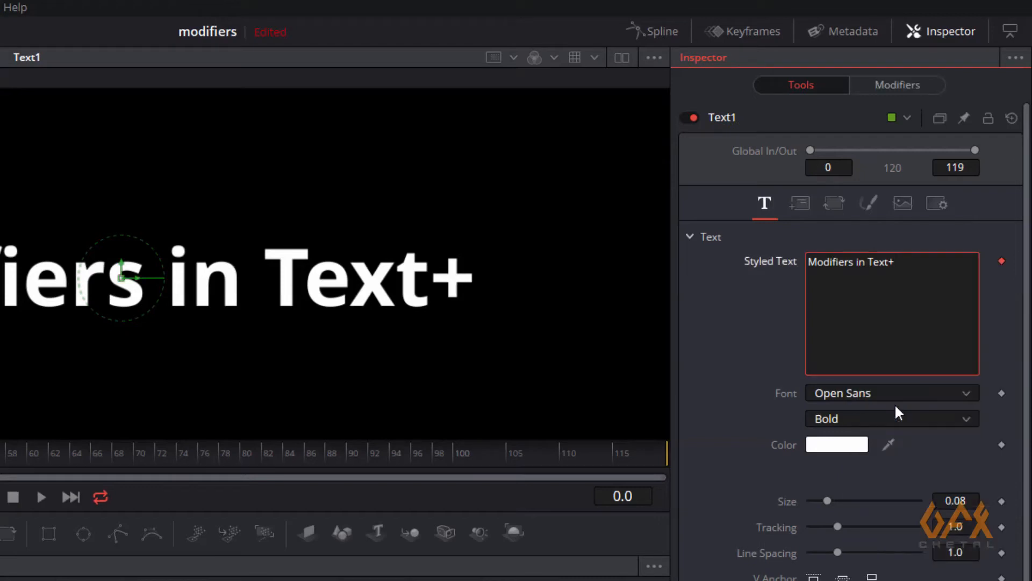
click(869, 86)
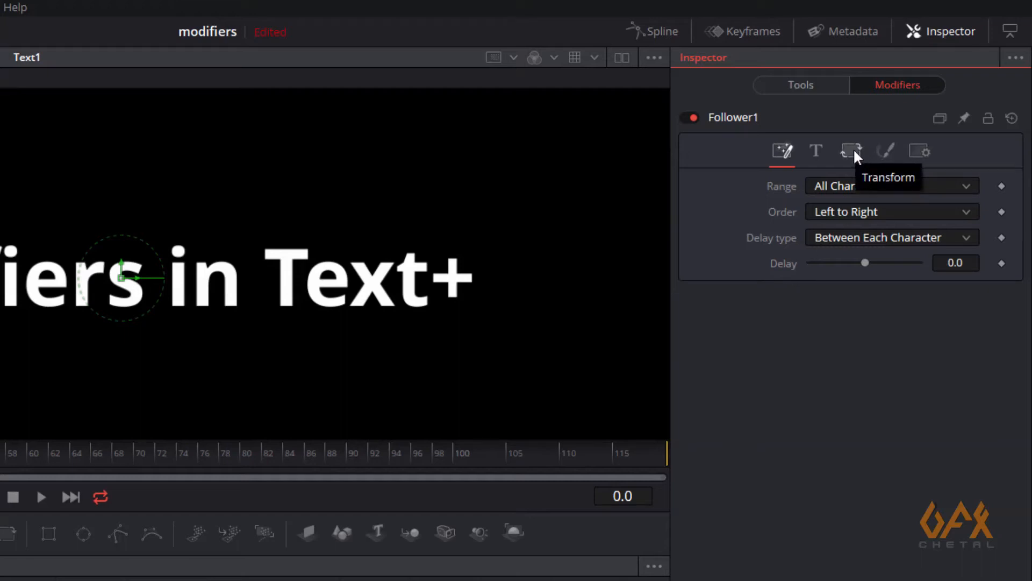
click(853, 148)
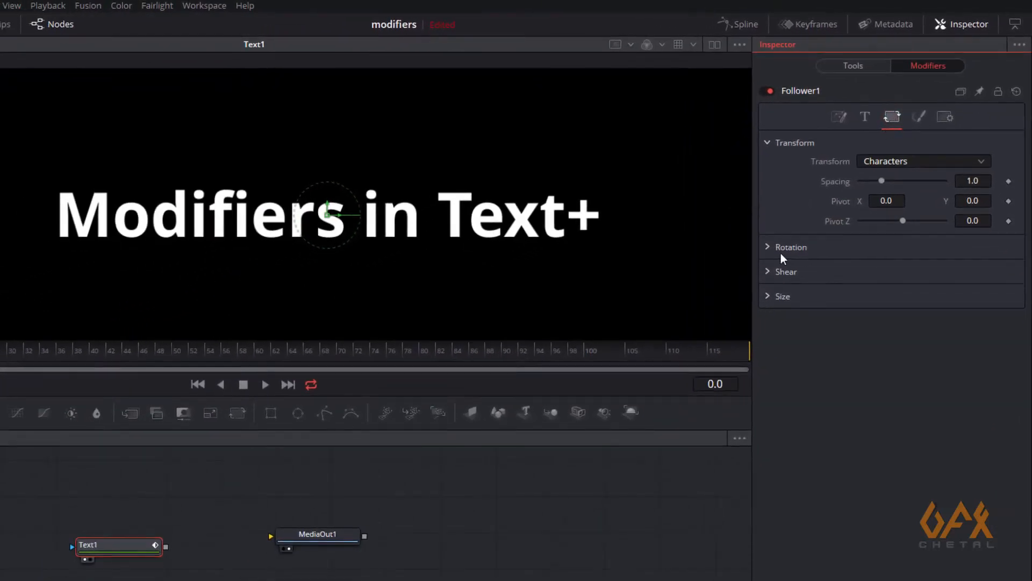
click(769, 248)
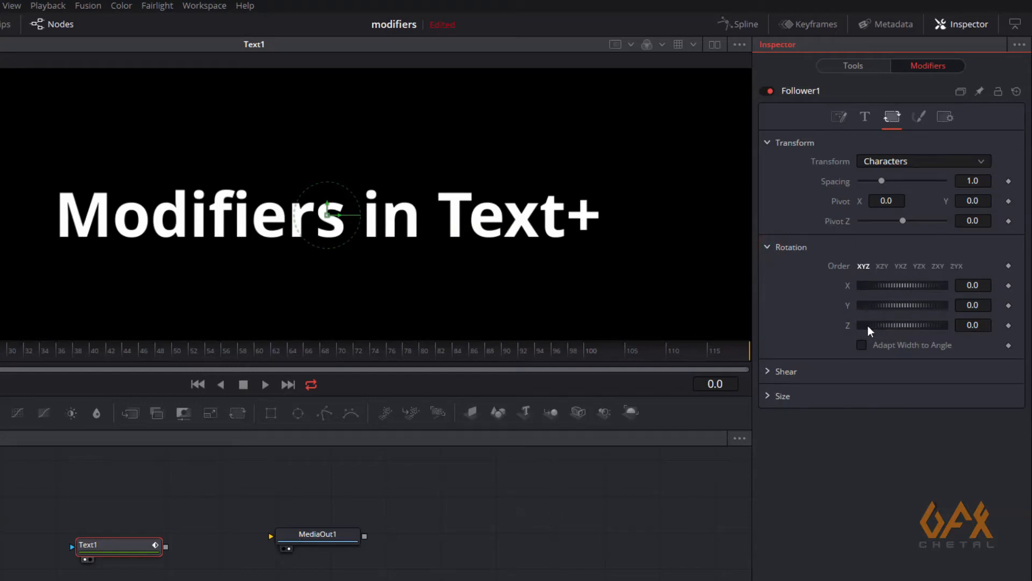
- Try keyframing the Follower's character Z rotation at 86.1 on frame 0, and remove the keyframe
mouse_move(871, 325)
mouse_down()
mouse_move(915, 325)
mouse_move(884, 324)
mouse_up()
click(901, 333)
click(1009, 325)
drag(874, 326, 912, 330)
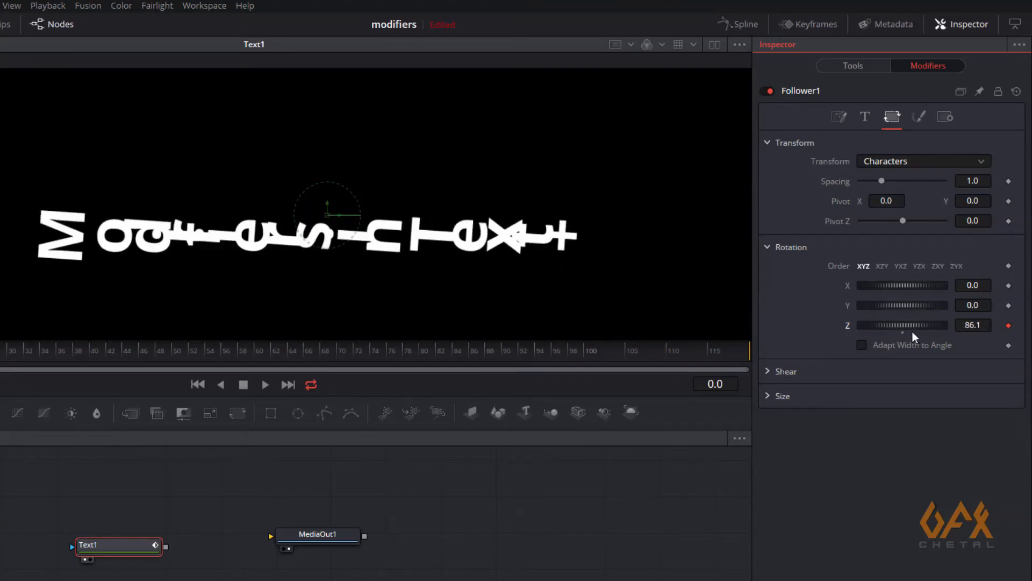
click(1008, 325)
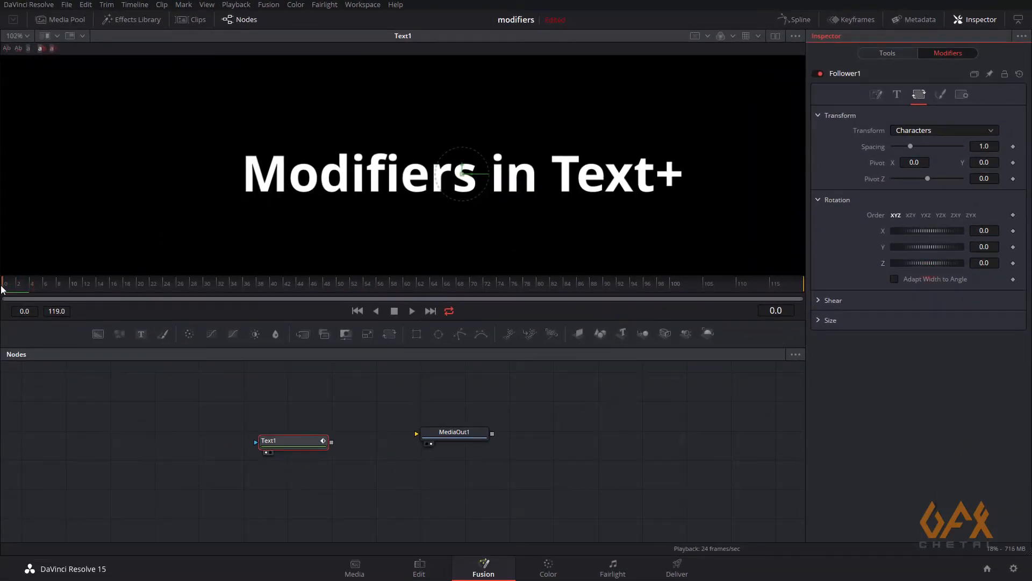
- Keyframe the Follower's character Z rotation at 0 on frame 0 and at -360 on frame 16
click(1013, 263)
drag(7, 287, 107, 292)
double_click(992, 264)
text(-)
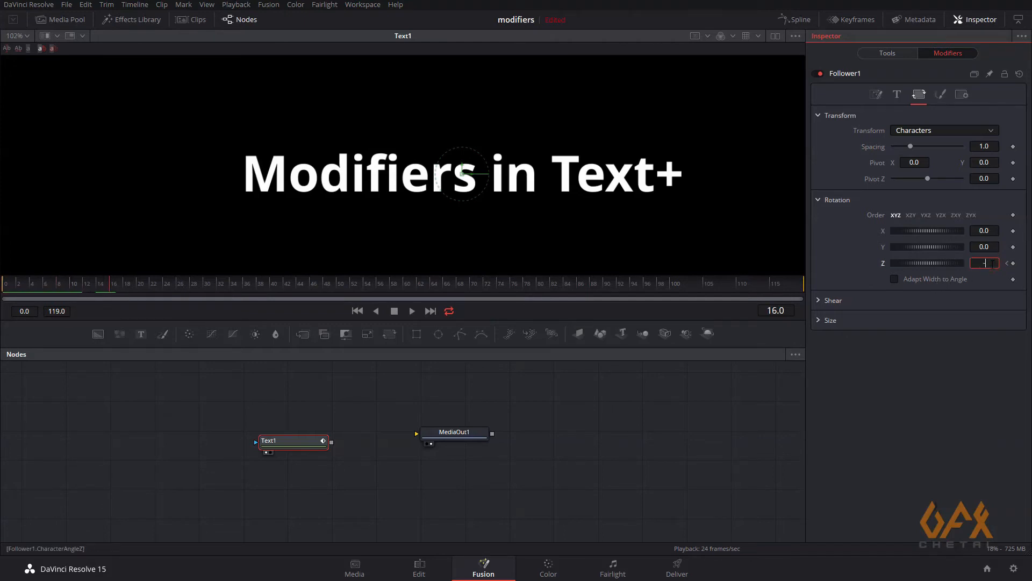
text(360)
key(Return)
drag(95, 286, 7, 292)
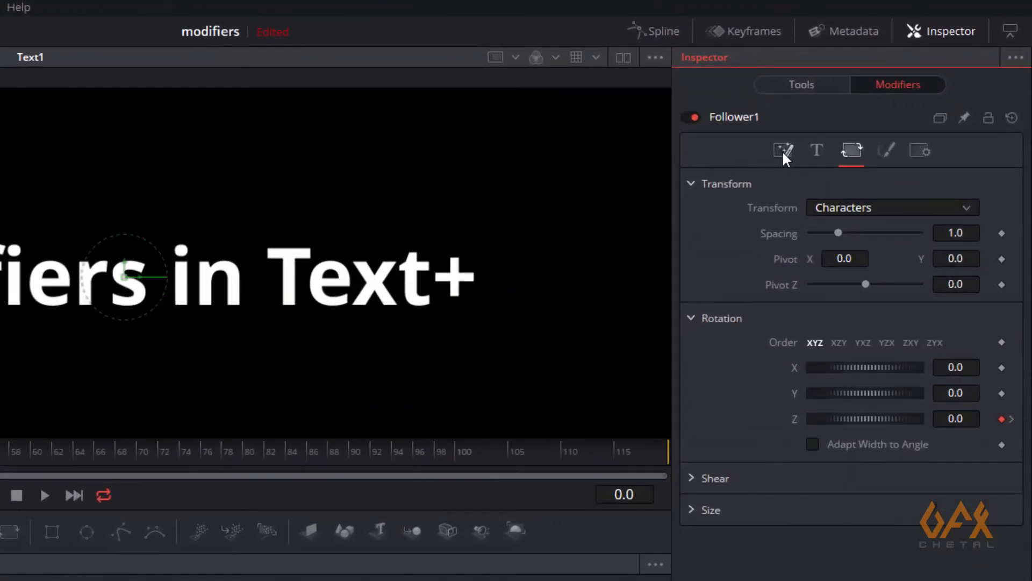
- Show the Follower's timing settings and set the delay between each character to 5
click(783, 148)
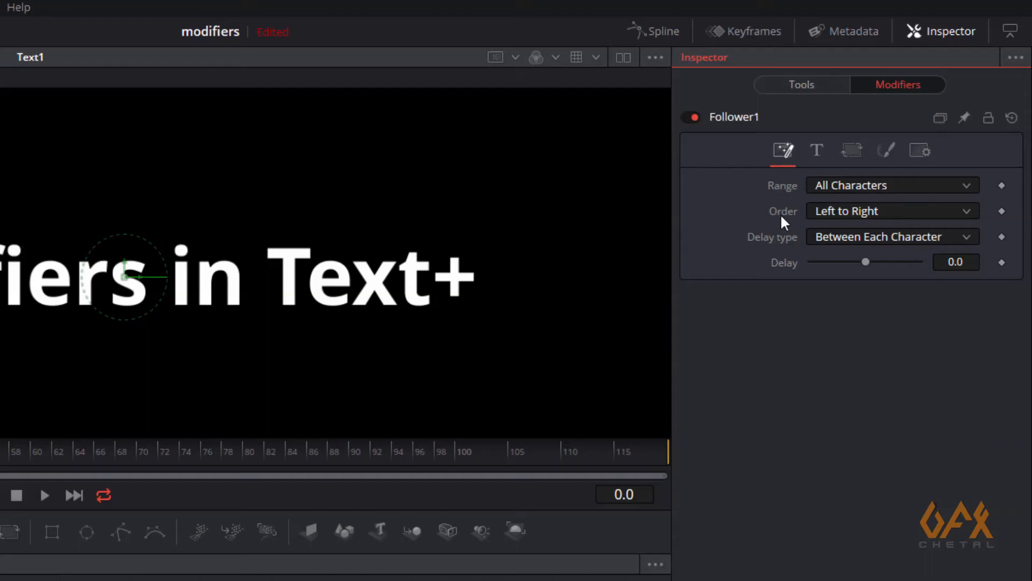
mouse_move(18, 285)
mouse_down()
mouse_move(110, 287)
mouse_move(5, 290)
mouse_up()
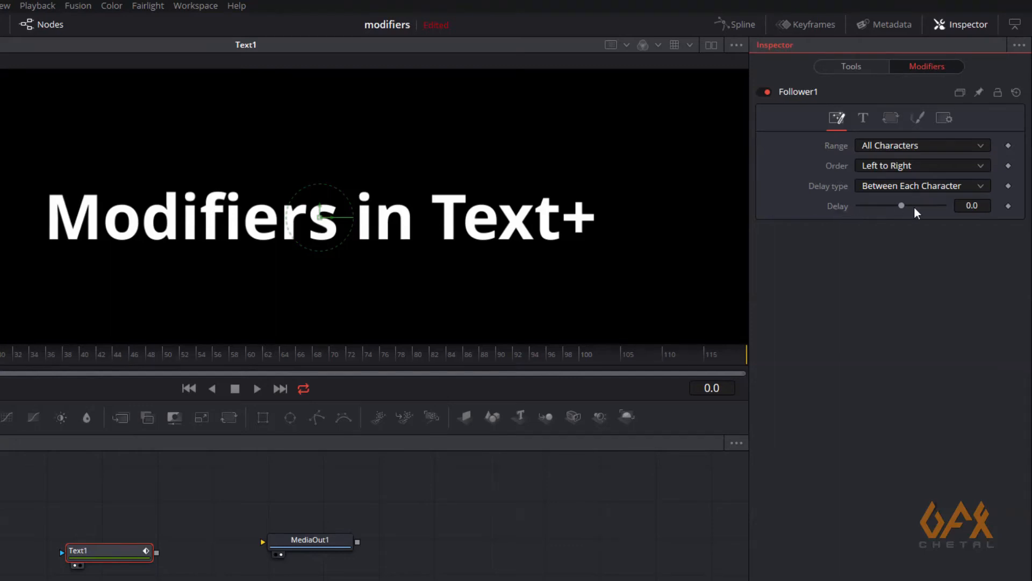
click(970, 207)
text(5)
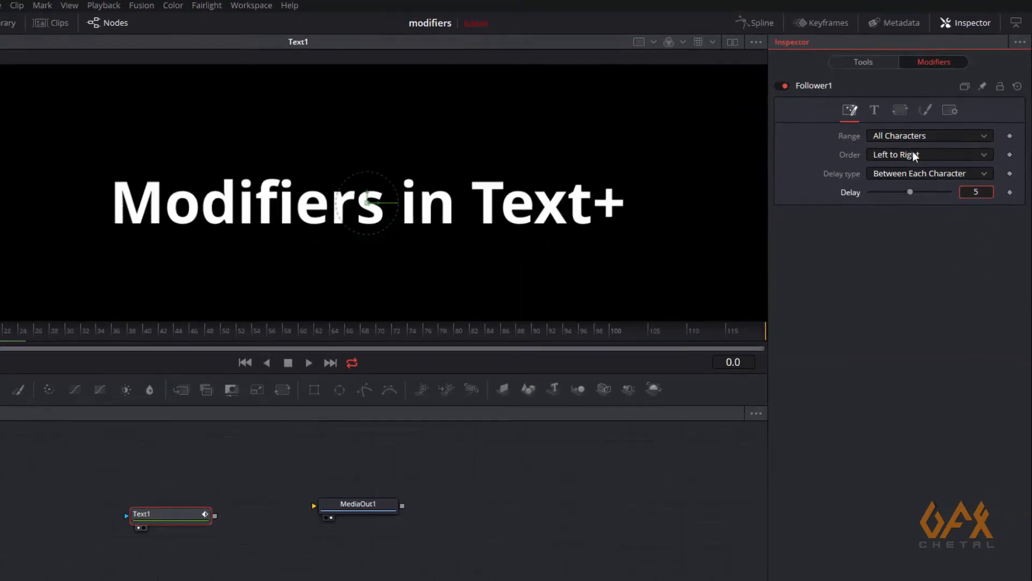
click(10, 285)
drag(10, 285, 3, 285)
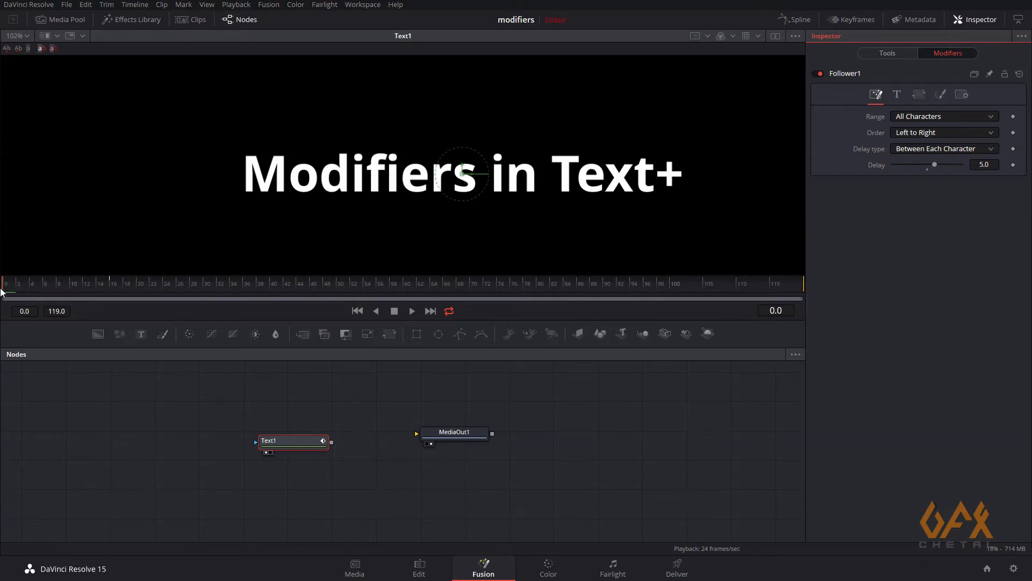
- Scrub through the first frames and play the rotation animation from the start to check the character delay
drag(3, 287, 36, 287)
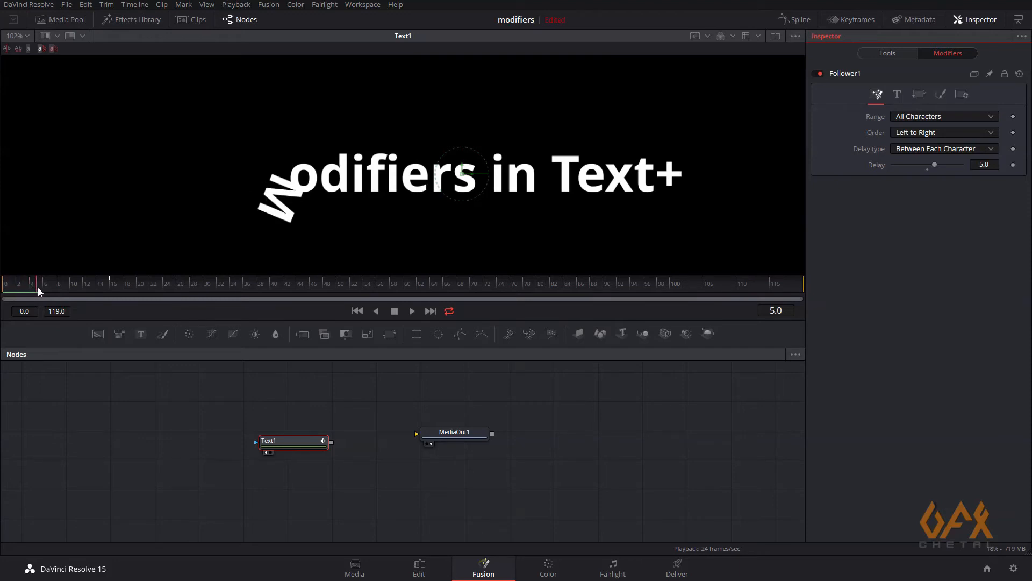
drag(46, 288, 50, 287)
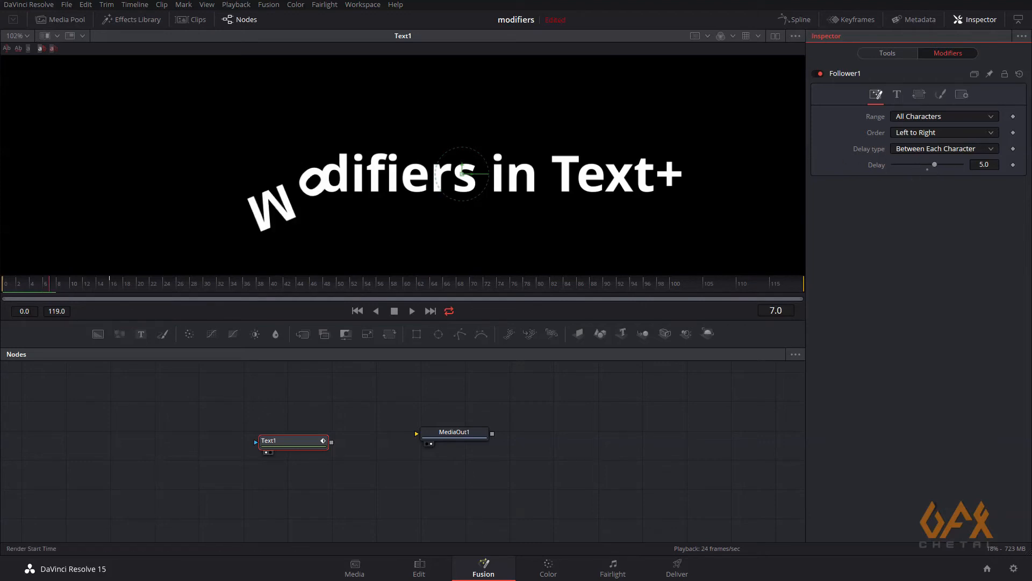
click(10, 290)
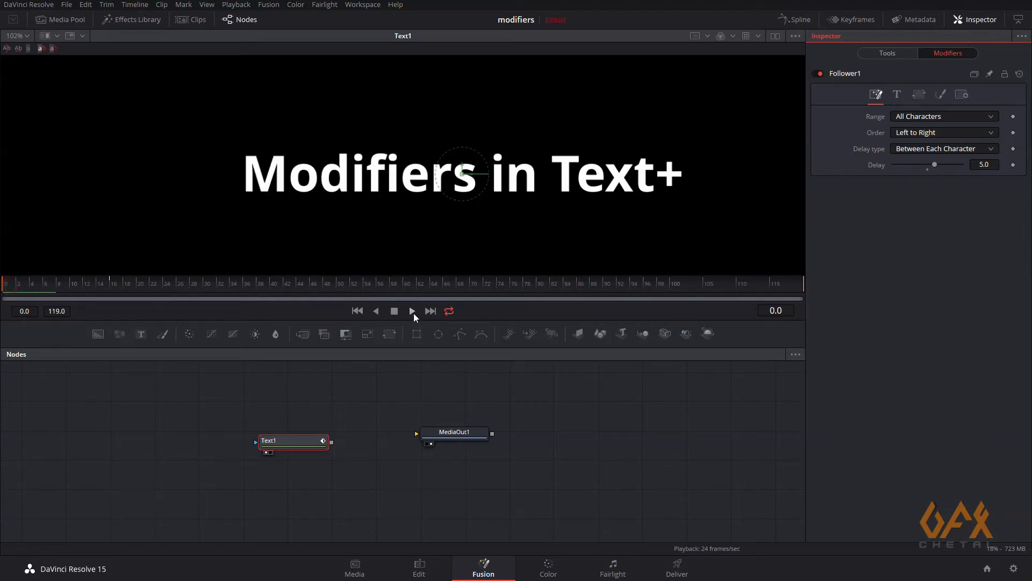
click(413, 311)
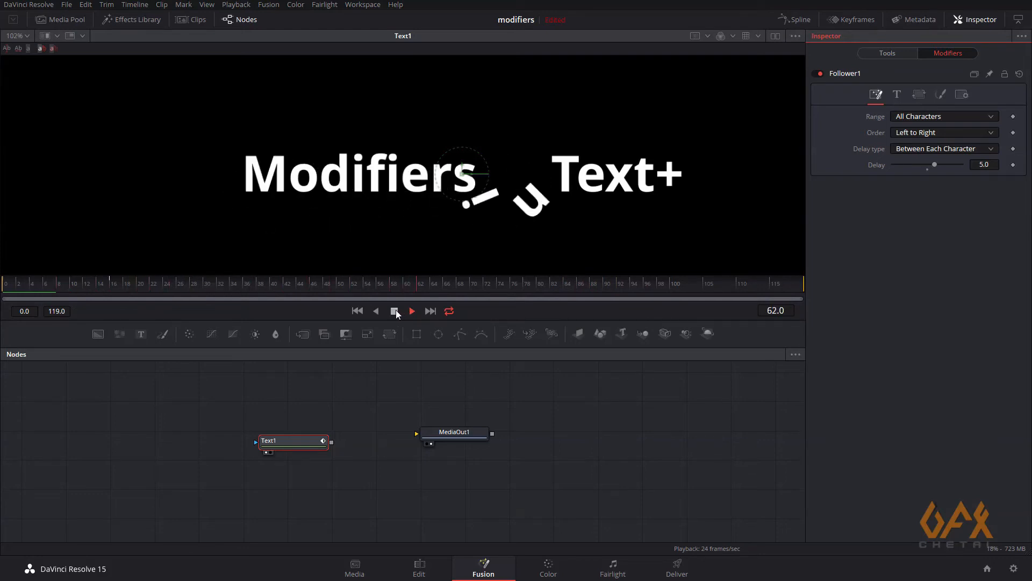
click(395, 311)
- Set the Follower's delay between characters to 3 and play the animation from frame 0
click(987, 163)
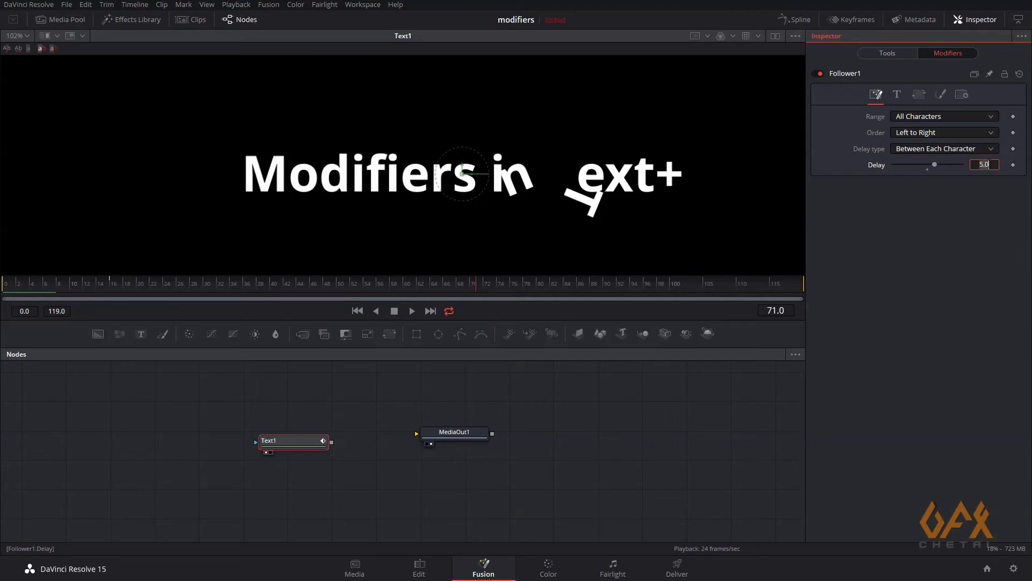
text(3)
key(Return)
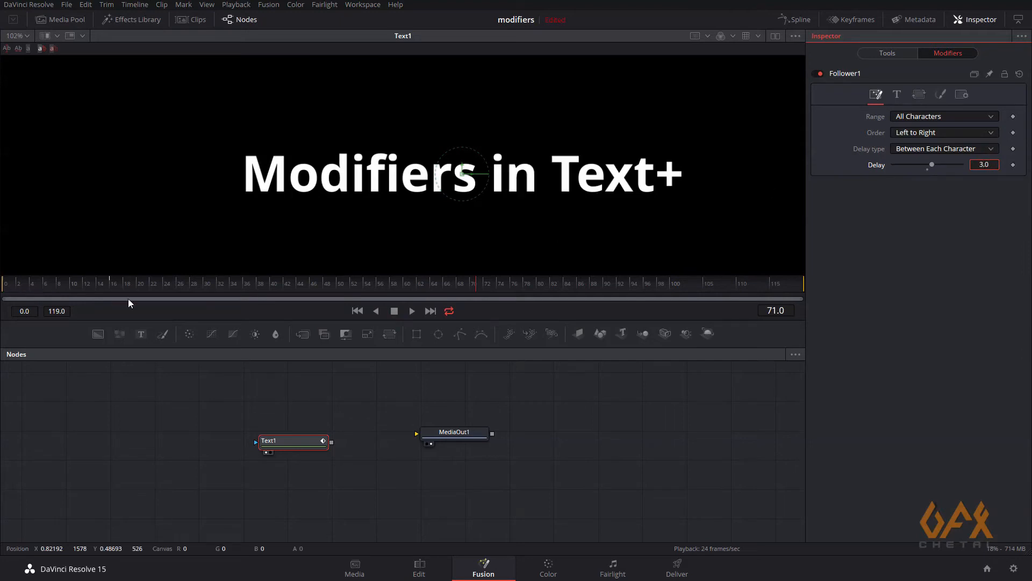
click(8, 283)
click(412, 311)
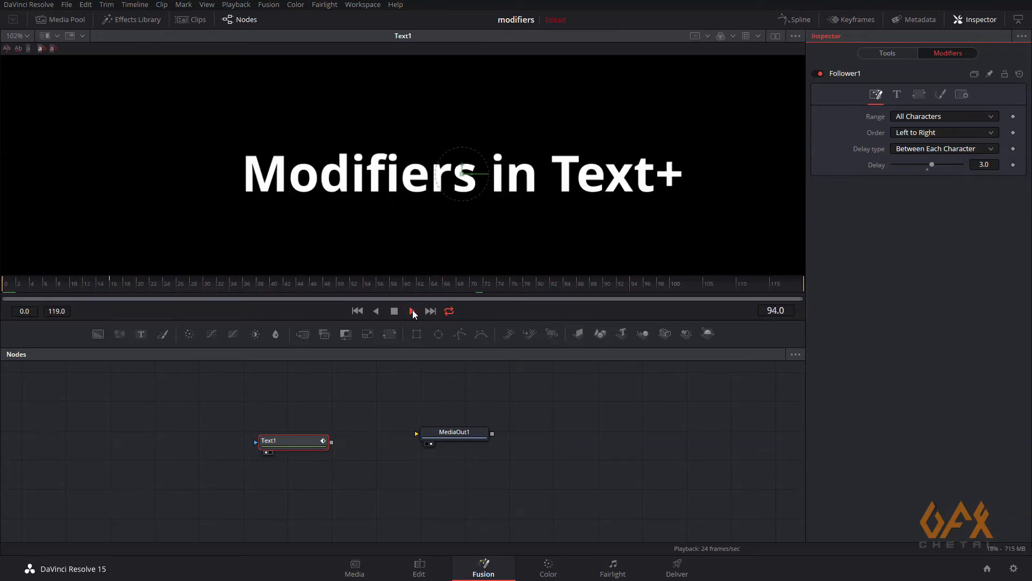
click(393, 311)
- Try the Right to Left order on the Follower and play the animation from the start
click(914, 134)
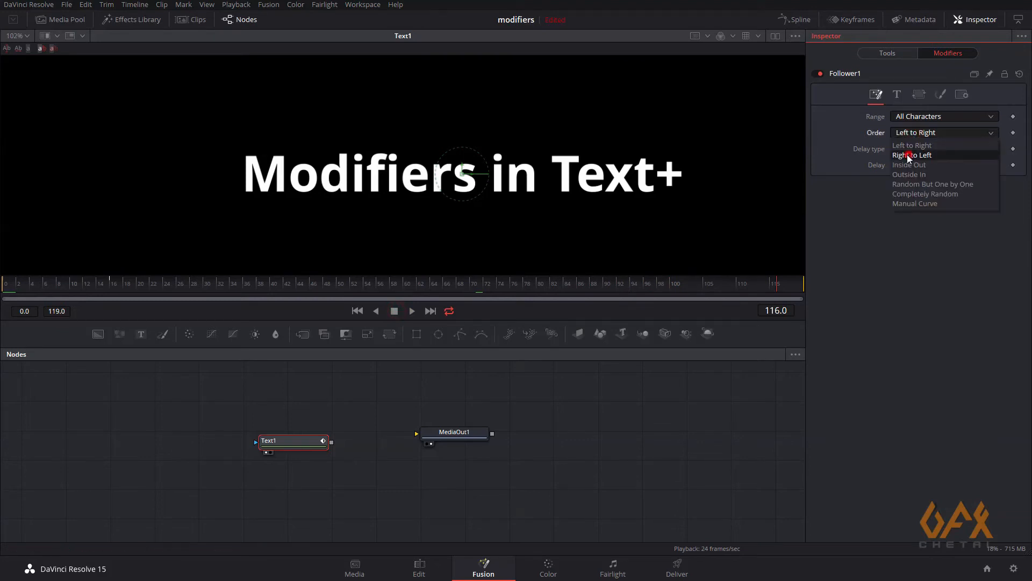
click(907, 155)
click(357, 311)
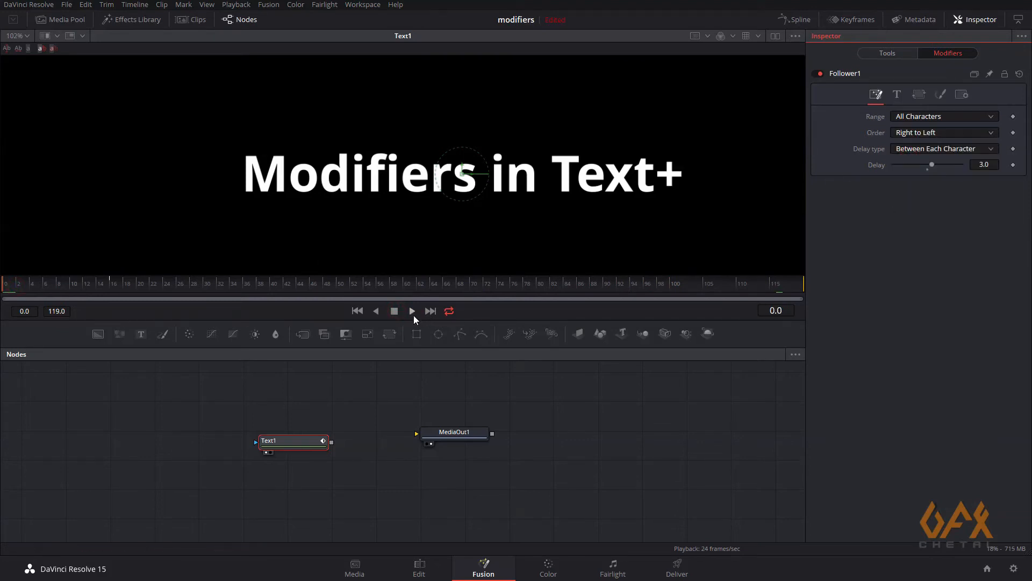
click(410, 312)
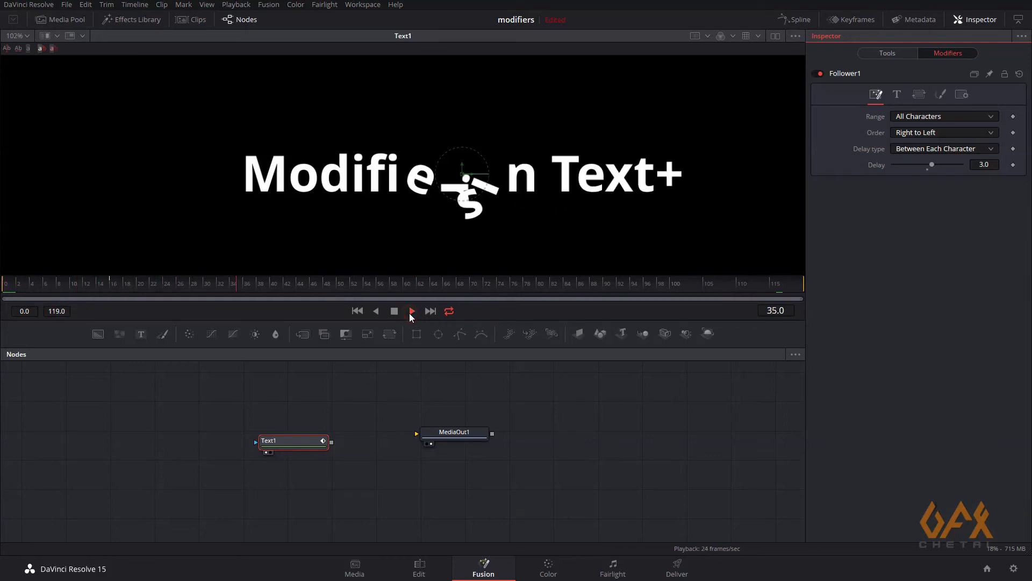
click(396, 311)
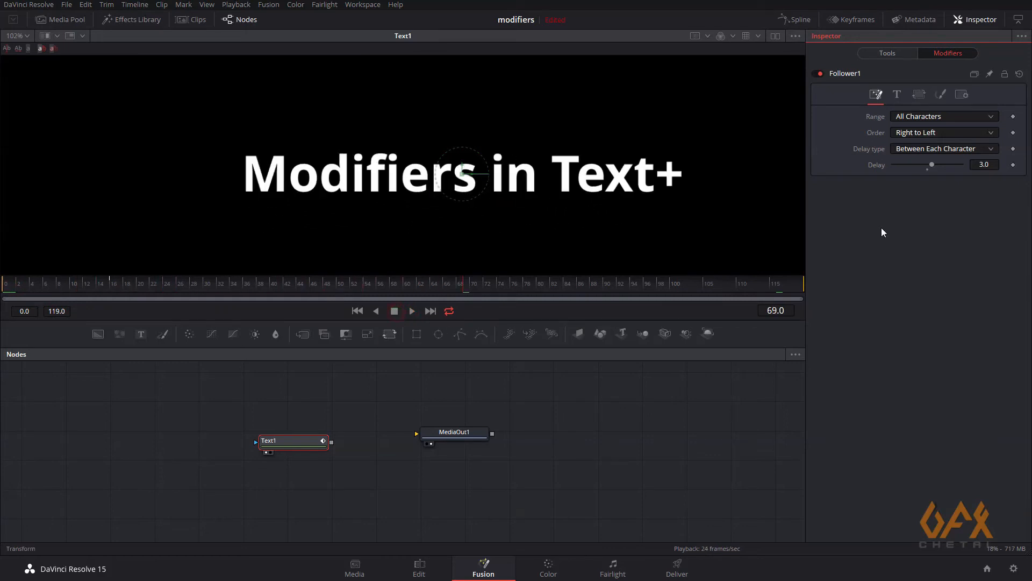
- Try the Inside Out order on the Follower and play the animation from the start
click(901, 132)
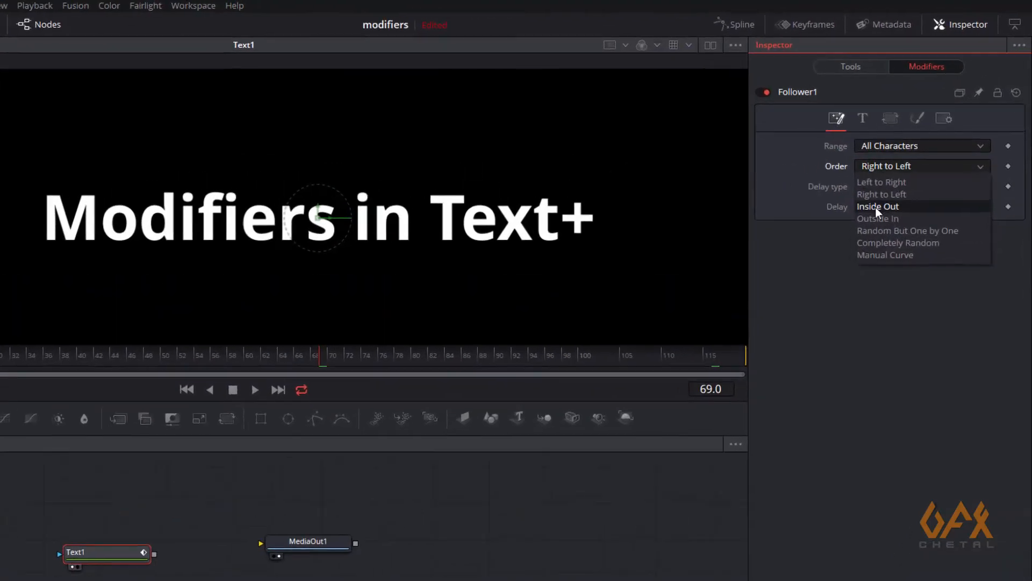
click(875, 208)
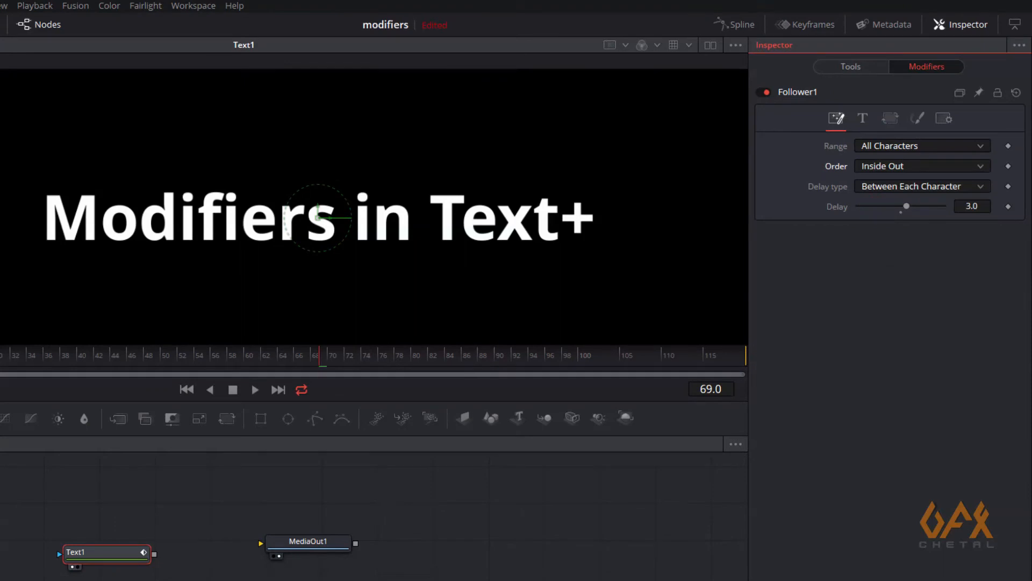
key(Home)
click(254, 391)
click(231, 390)
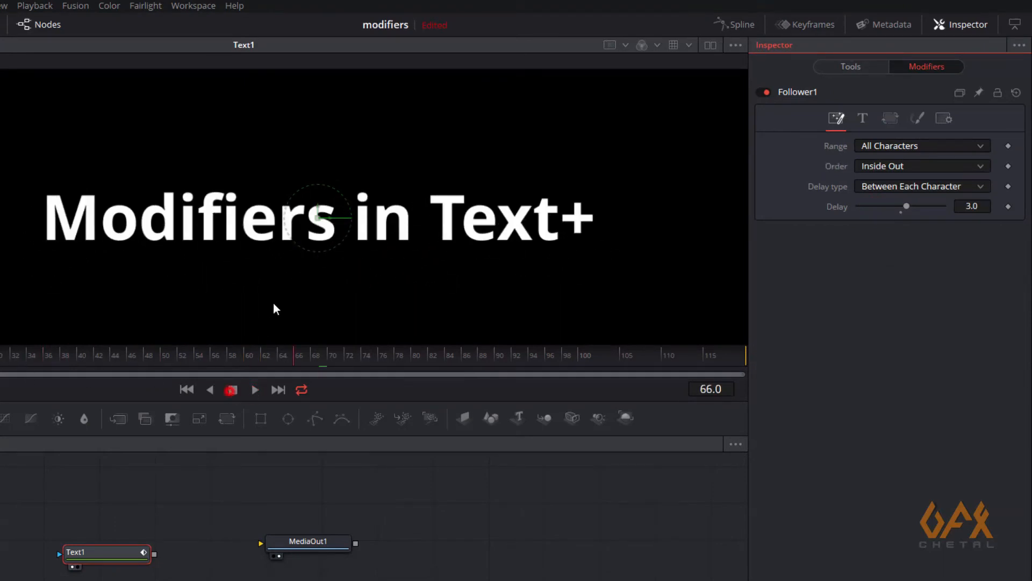
- Try the Outside In order on the Follower and play the animation from the start
click(869, 167)
click(877, 218)
click(189, 389)
click(256, 390)
click(233, 389)
- Try the Random But One by One order on the Follower and scrub through the animation
click(882, 169)
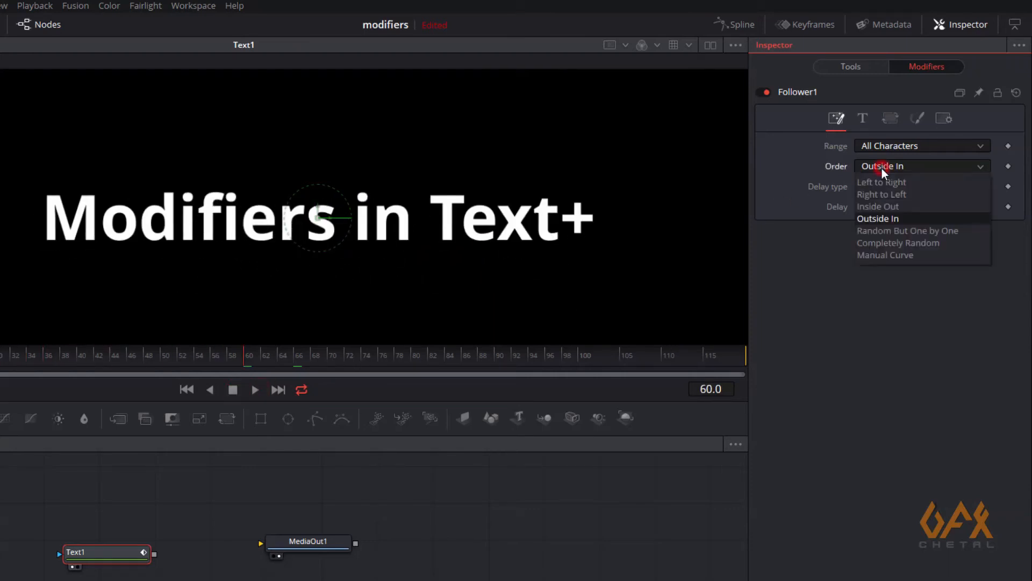
click(897, 230)
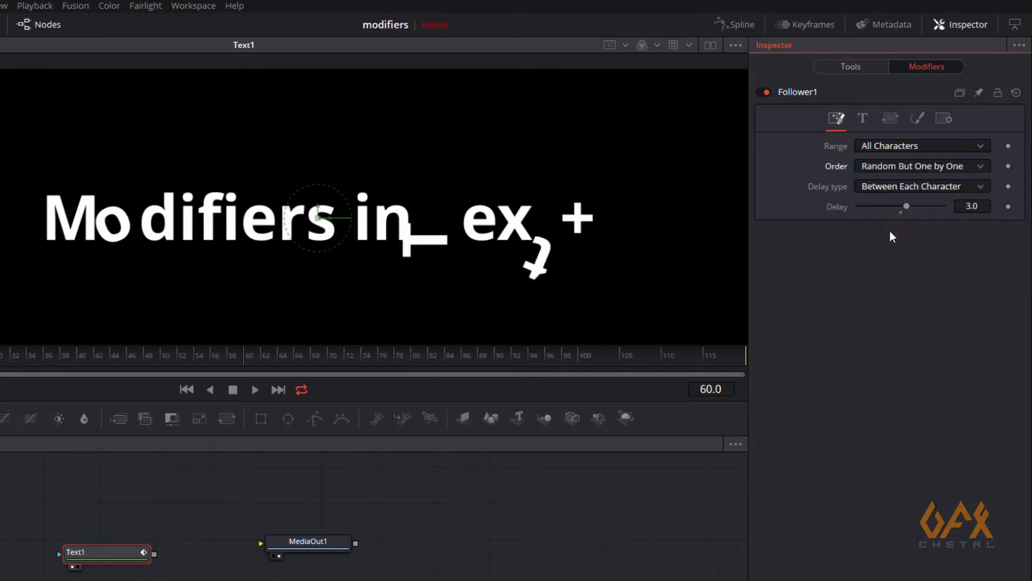
drag(1, 355, 3, 355)
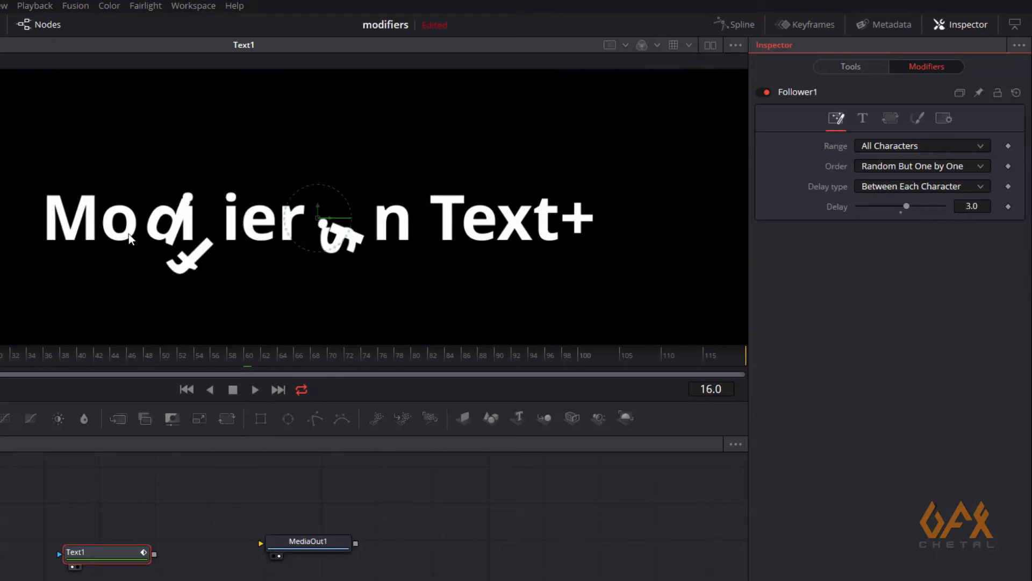
drag(0, 355, 152, 355)
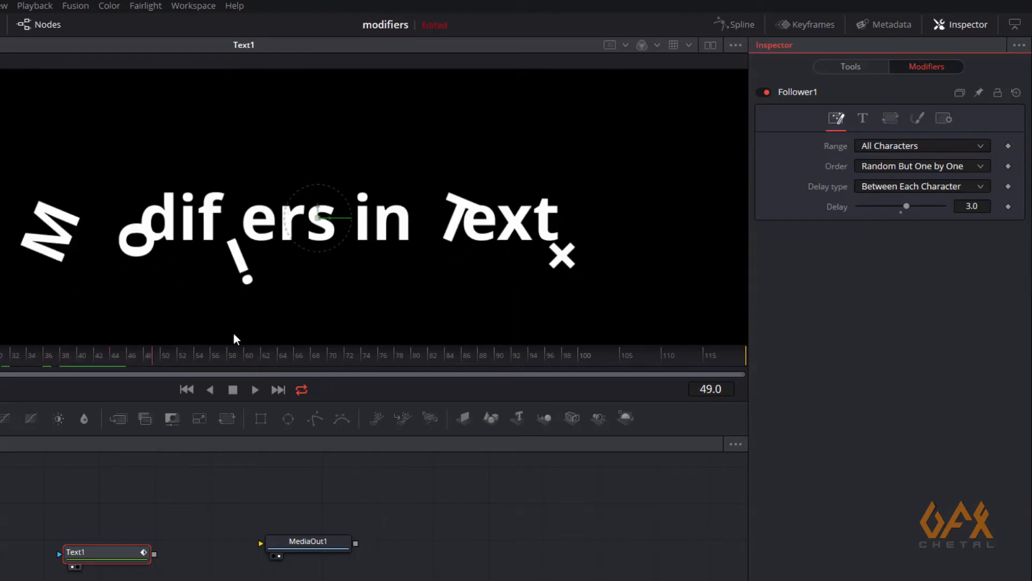
- Try the Completely Random order on the Follower, then scrub and play the animation from the start
click(877, 165)
click(886, 243)
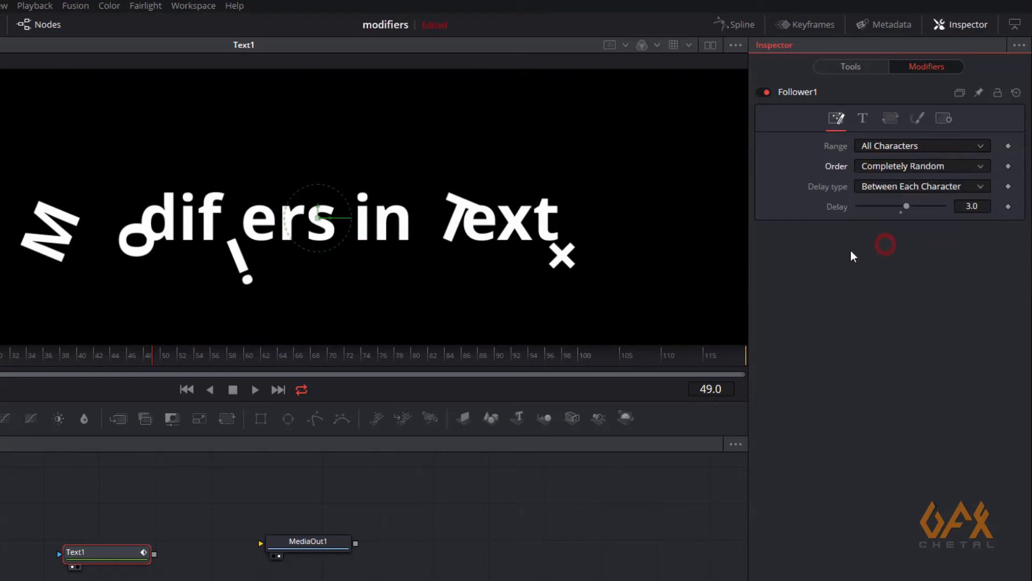
key(Home)
key(space)
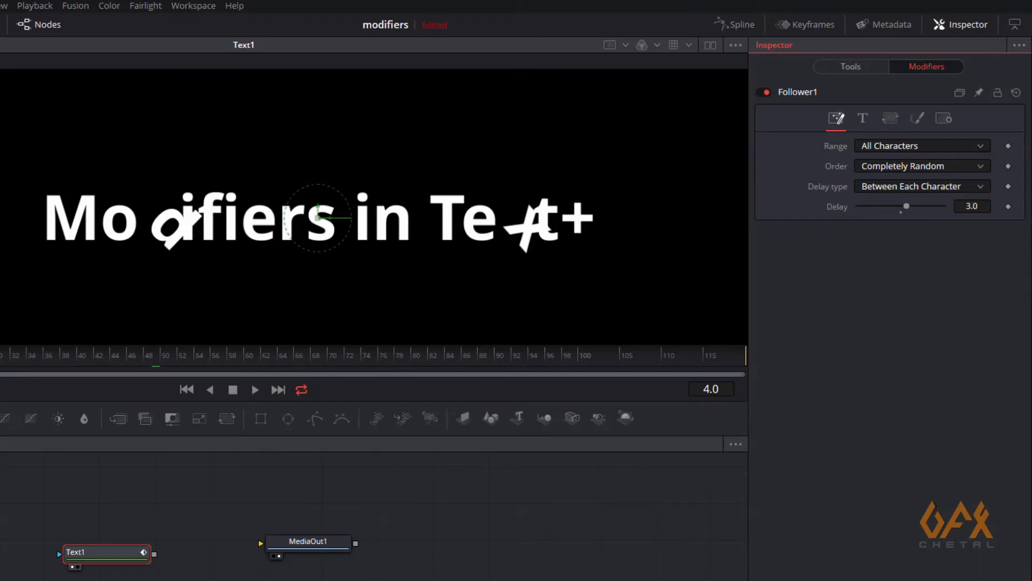
key(space)
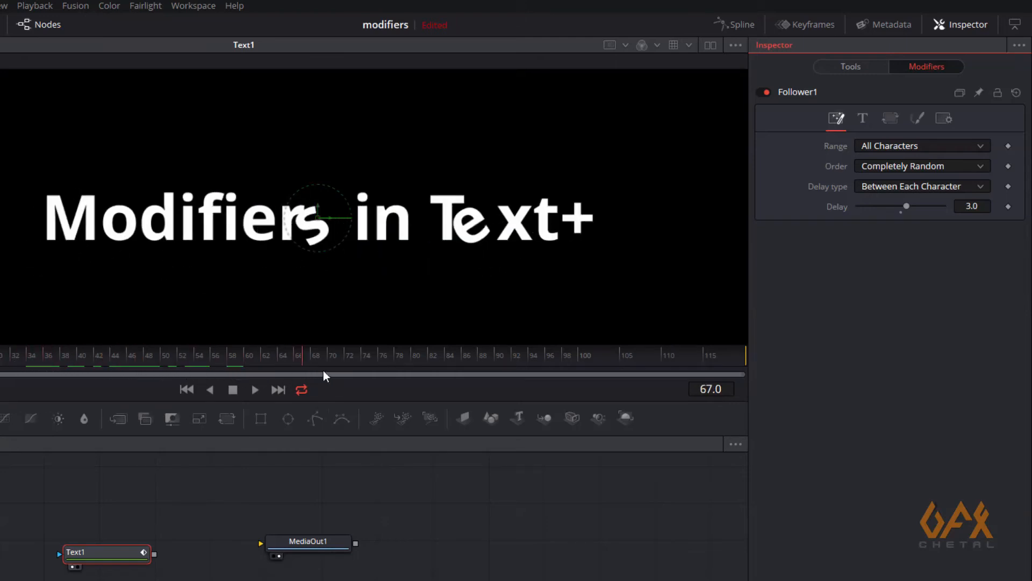
drag(289, 371, 0, 366)
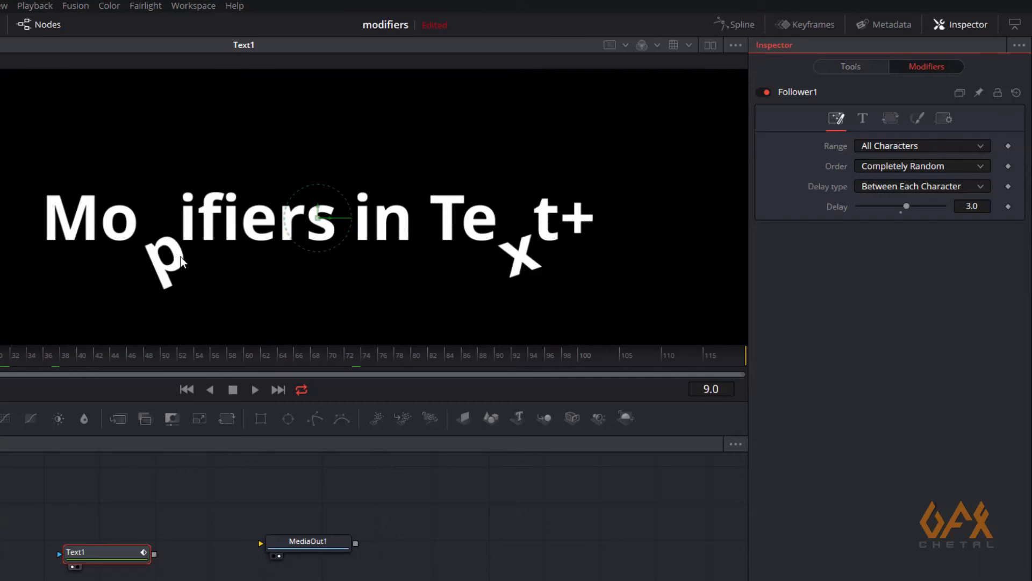
drag(0, 365, 0, 366)
click(252, 394)
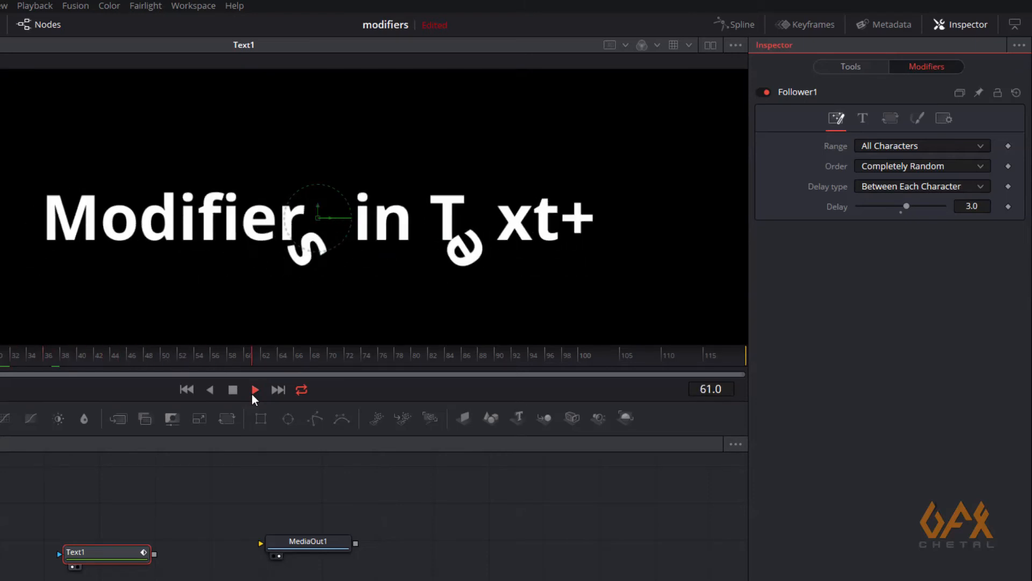
click(233, 391)
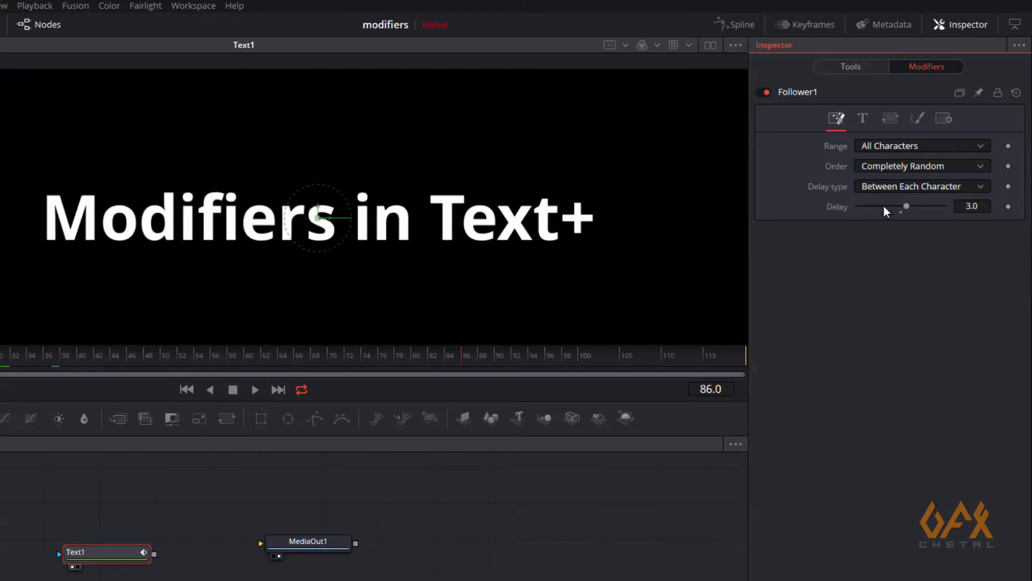
- Set the Follower's order to Manual Curve and select the letter "M" of "Modifiers" in the viewer
click(872, 165)
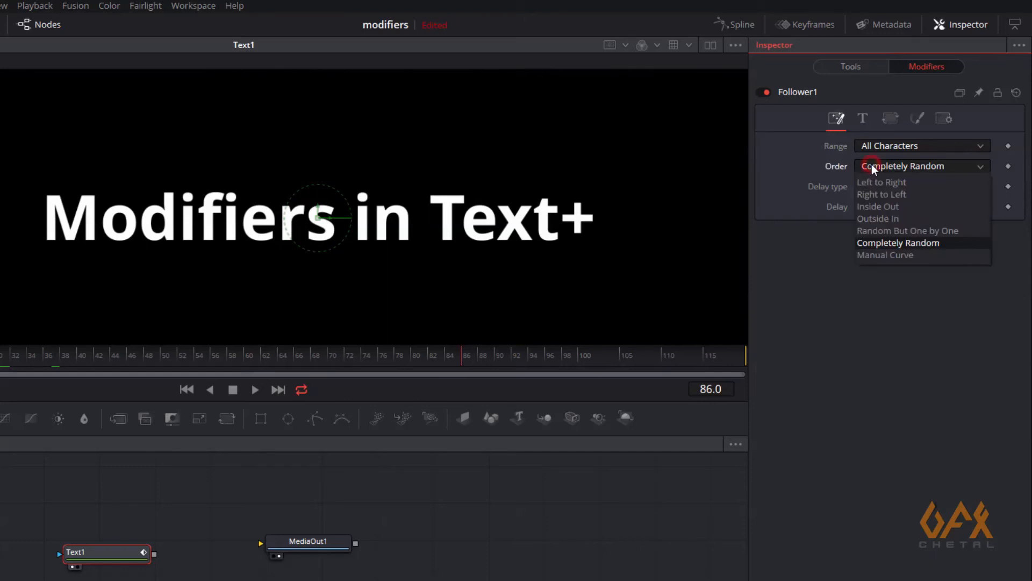
click(872, 255)
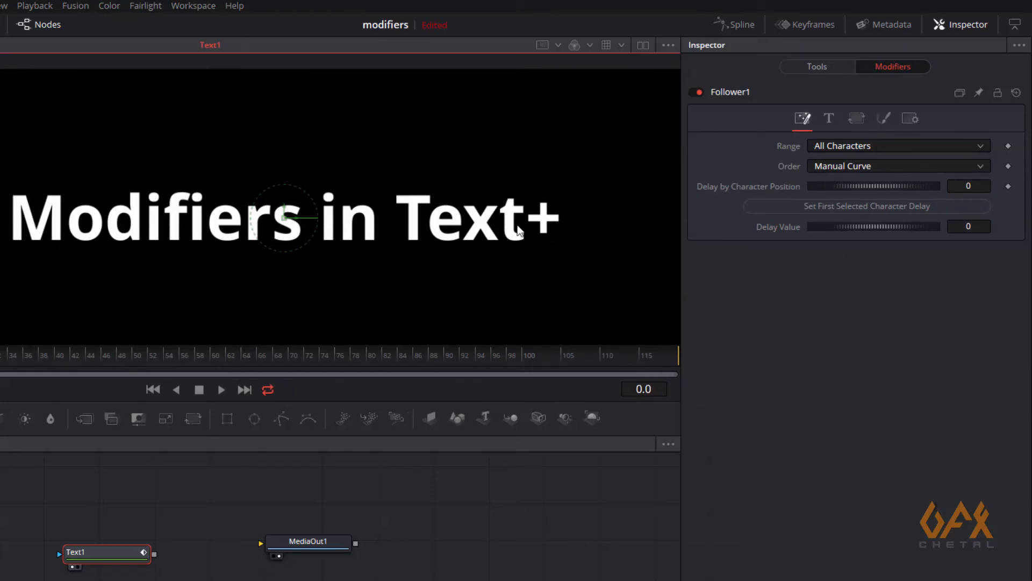
drag(19, 226, 56, 200)
drag(234, 168, 182, 171)
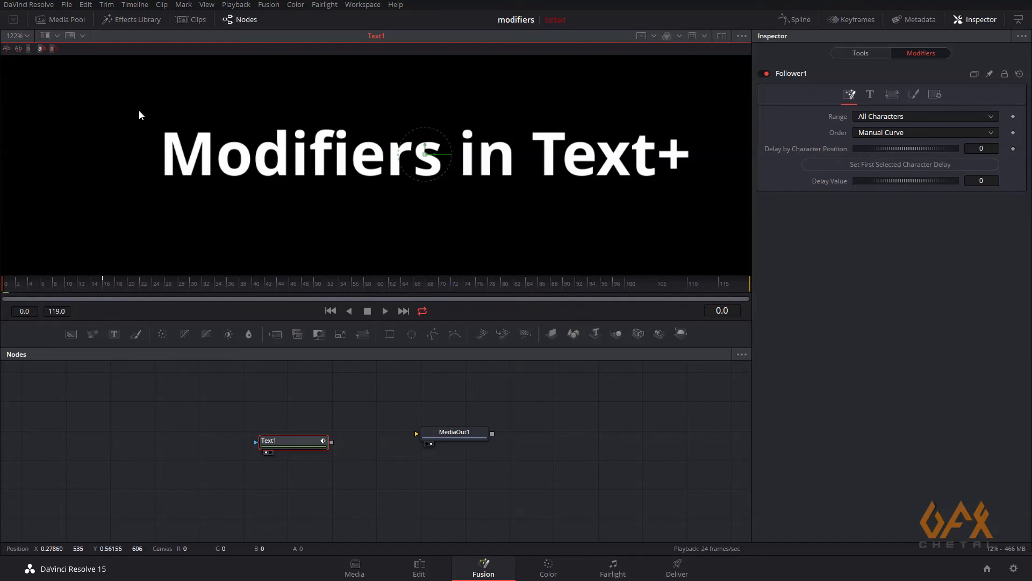
drag(139, 106, 214, 191)
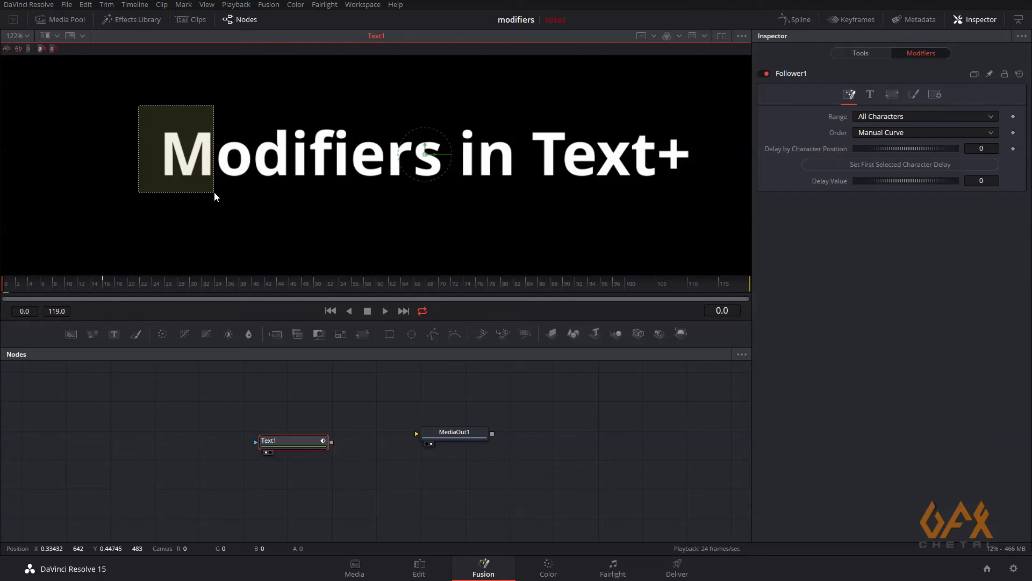
drag(214, 191, 214, 192)
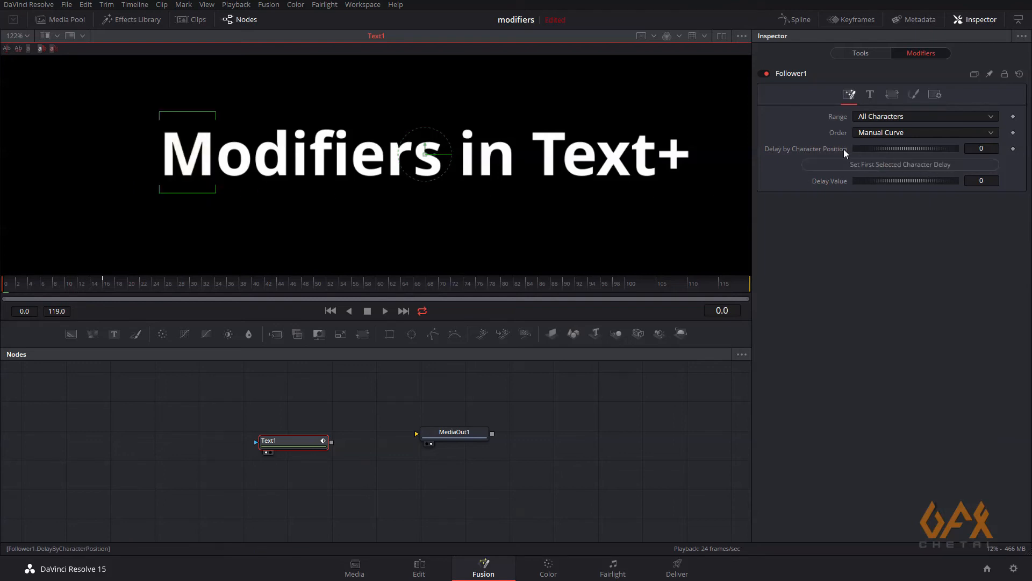
- Keyframe the Follower's Delay by Character Position at 0 for the selected "M" and step through the first three frames
click(1013, 149)
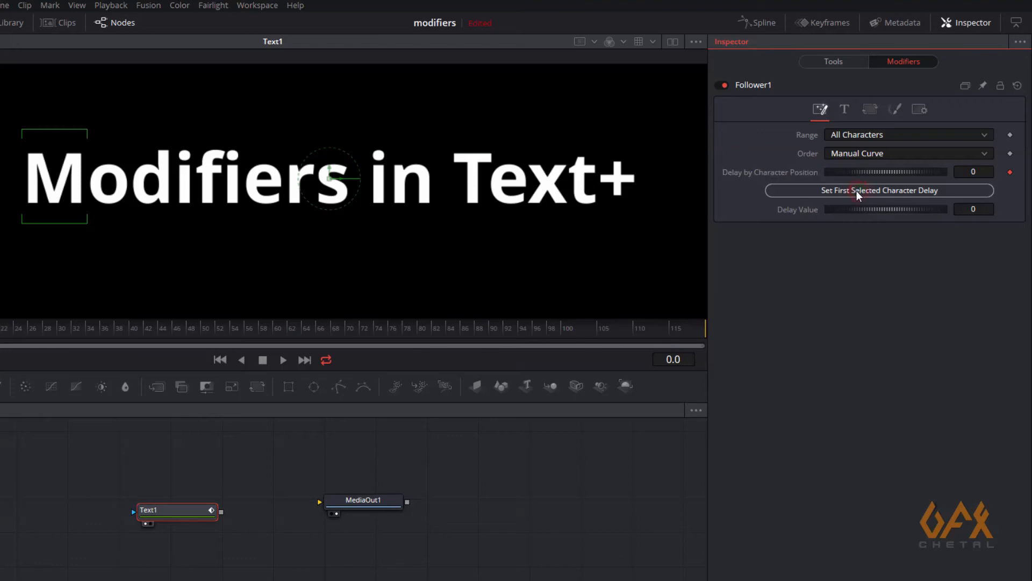
key(Right)
key(Right)
key(Right)
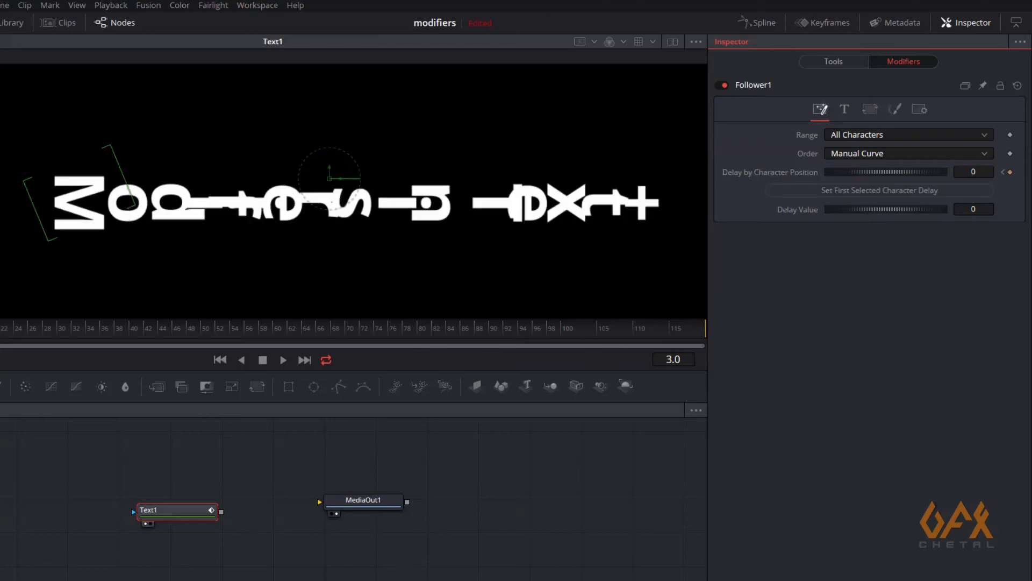
key(Left)
key(Left)
key(Left)
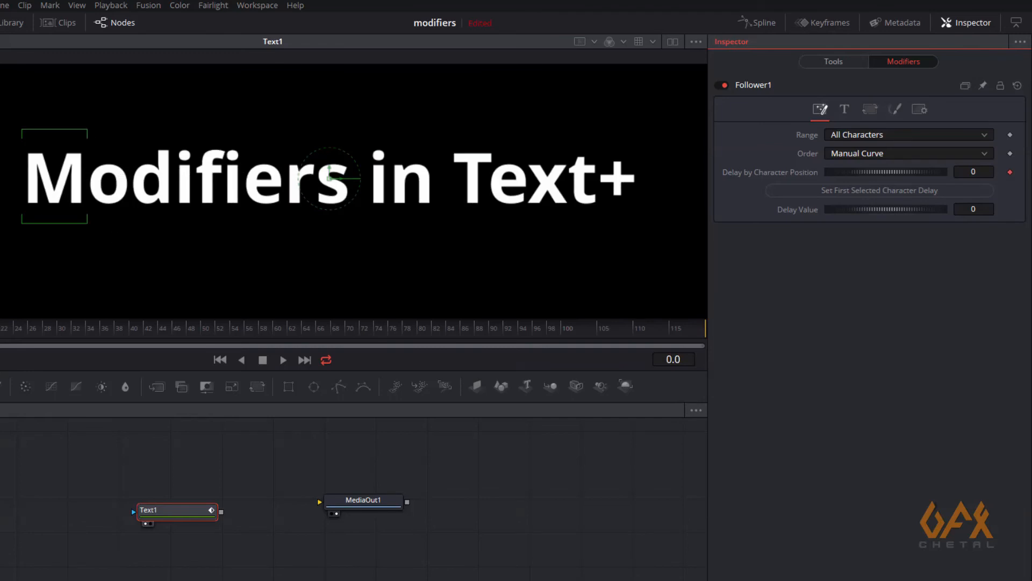
key(Right)
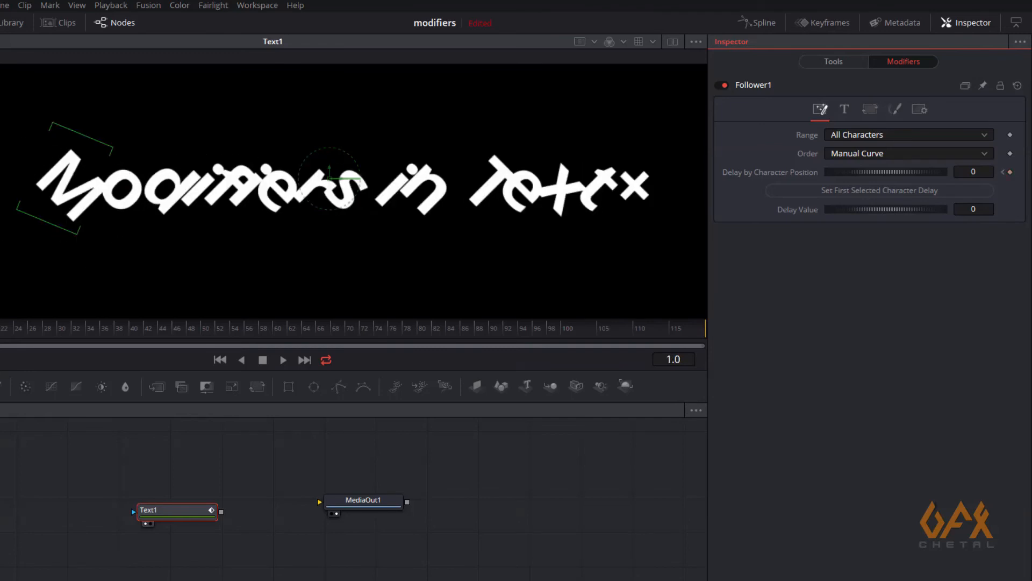
key(Left)
- Assign a delay of 1 to the "o" of "Modifiers" and scrub the first frames to check it
drag(138, 133, 89, 218)
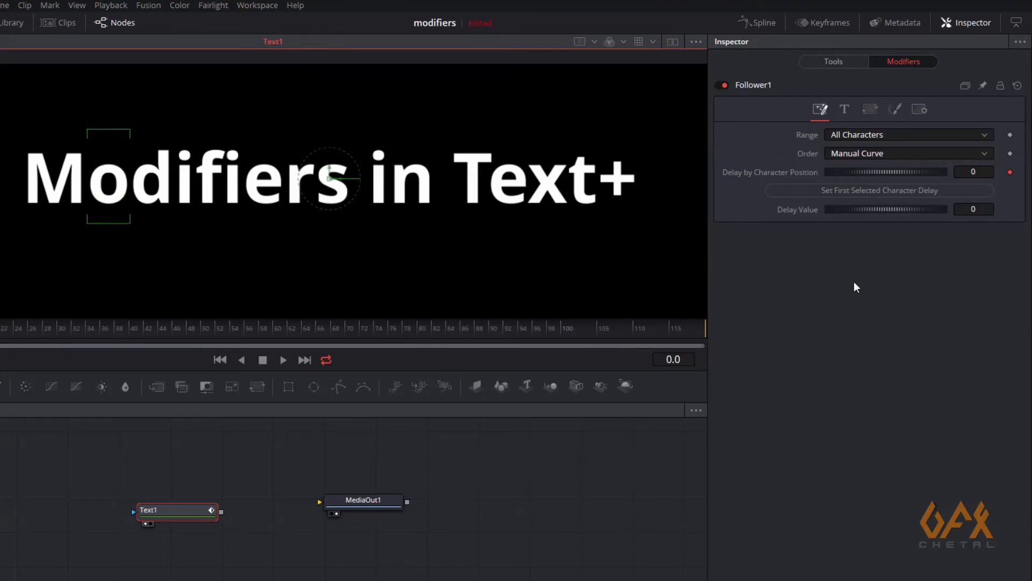
click(974, 210)
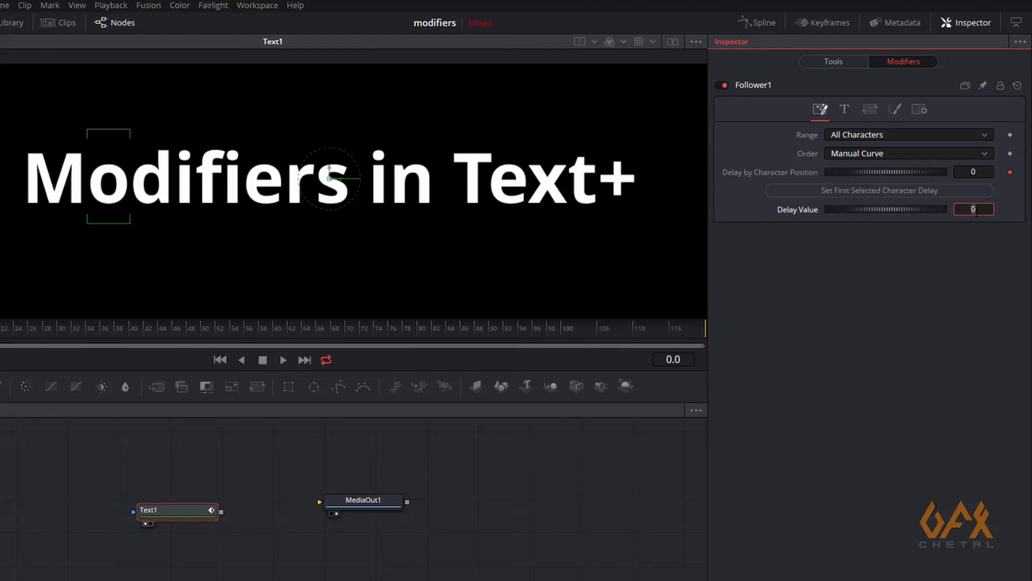
text(1)
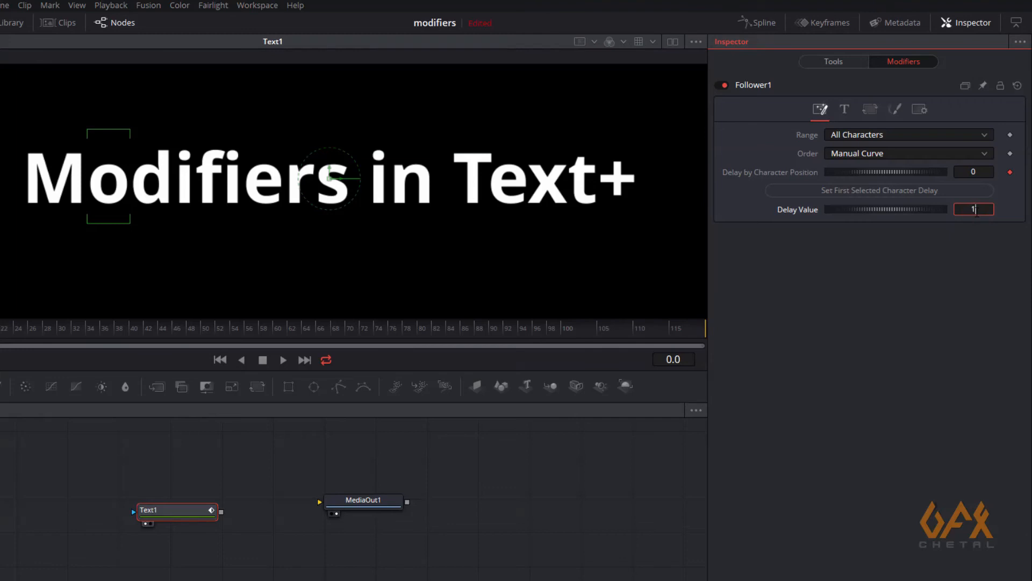
click(892, 192)
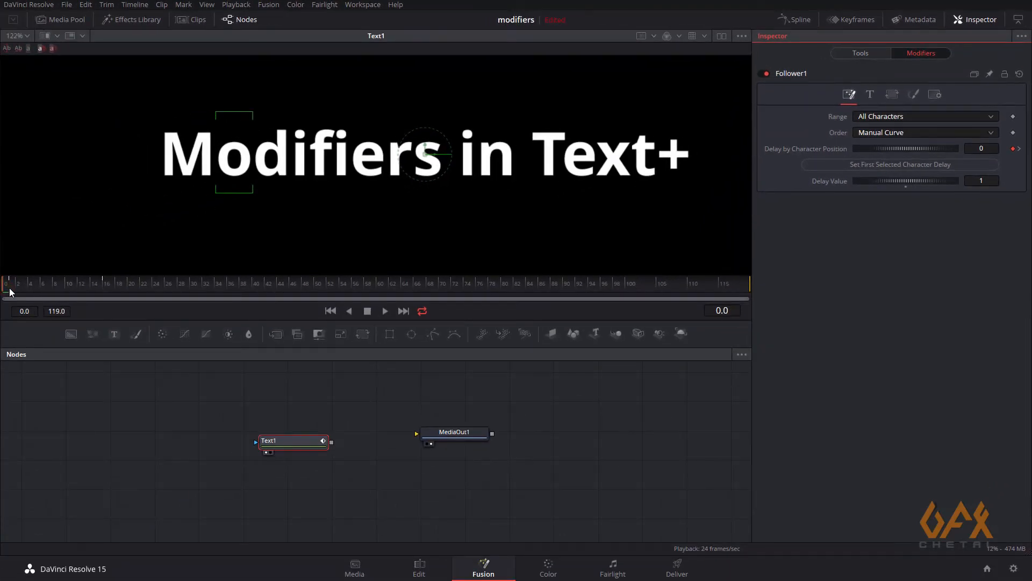
drag(10, 288, 3, 289)
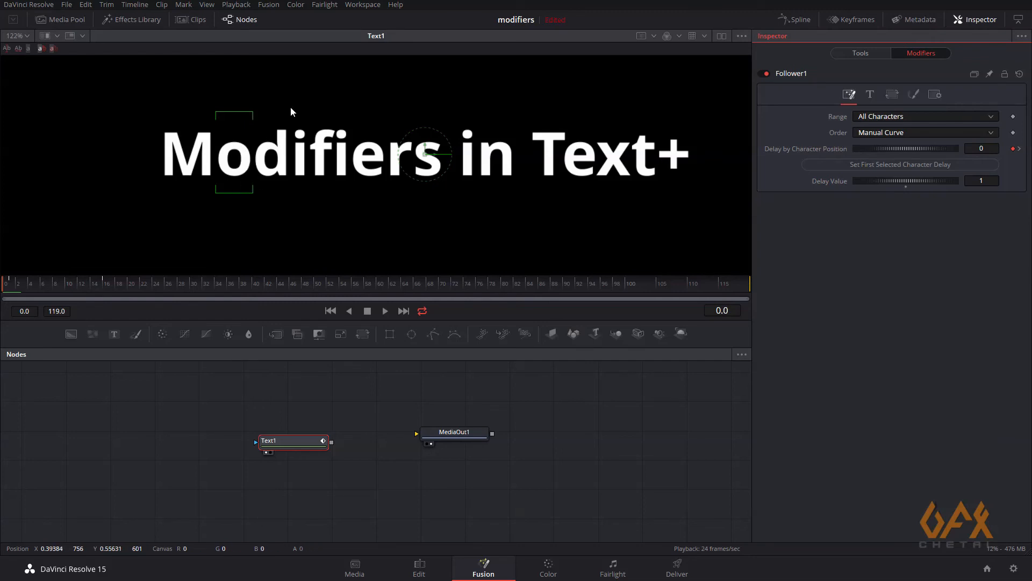
- Assign a delay of 2 to the "d" and a delay of 3 to the first "i" of "Modifiers"
drag(289, 105, 255, 189)
click(983, 181)
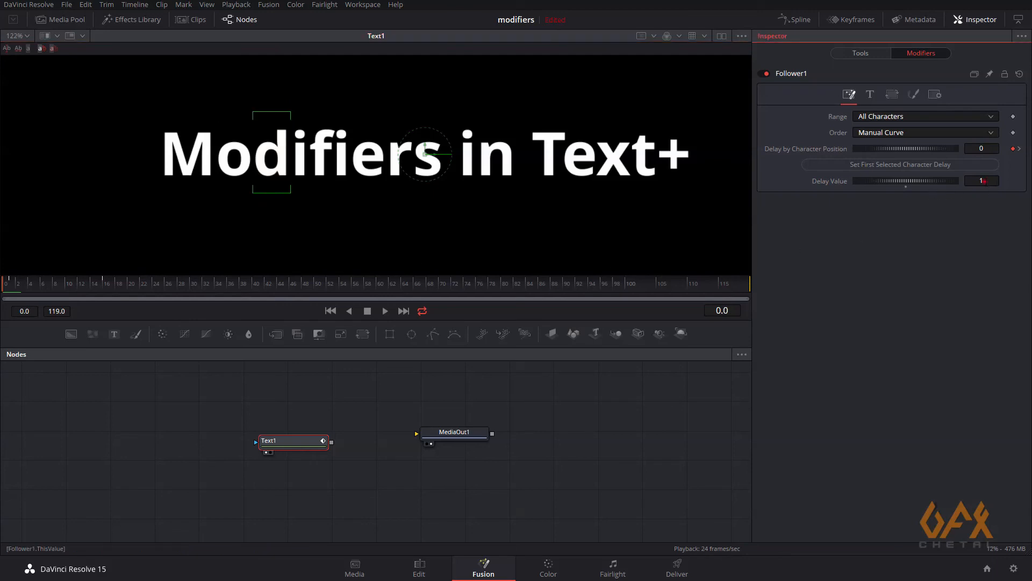
click(879, 163)
drag(311, 115, 294, 192)
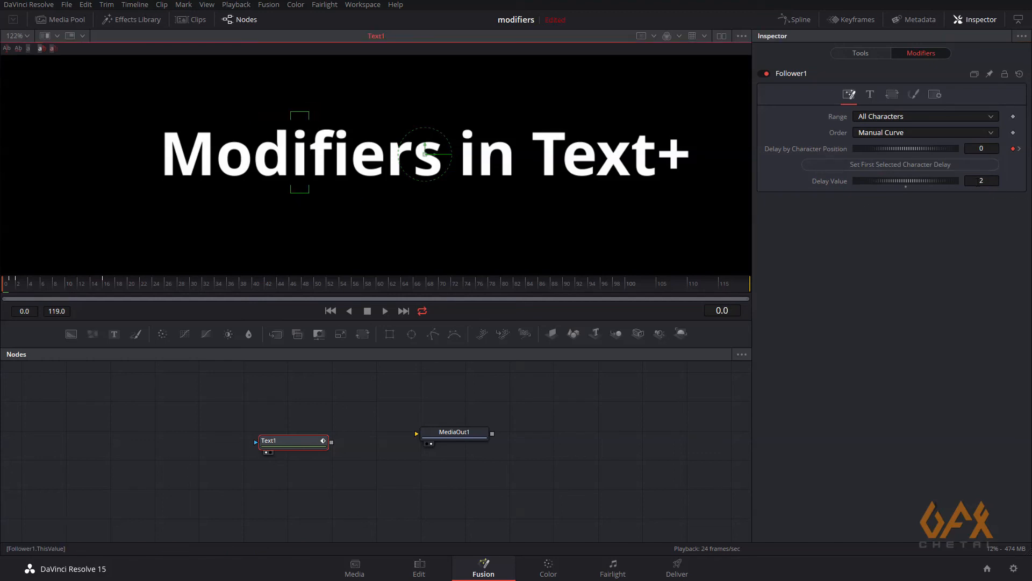
click(982, 181)
text(3)
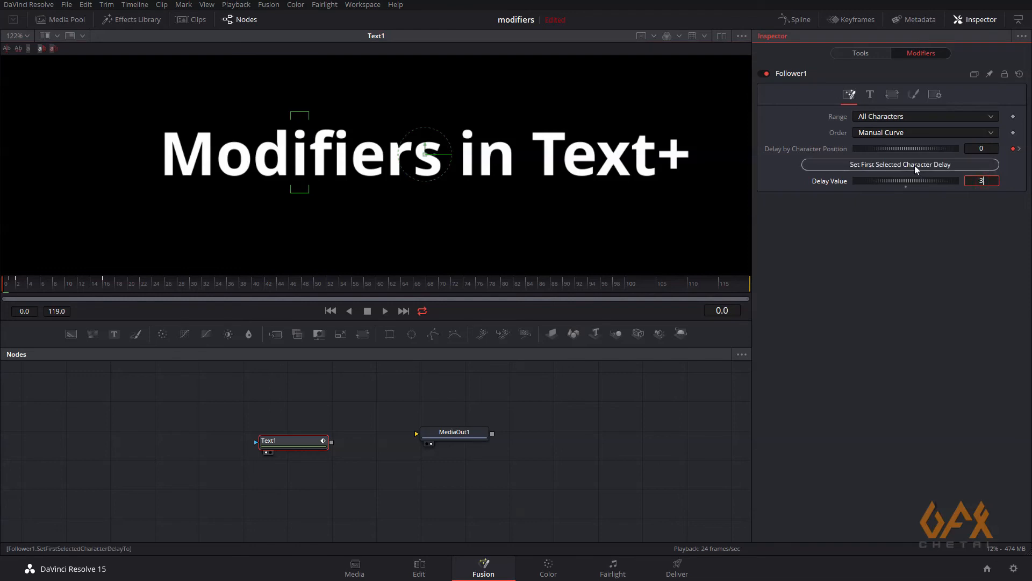
click(914, 166)
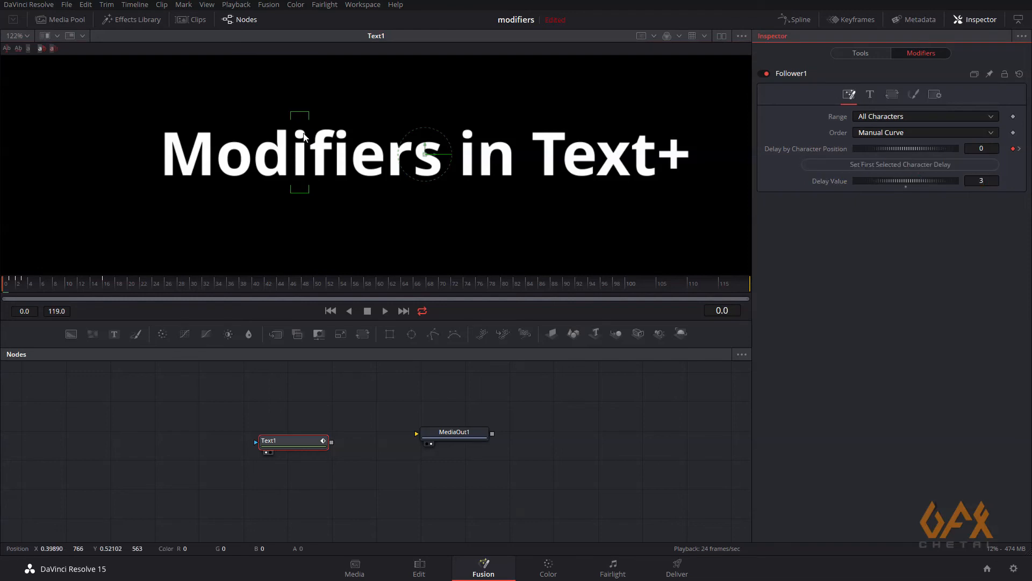
- Assign a delay of 4 to the "f" of "Modifiers" and scrub through the start of the animation
drag(330, 107, 308, 191)
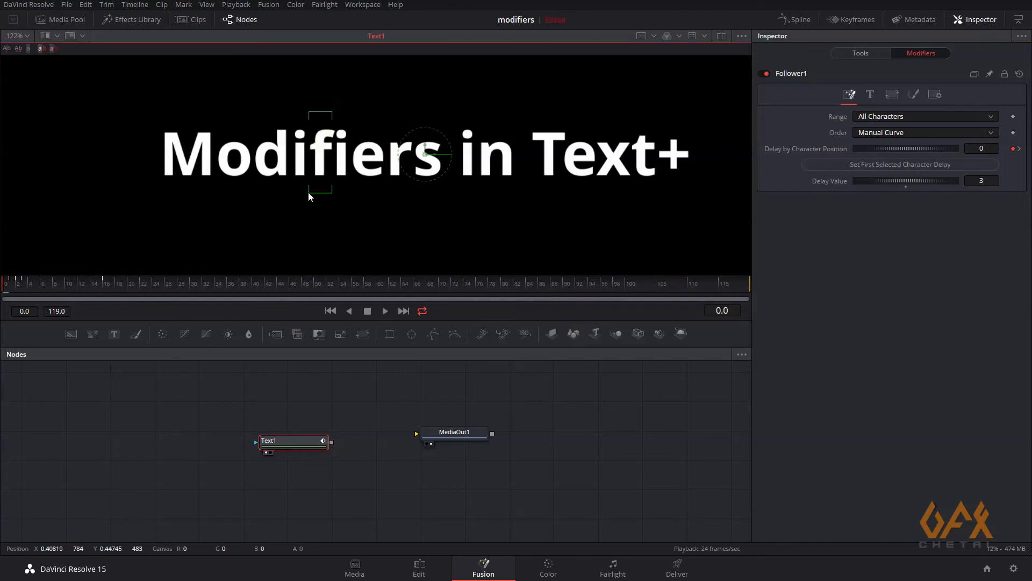
click(981, 180)
text(4)
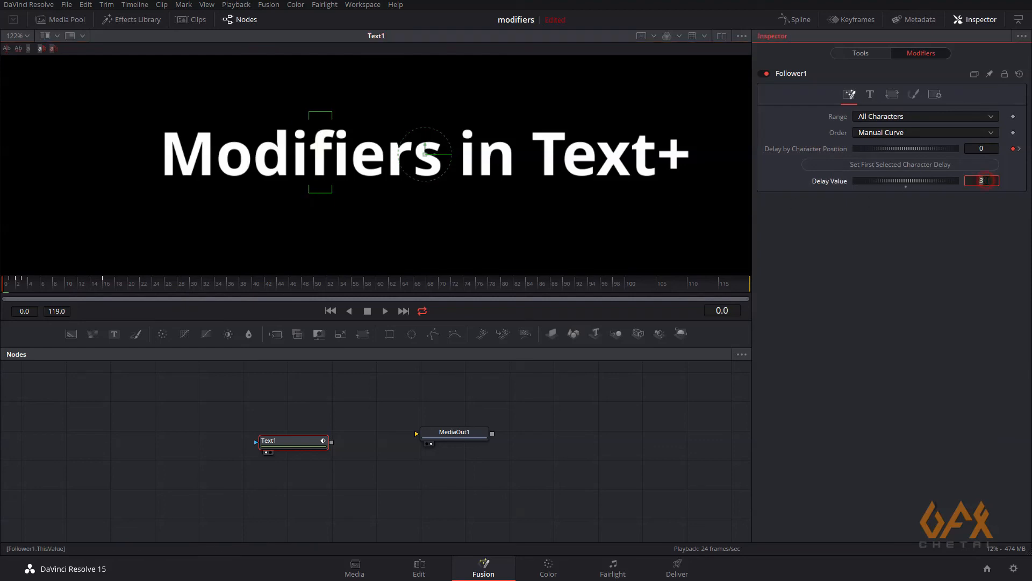
click(882, 165)
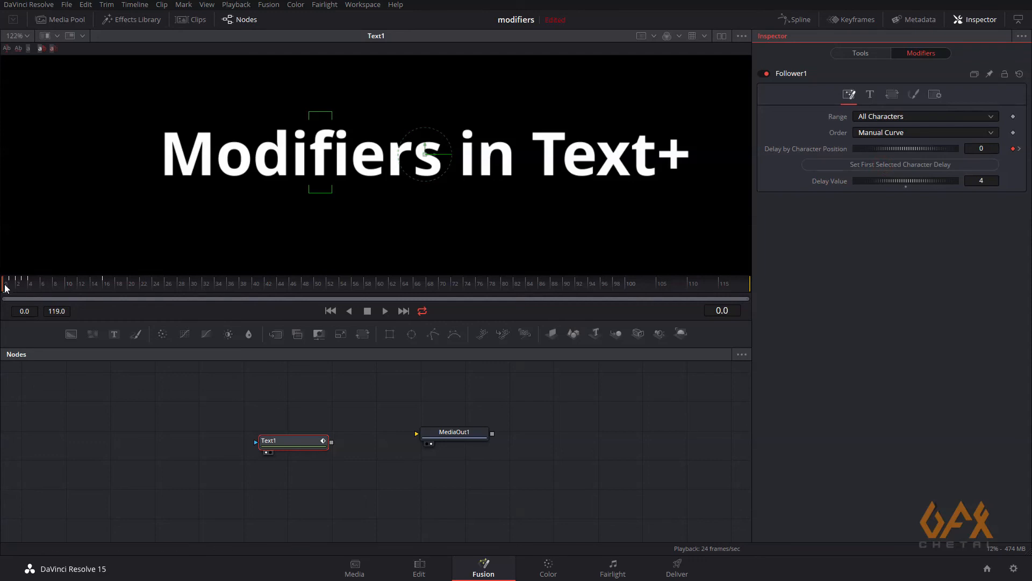
mouse_move(5, 284)
mouse_down()
mouse_move(62, 285)
mouse_move(5, 285)
mouse_up()
- Select the word "in", assign a first-selected-character delay of 5, and scrub to frame 6 and back to the start
drag(455, 109, 525, 192)
click(982, 180)
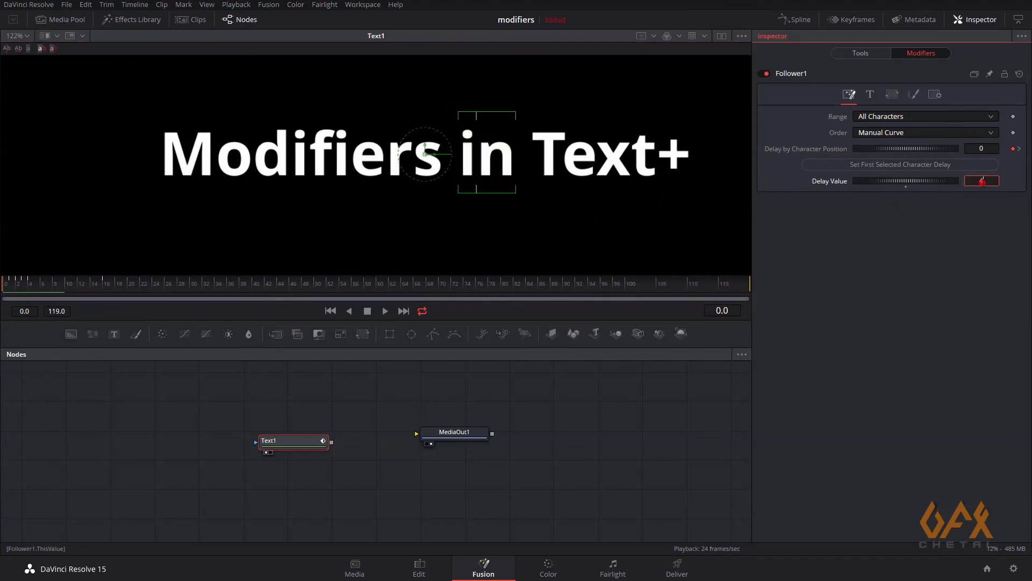
text(4)
key(Return)
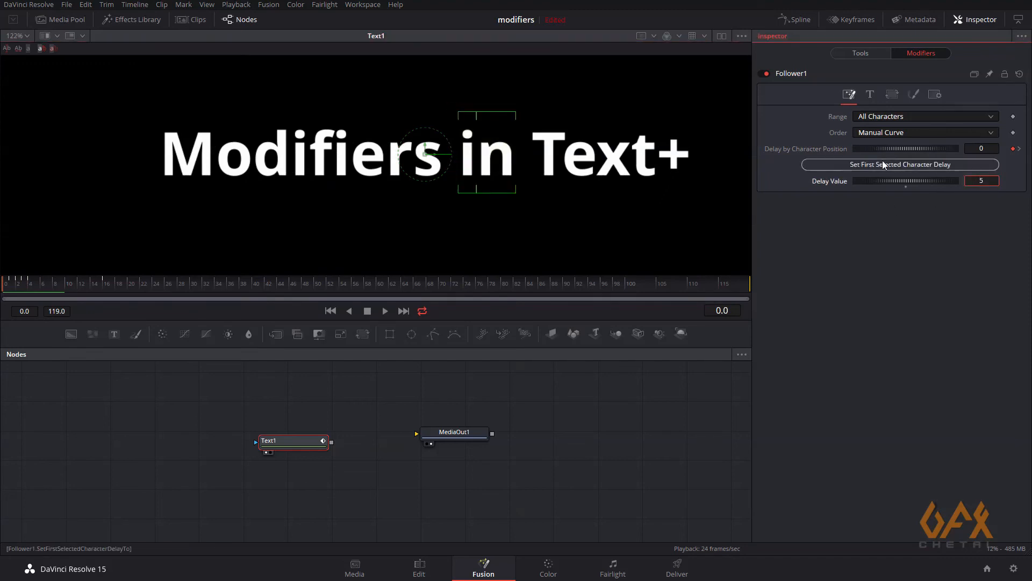
click(885, 163)
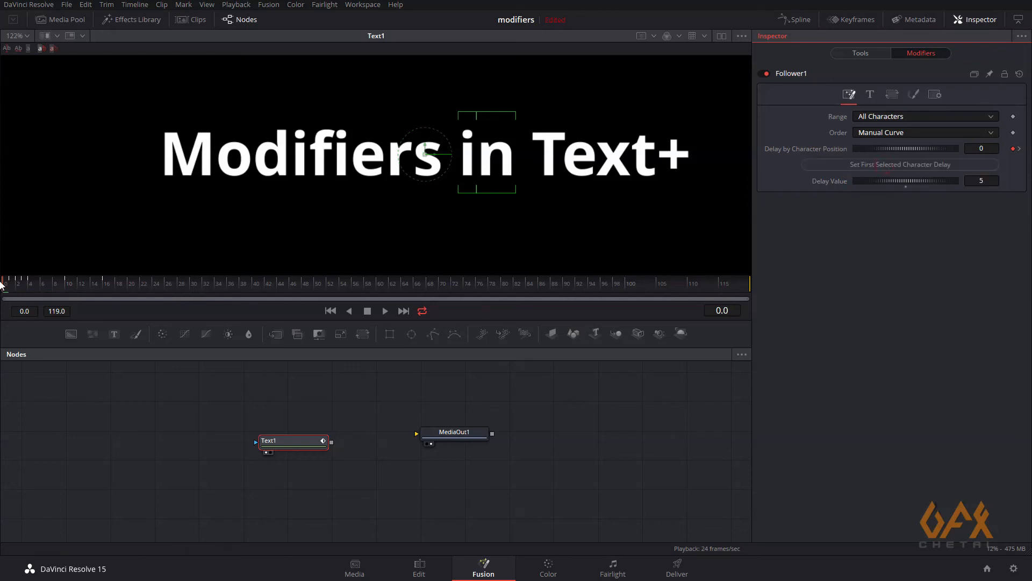
drag(6, 289, 41, 288)
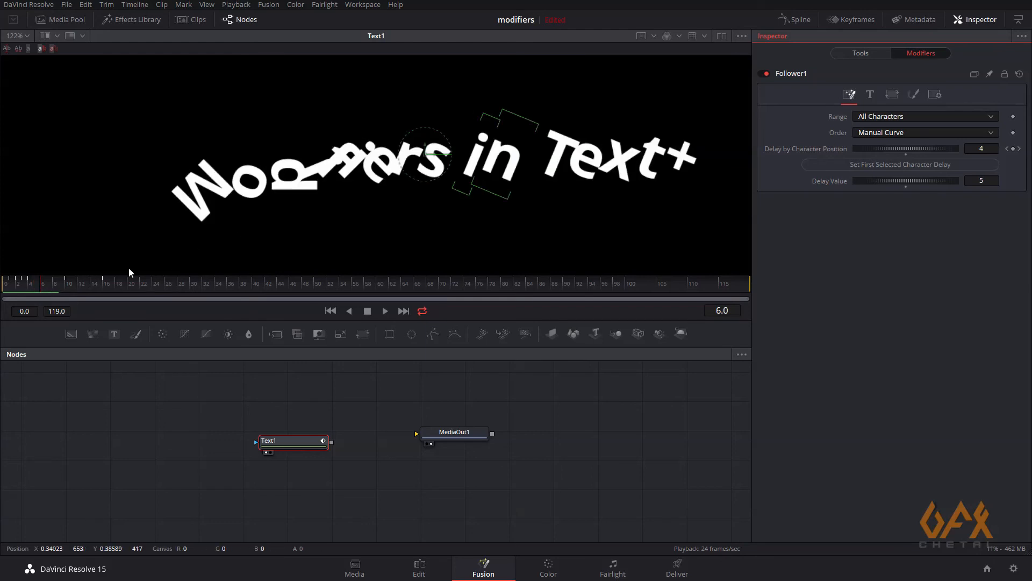
drag(40, 283, 3, 286)
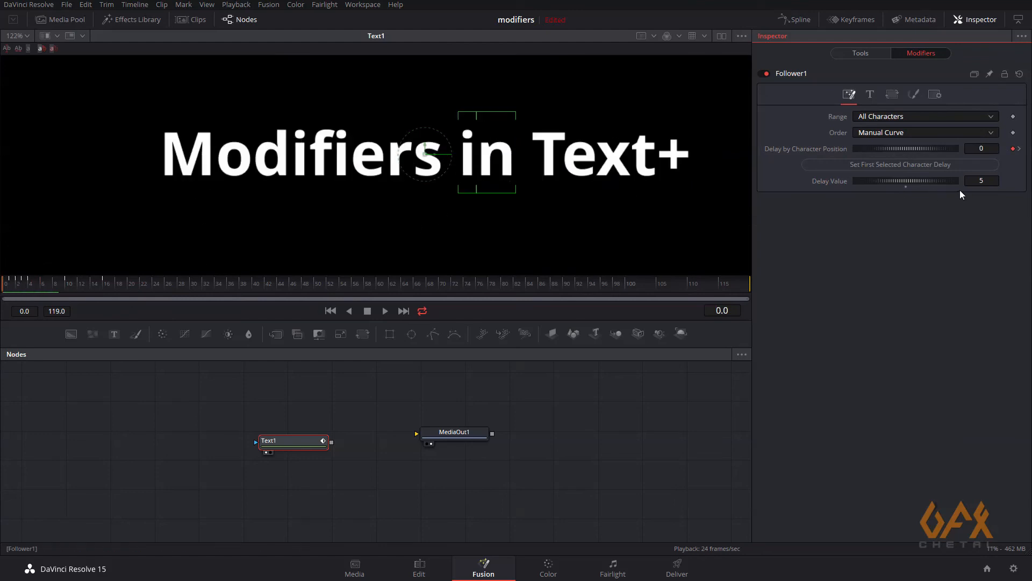
- Raise the first-selected-character delay on the word "in" to 20 and scrub past frame 20, returning to the start
click(994, 182)
key(BackSpace)
text(20)
key(Return)
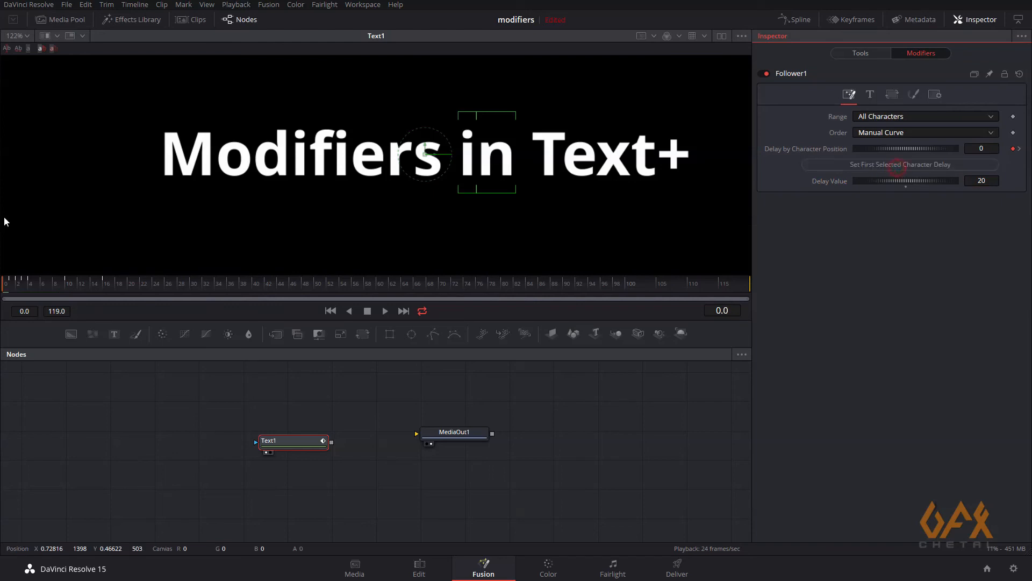
click(21, 289)
drag(22, 288, 131, 288)
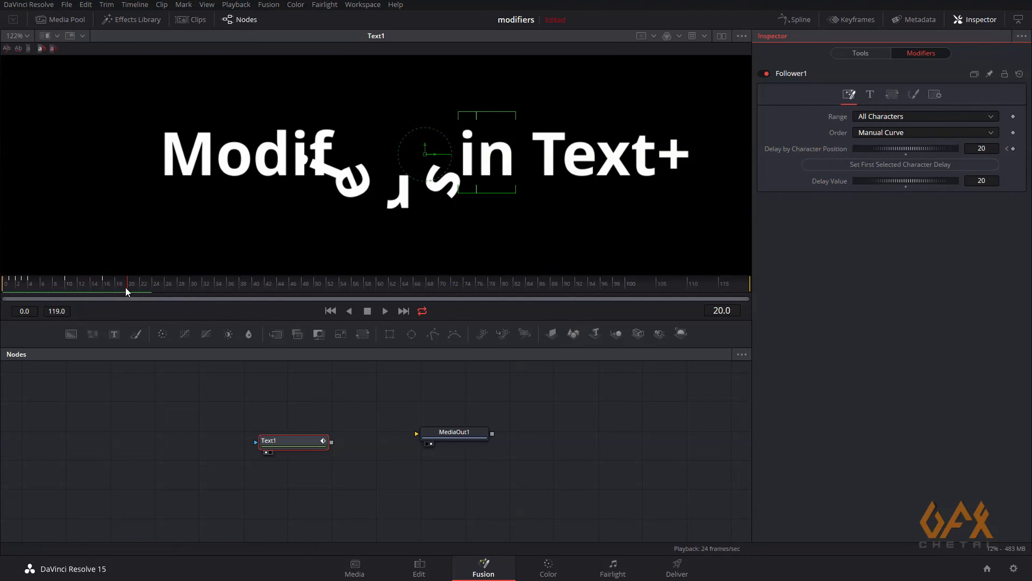
drag(125, 287, 1, 293)
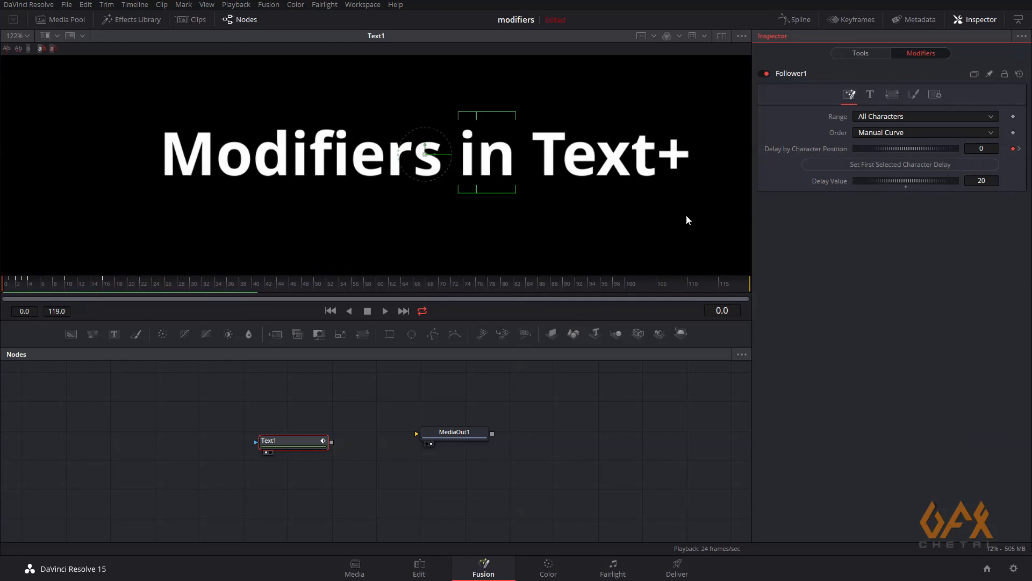
- Set the Follower's order to Left to Right and its delay type to Between First and Last Character, then scrub the start
click(883, 134)
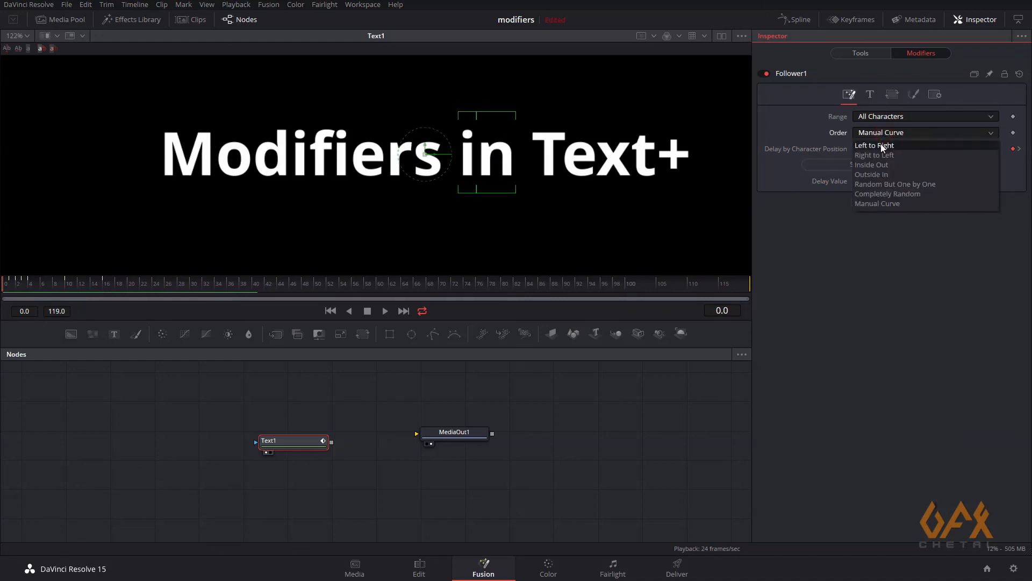
click(881, 145)
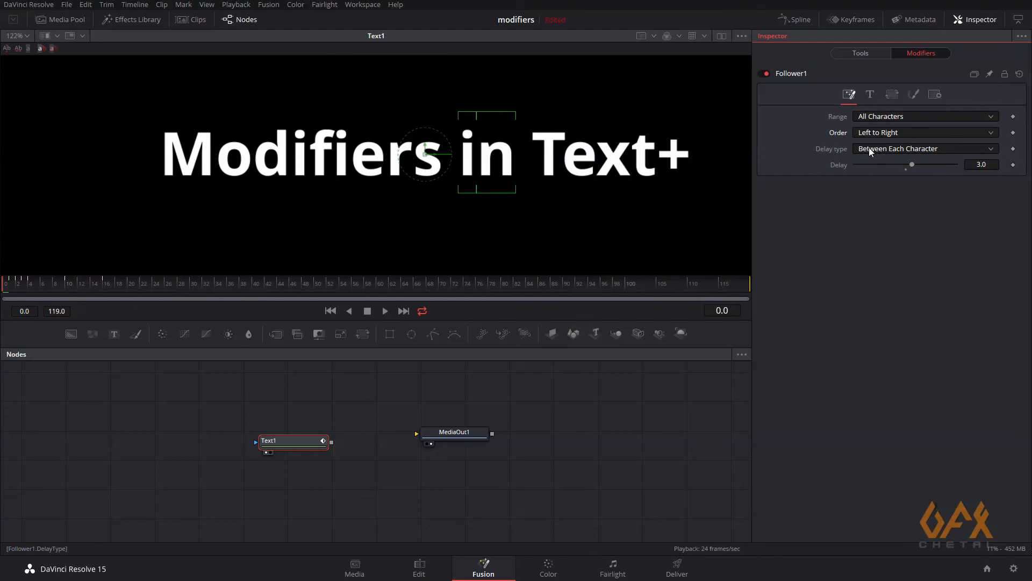
click(896, 150)
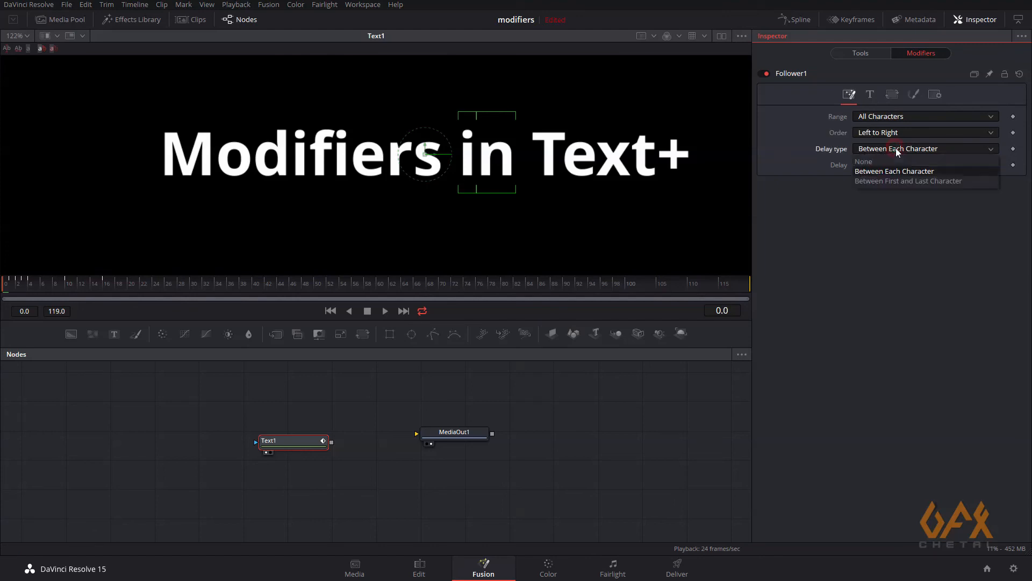
click(891, 182)
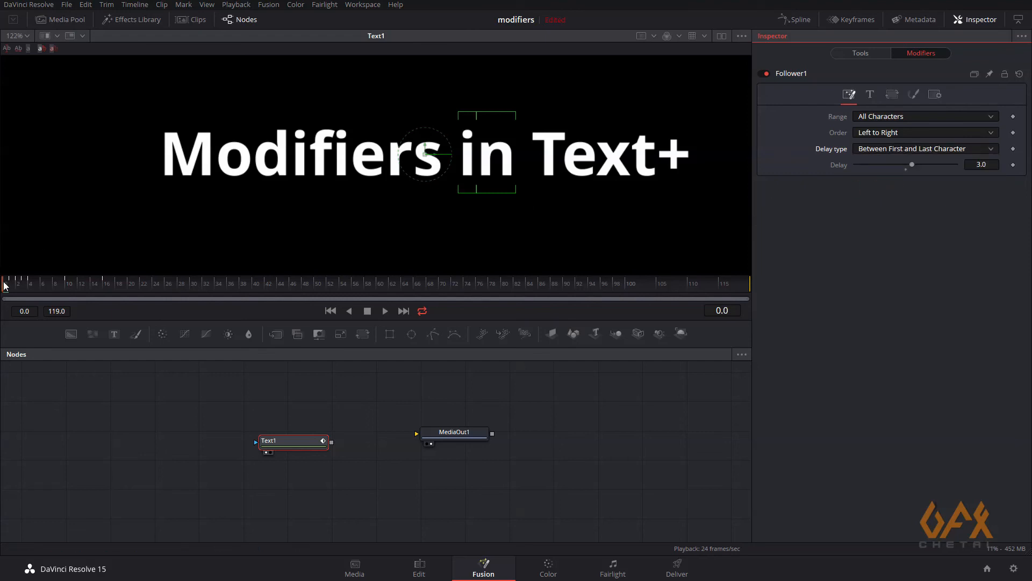
mouse_move(10, 288)
mouse_down()
mouse_move(53, 286)
mouse_move(1, 282)
mouse_up()
- Try a Follower delay of 10 between first and last character and scrub to frame 10 and back
click(988, 164)
text(10)
key(Return)
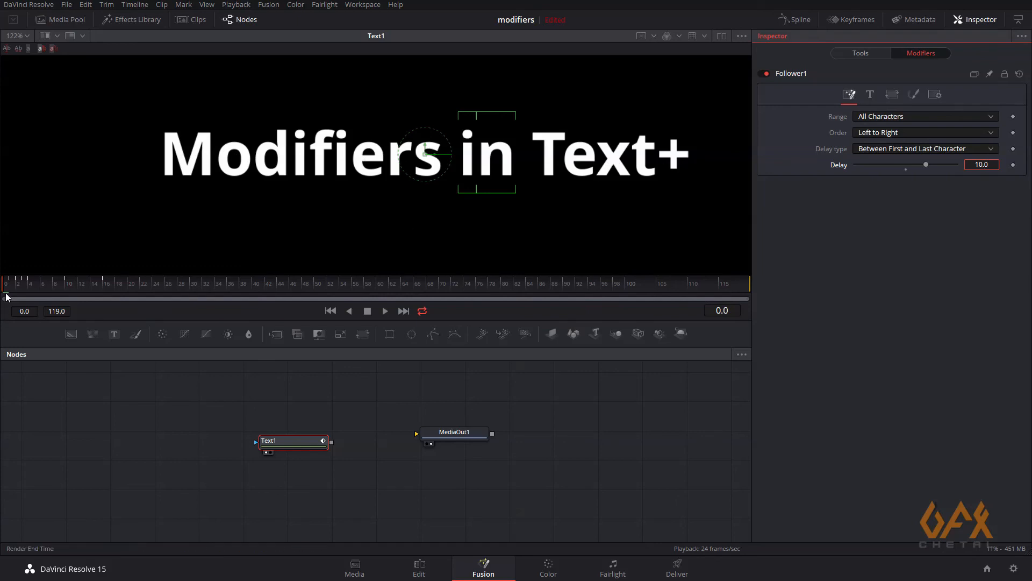
click(21, 287)
drag(21, 288, 66, 290)
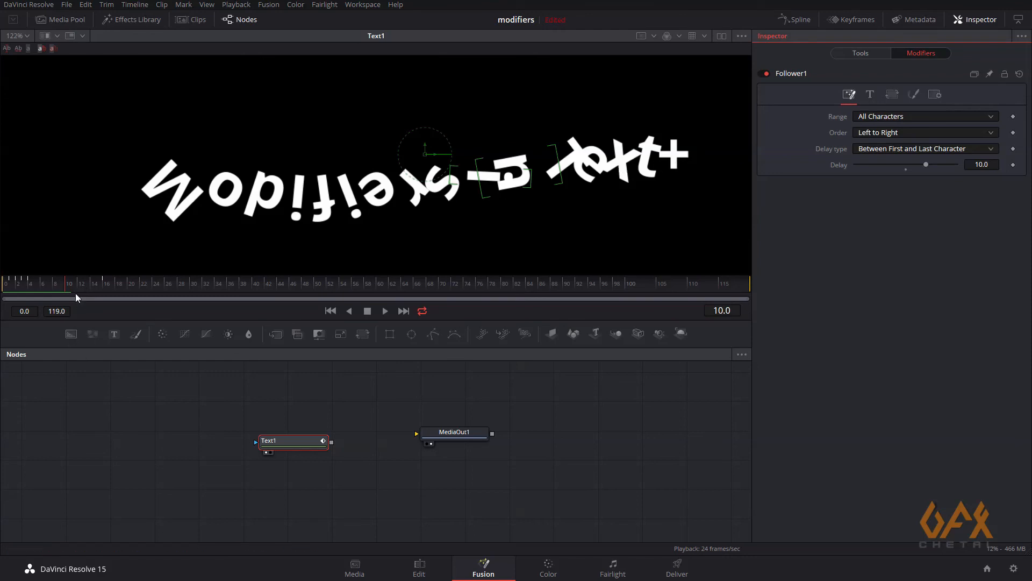
drag(66, 284, 2, 295)
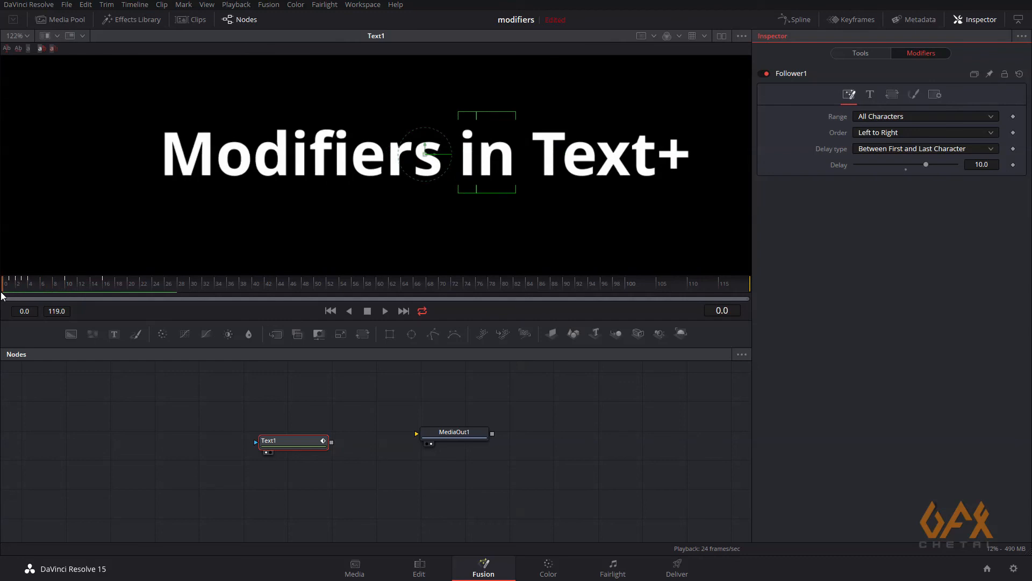
- Set the Follower's delay type back to Between Each Character with a delay of 3
click(882, 150)
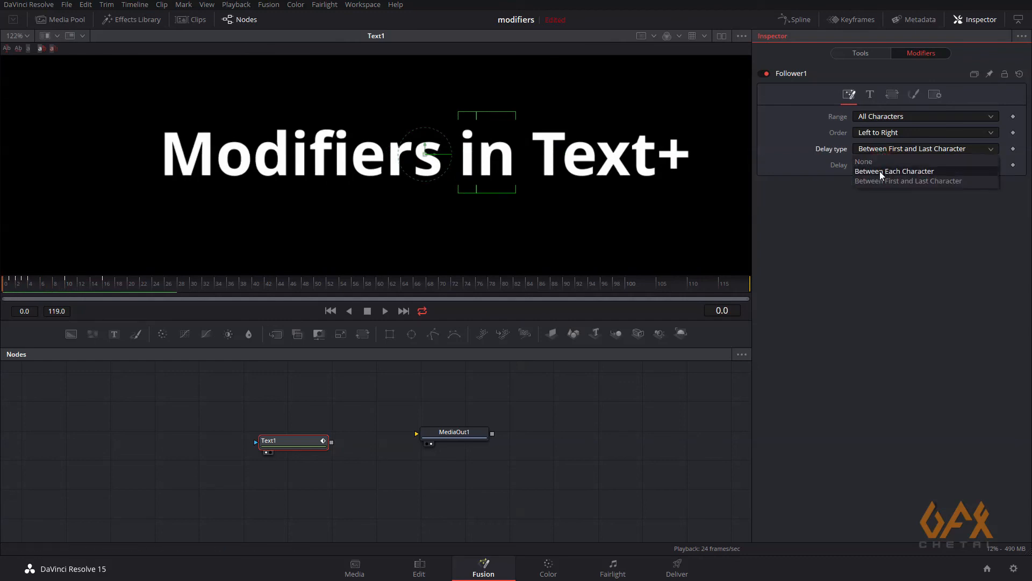
click(879, 171)
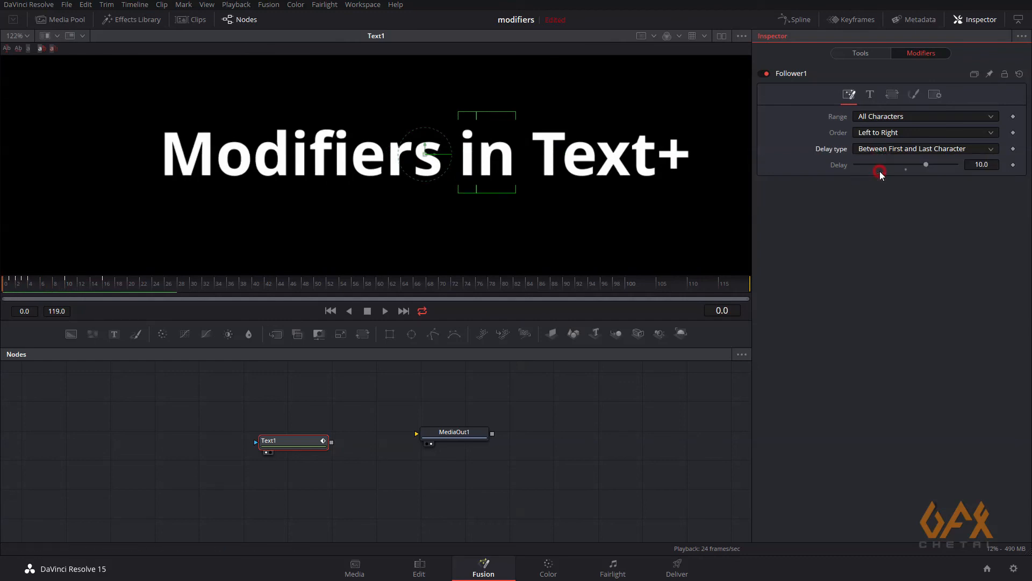
click(994, 164)
text(3)
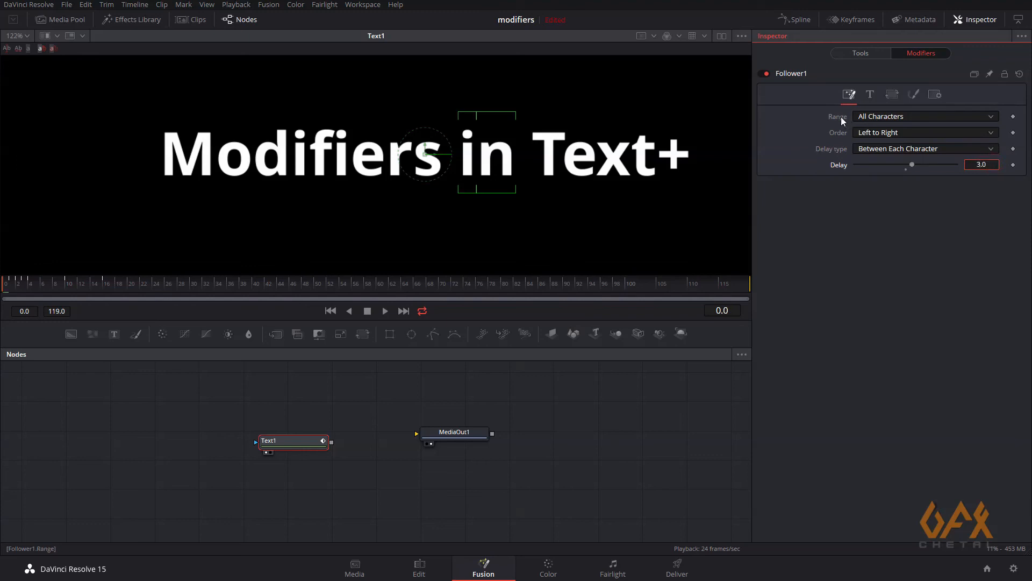
- Set the Follower's range to Character Range with last character 5 and scrub the start of the animation
click(878, 115)
click(873, 137)
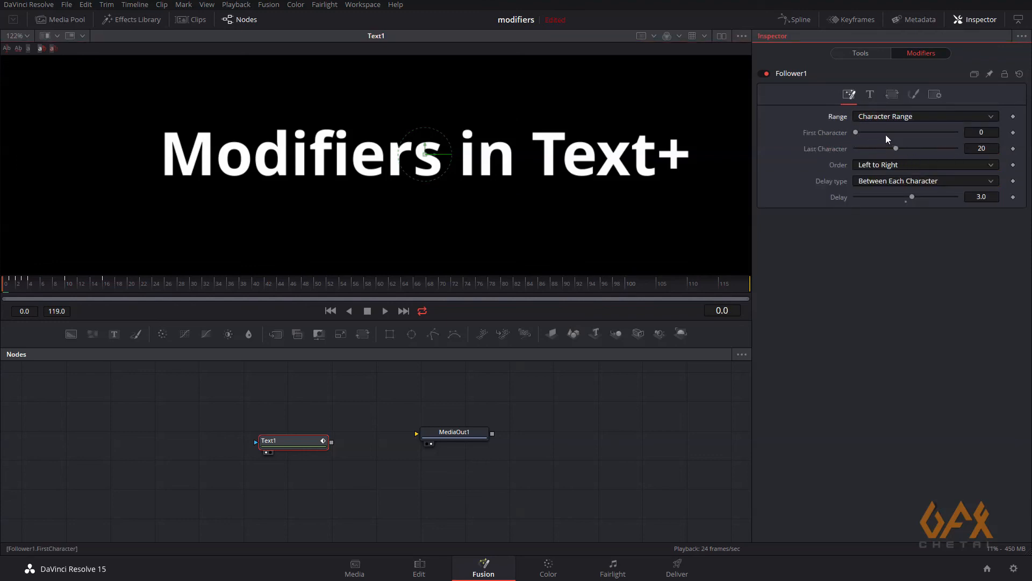
click(983, 151)
mouse_move(7, 285)
mouse_down()
mouse_move(192, 285)
mouse_move(2, 288)
mouse_up()
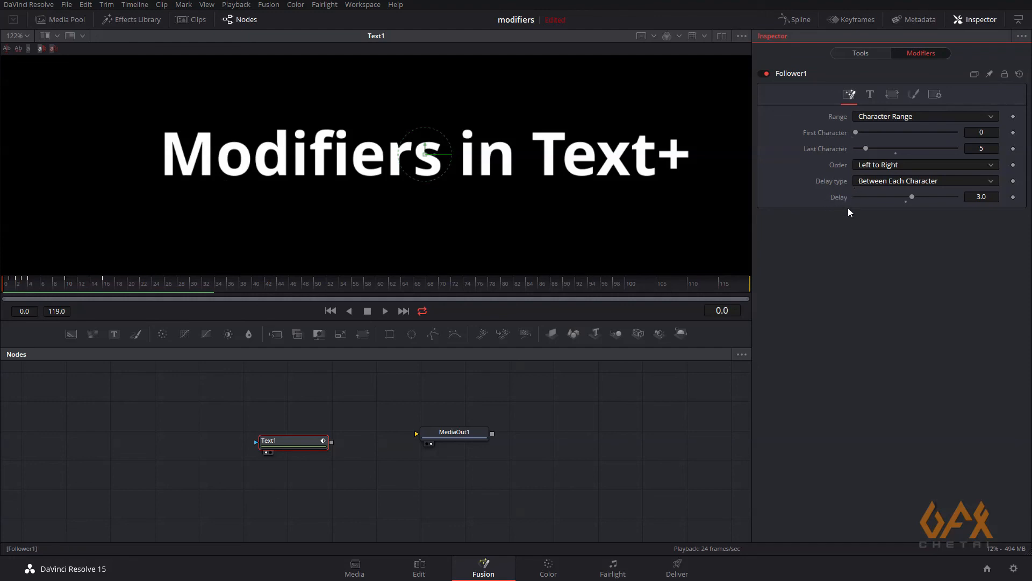
- Set the Follower's character range to 6 through 10, scrub the first few frames and return to frame 0
click(987, 132)
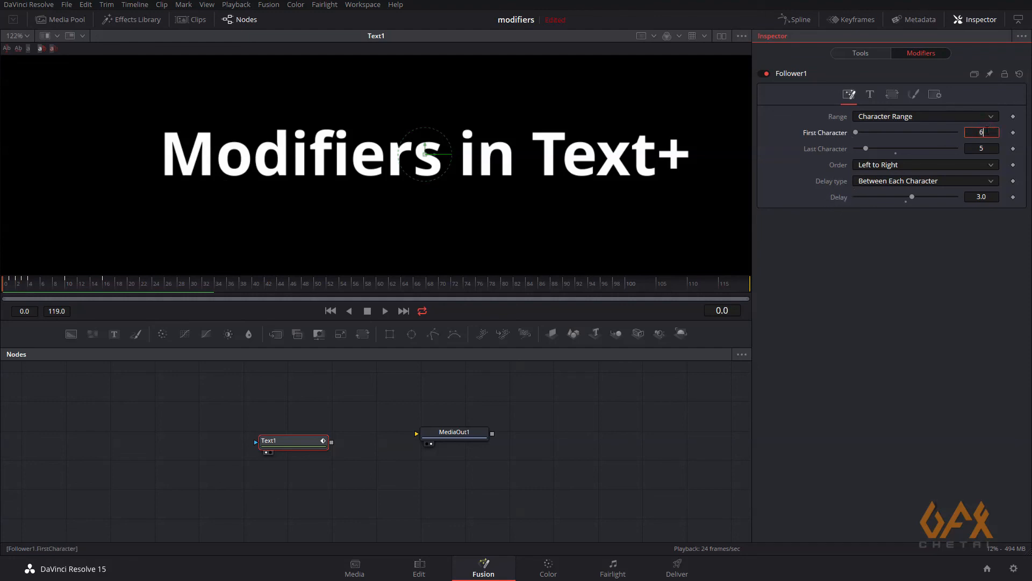
key(Return)
click(984, 148)
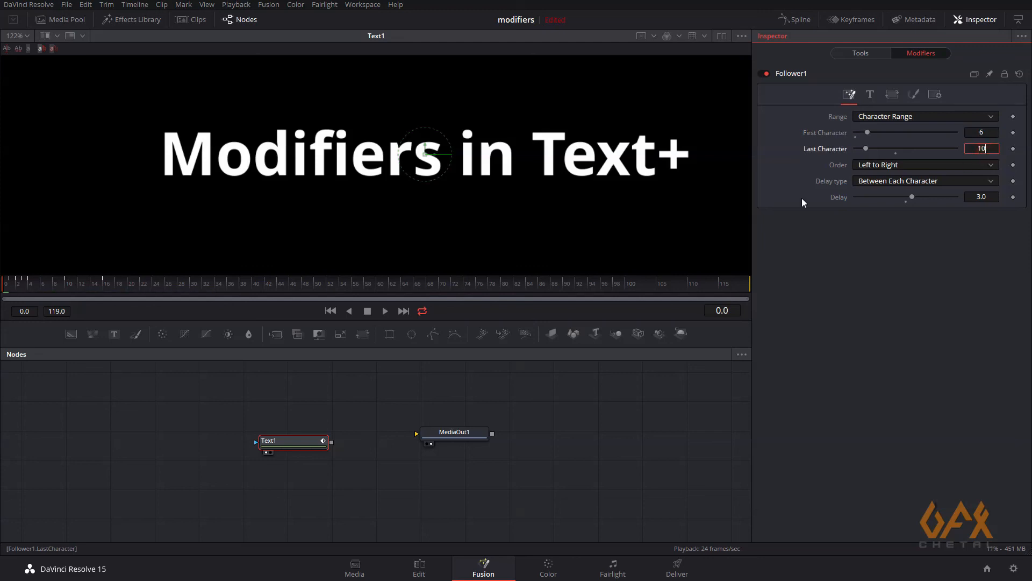
text(10)
key(Return)
drag(5, 285, 30, 284)
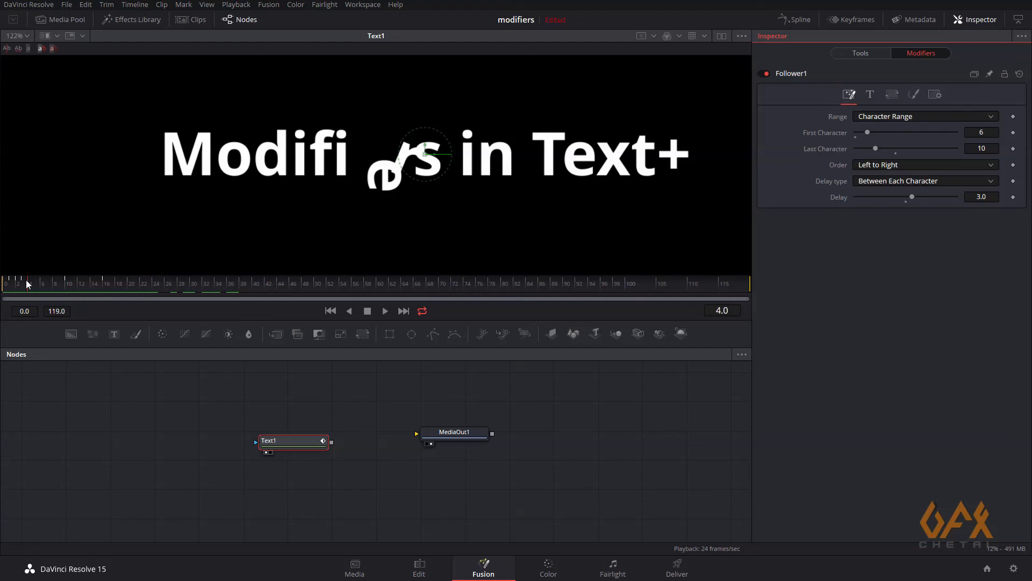
drag(28, 284, 5, 284)
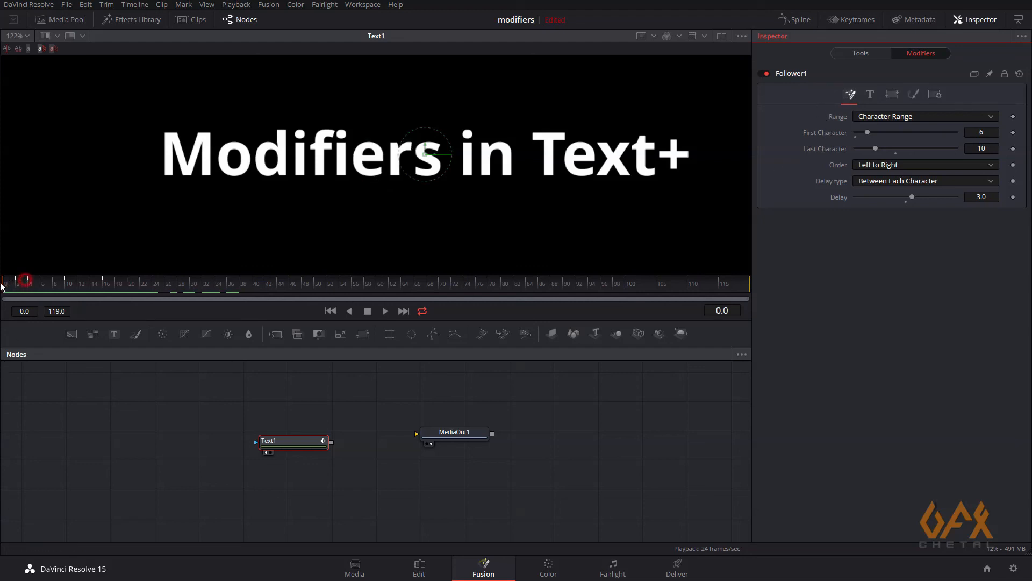
- Set the Follower's range back to All Characters, scrub the animation and return to frame 0
click(883, 117)
click(880, 126)
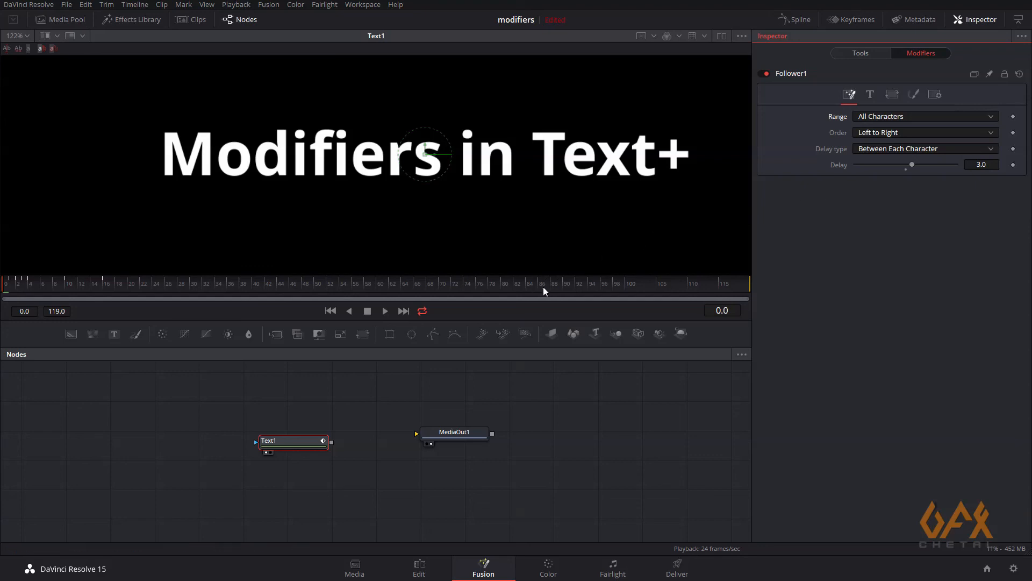
drag(517, 286, 1, 291)
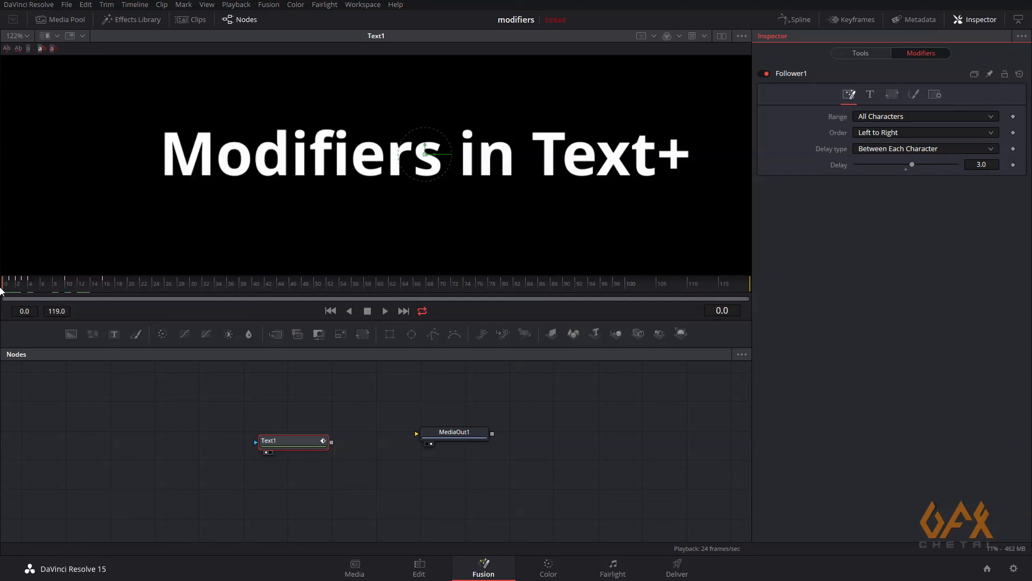
- Animate the Follower's shading color group from white at frame 0 to red at frame 16 and play the result
click(915, 95)
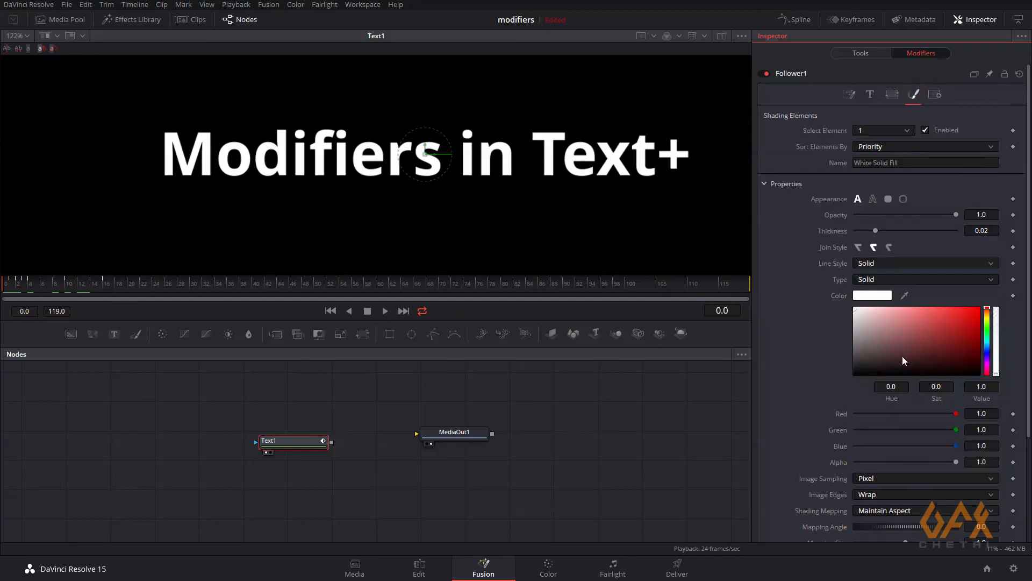
right_click(876, 412)
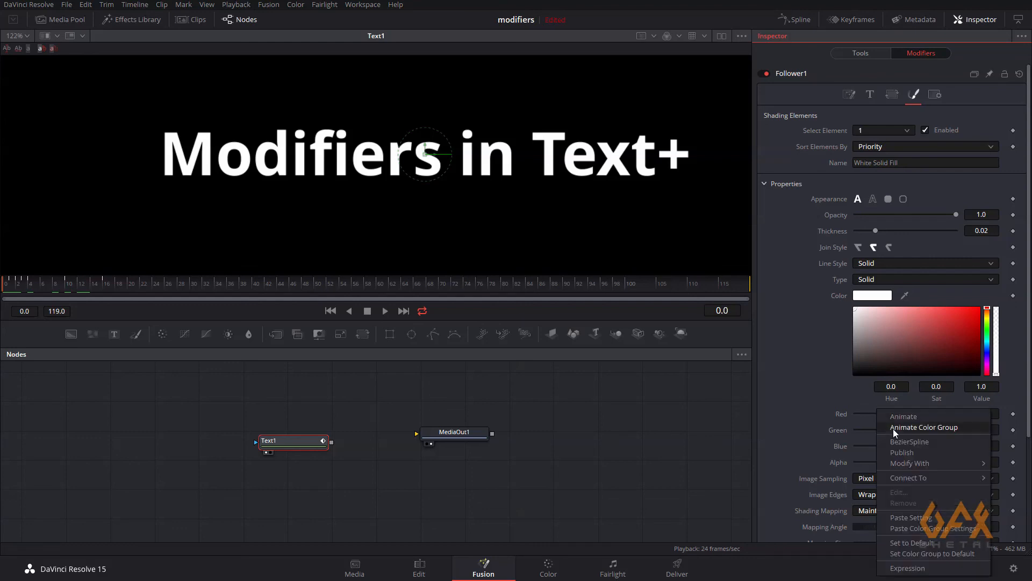
click(893, 428)
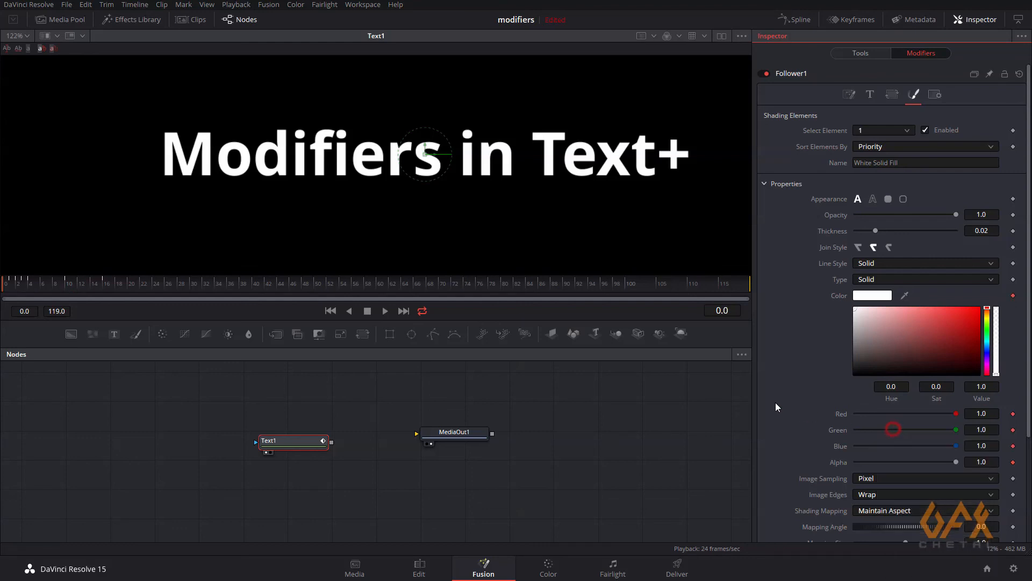
drag(33, 286, 108, 288)
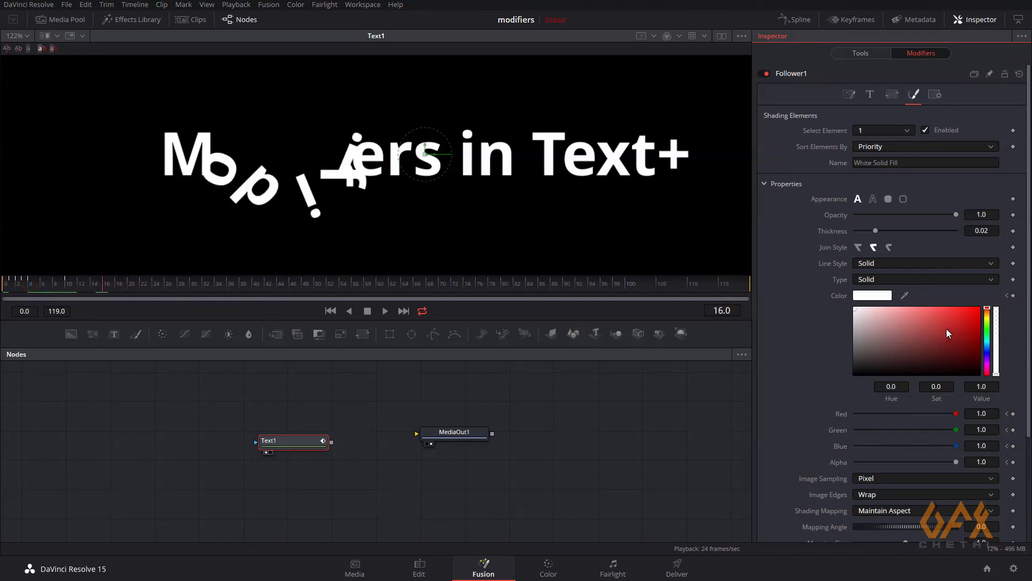
drag(946, 333, 998, 303)
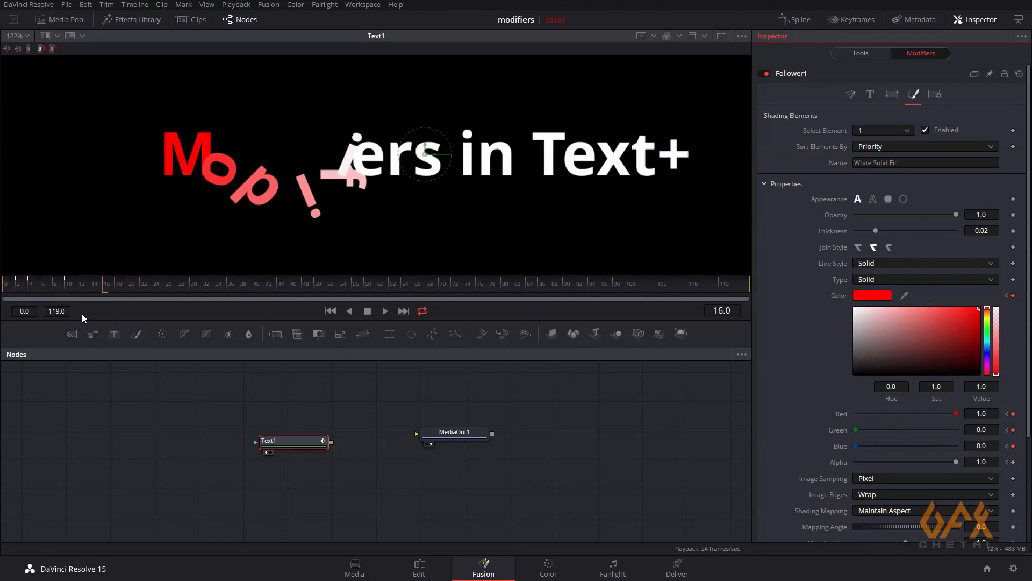
drag(20, 288, 10, 286)
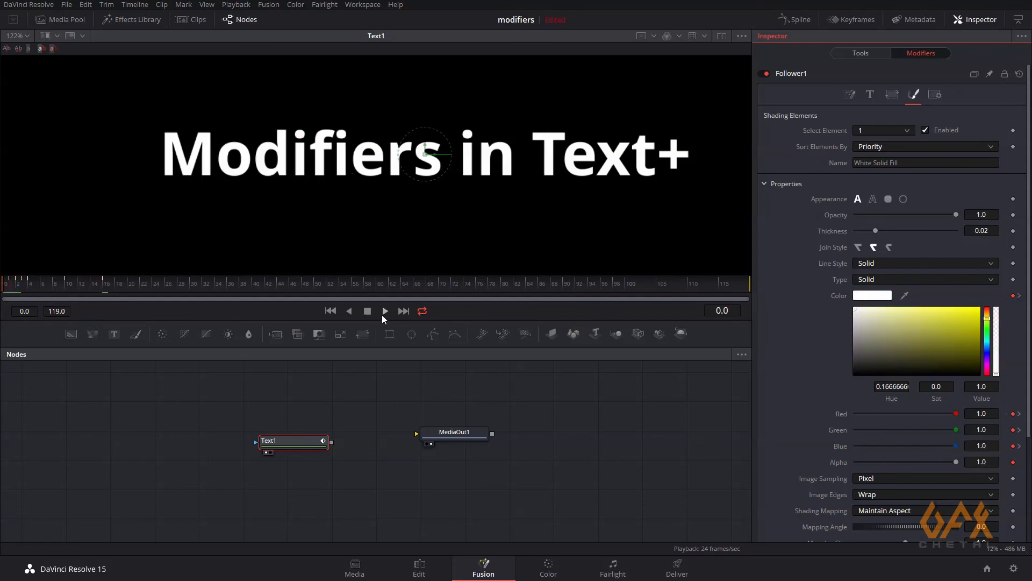
click(384, 312)
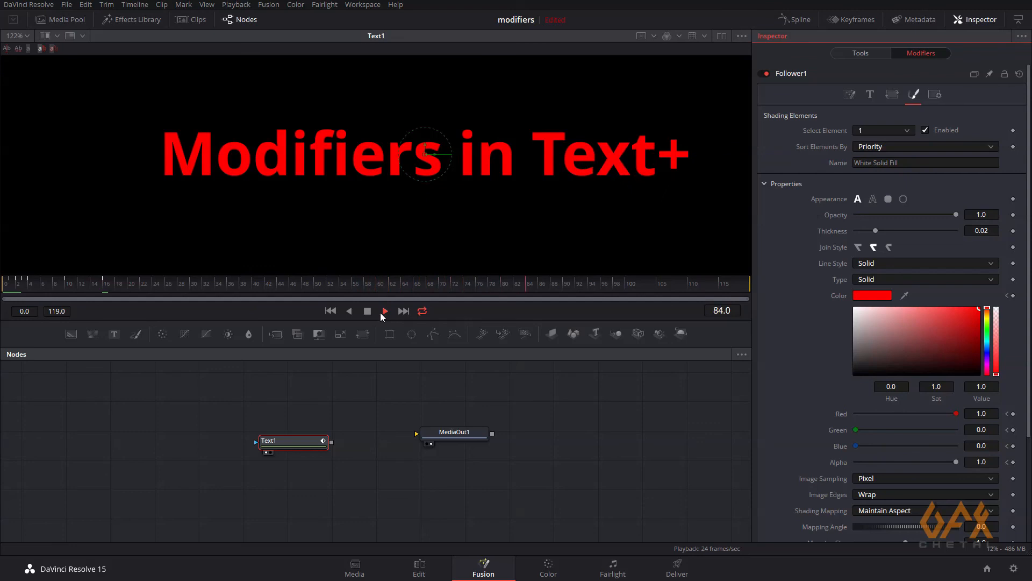
click(367, 310)
- Keyframe the Follower's shading opacity at 1.0 on frame 16 and 0.0 on frame 0, and play the fade-in
drag(18, 285, 106, 293)
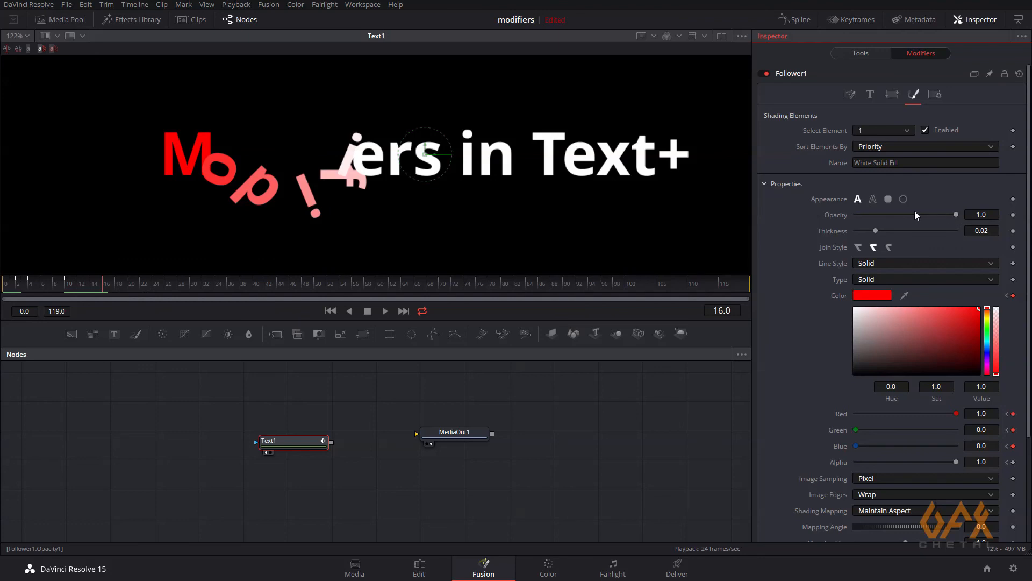
click(1013, 215)
drag(16, 283, 2, 280)
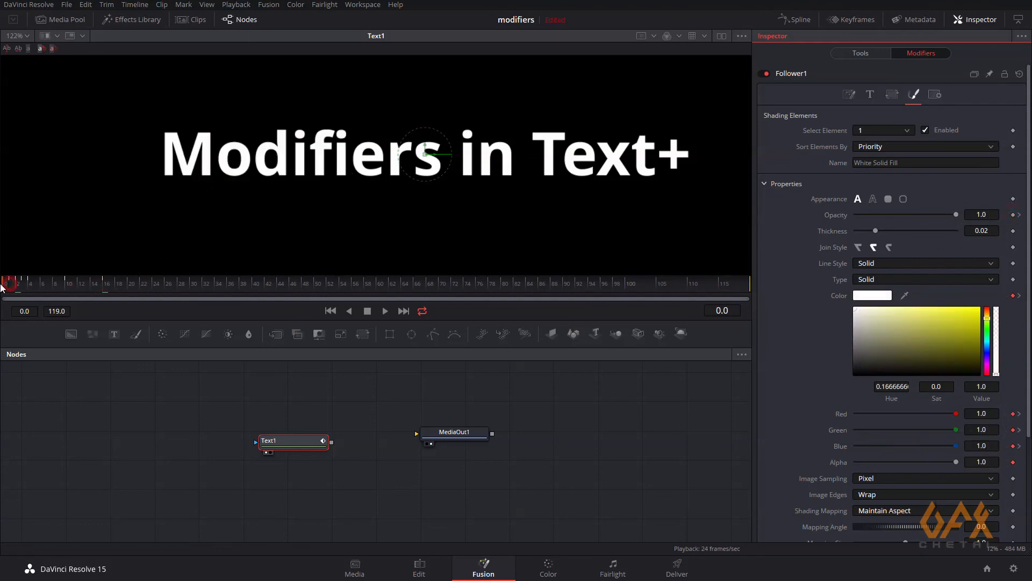
drag(956, 214, 798, 215)
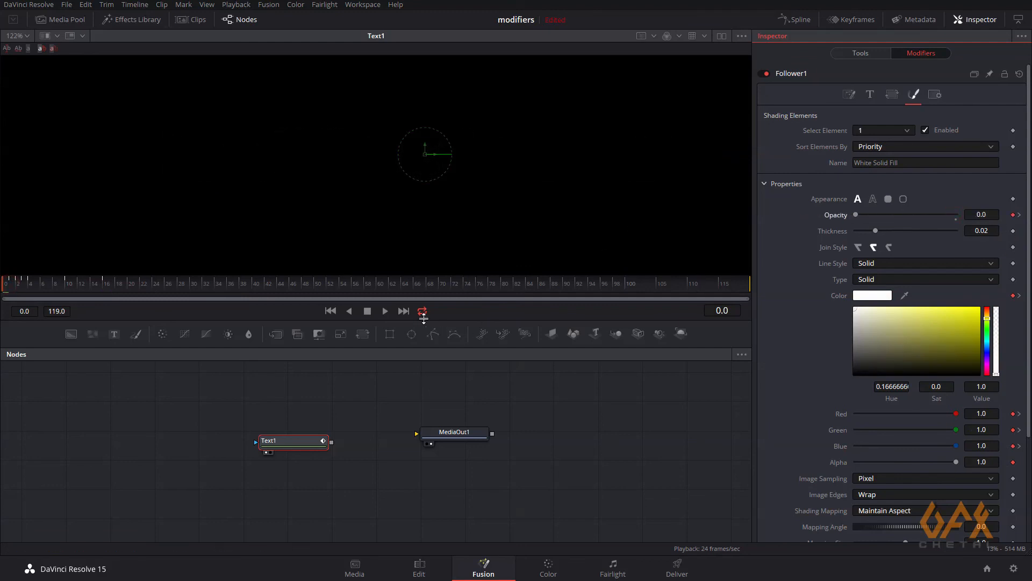
click(385, 311)
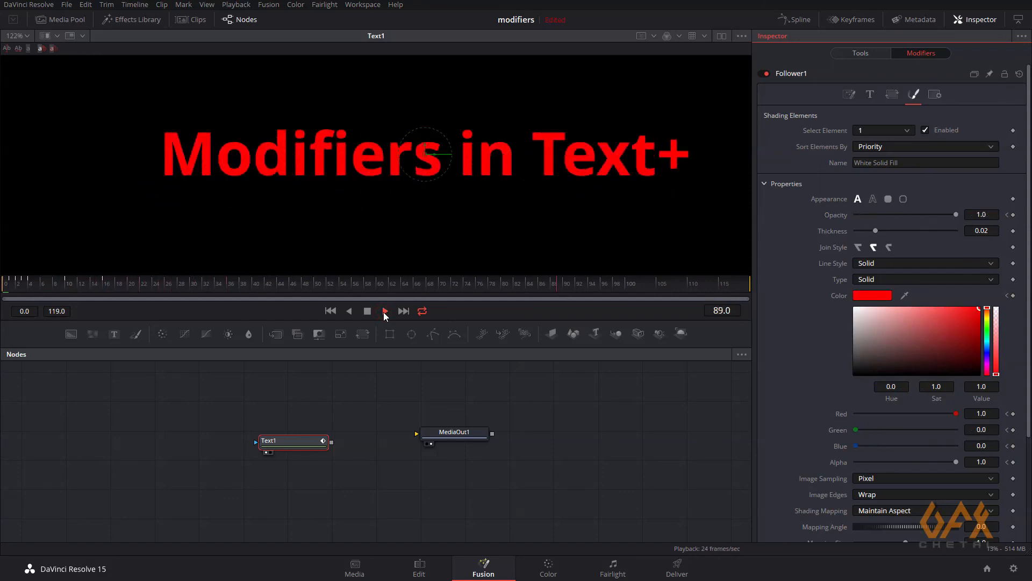
click(367, 311)
- Keyframe Softness X and Y at 0.0 on frame 16 and 10 on frame 0, and scrub back to frame 16
drag(11, 284, 105, 287)
scroll(818, 354, down, 3)
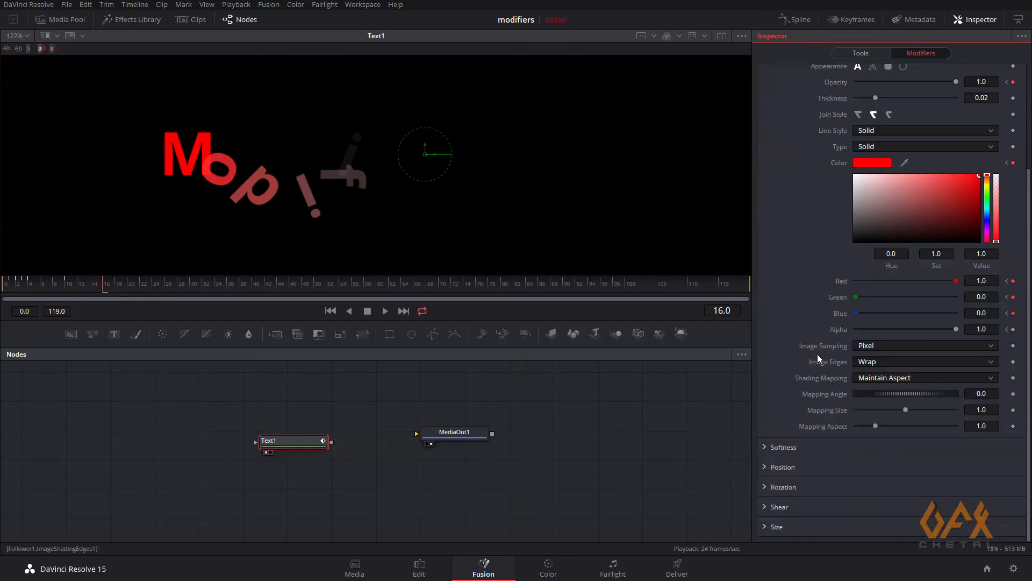
click(765, 448)
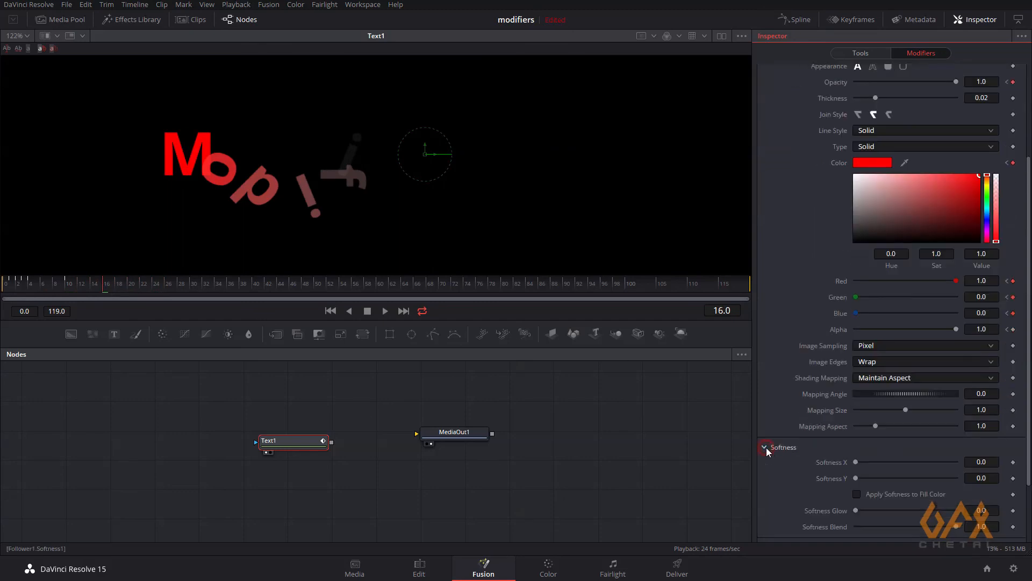
click(1014, 463)
click(1012, 479)
click(5, 285)
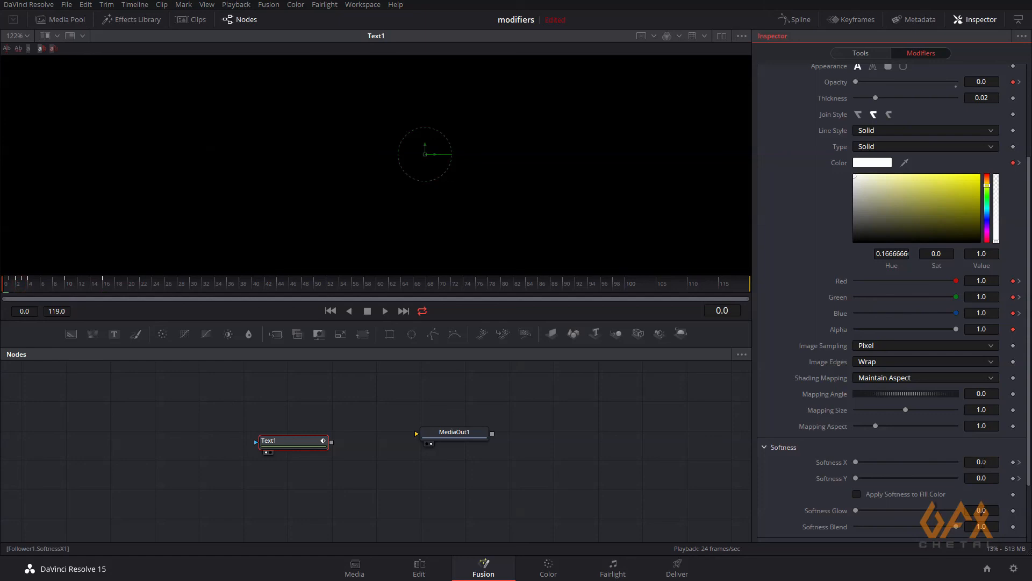
double_click(991, 463)
text(10)
click(987, 477)
key(Tab)
drag(7, 285, 107, 288)
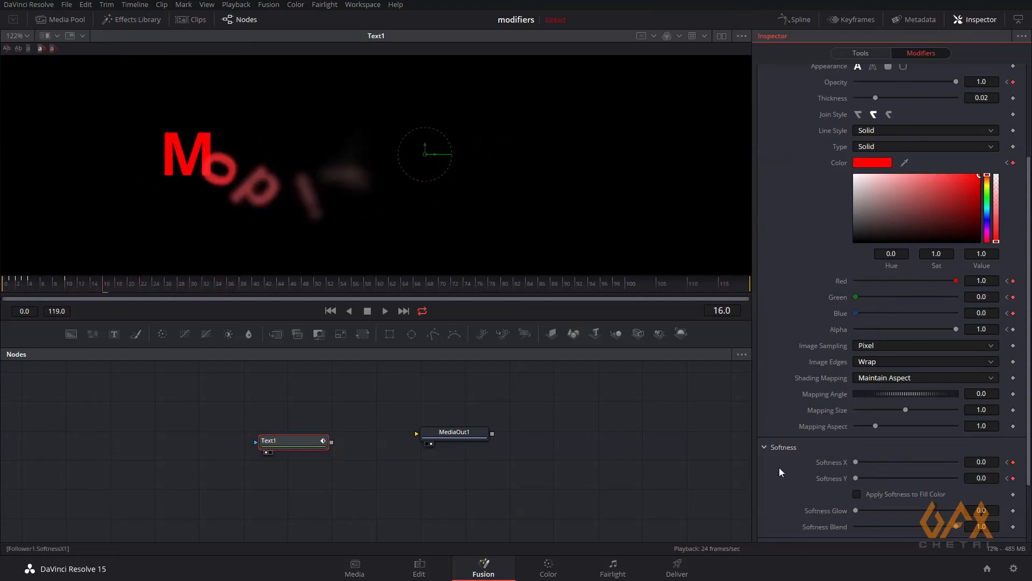
- Animate the shading element's X and Y size from 6.0 at frame 0 down to 1.0 and play the animation
scroll(790, 469, down, 3)
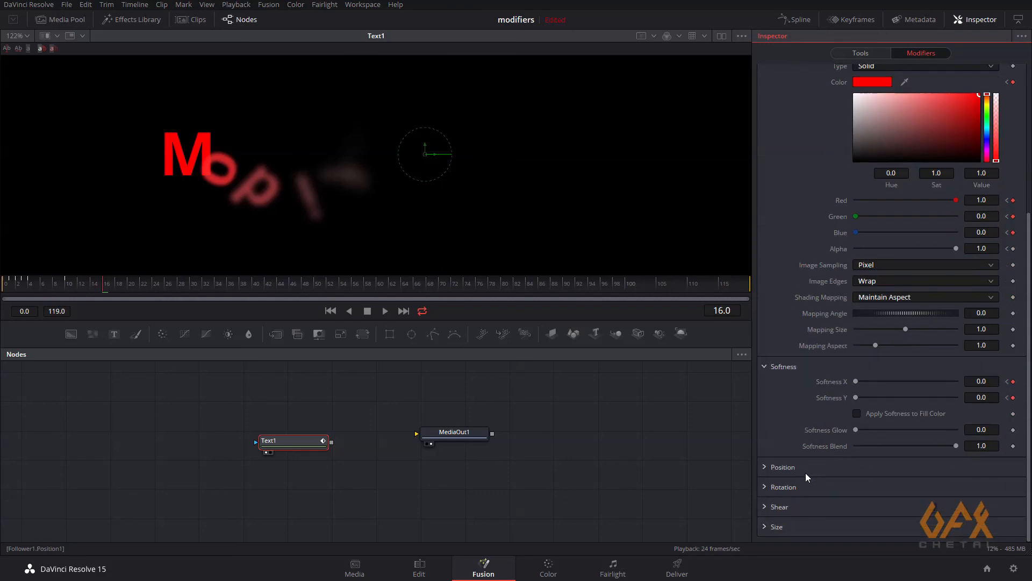
click(763, 527)
click(386, 312)
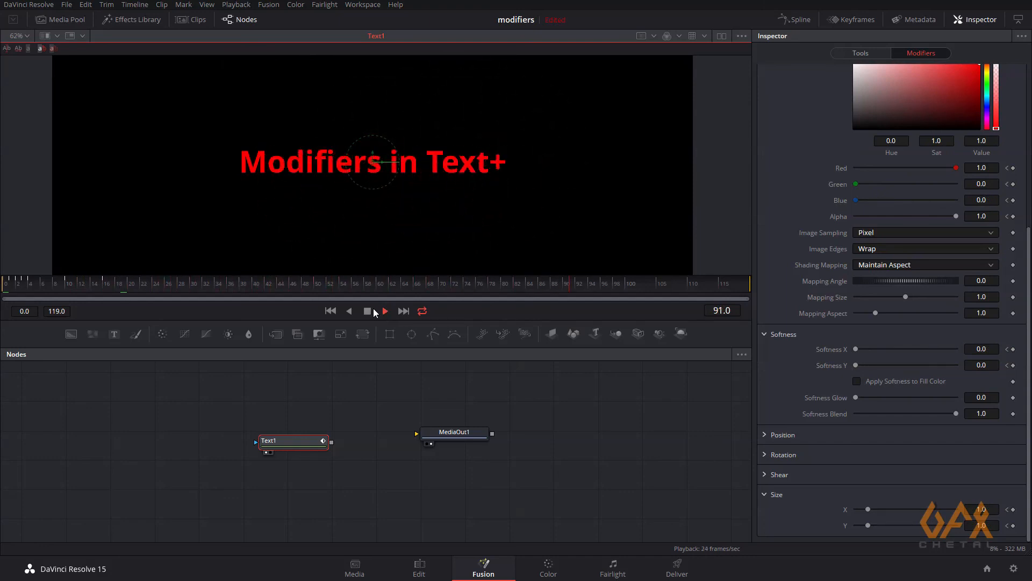
click(370, 310)
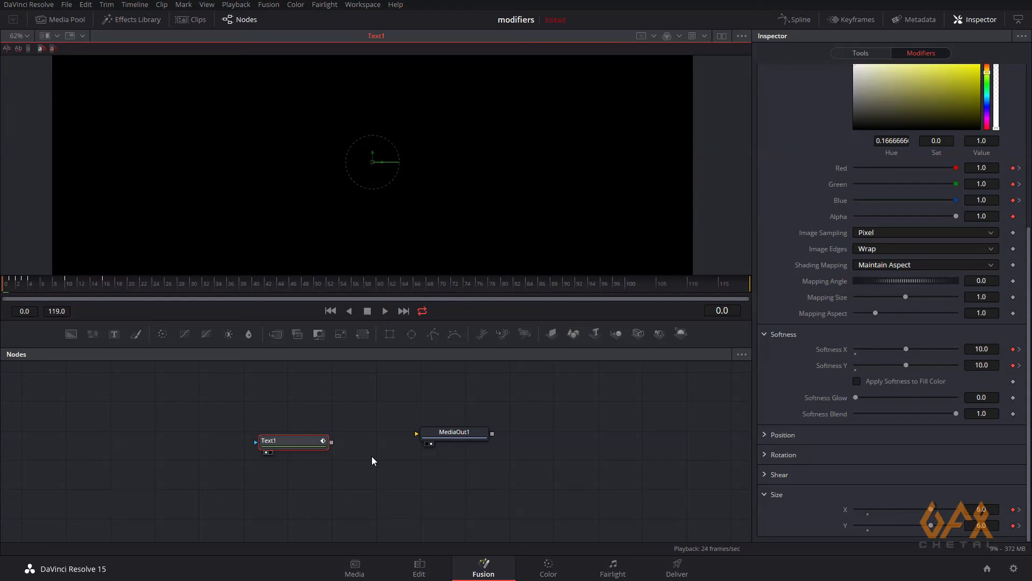